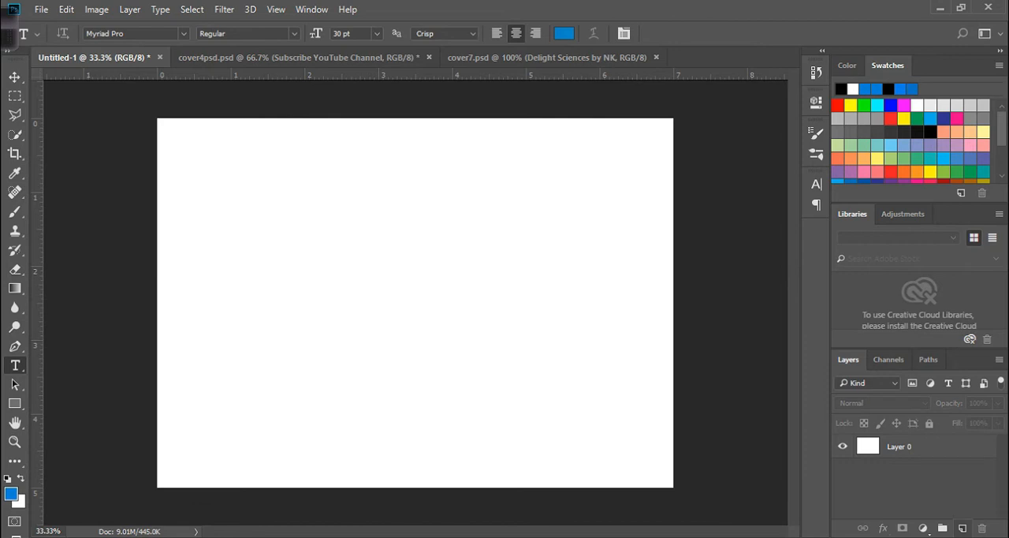
# - Add a new layer above Layer 0 and set the Type tool's font to Microsoft PhagsPa
pyautogui.click(962, 527)
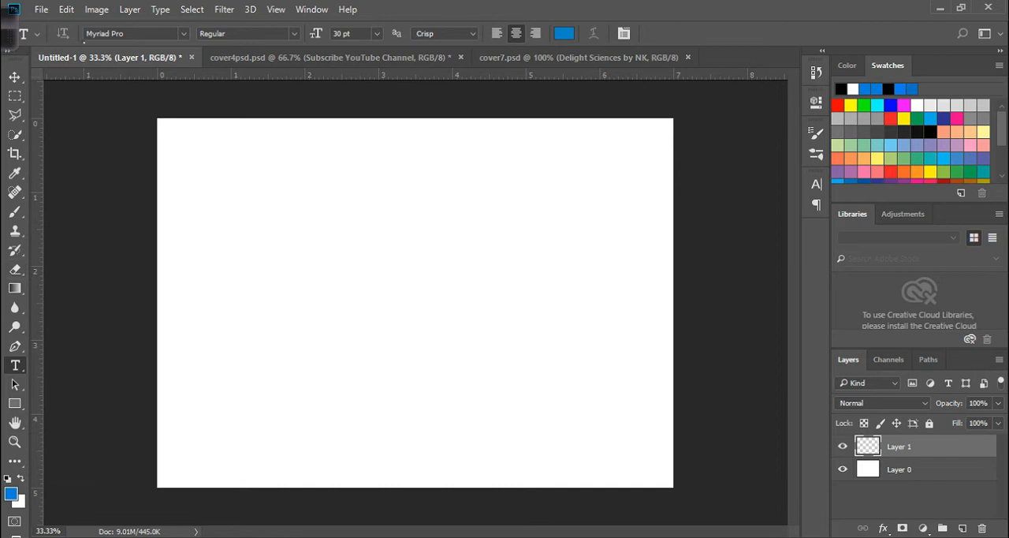
pyautogui.click(183, 34)
pyautogui.scroll(-1, 181, 144)
pyautogui.scroll(-6, 181, 144)
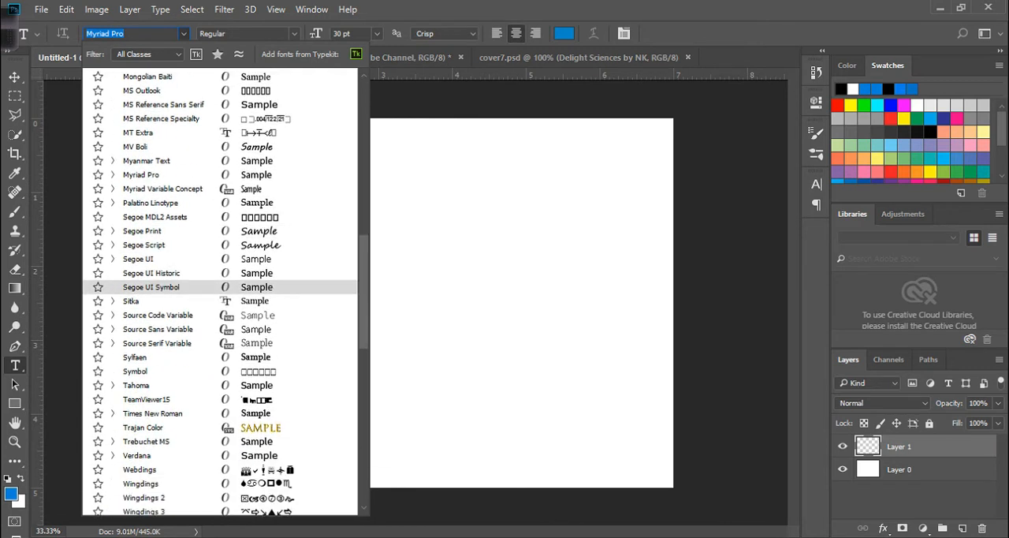
pyautogui.scroll(-5, 220, 310)
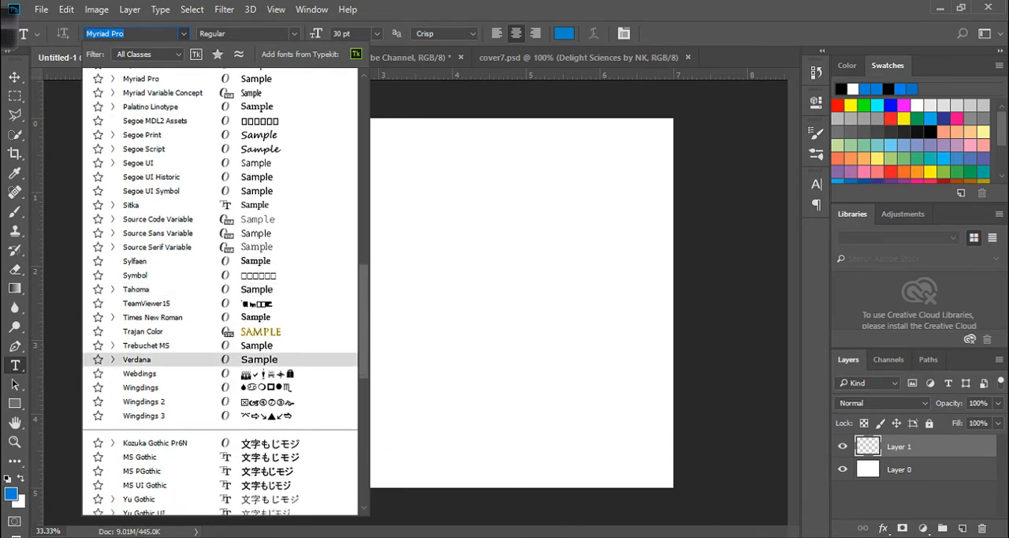
pyautogui.scroll(-4, 220, 243)
pyautogui.scroll(8, 221, 244)
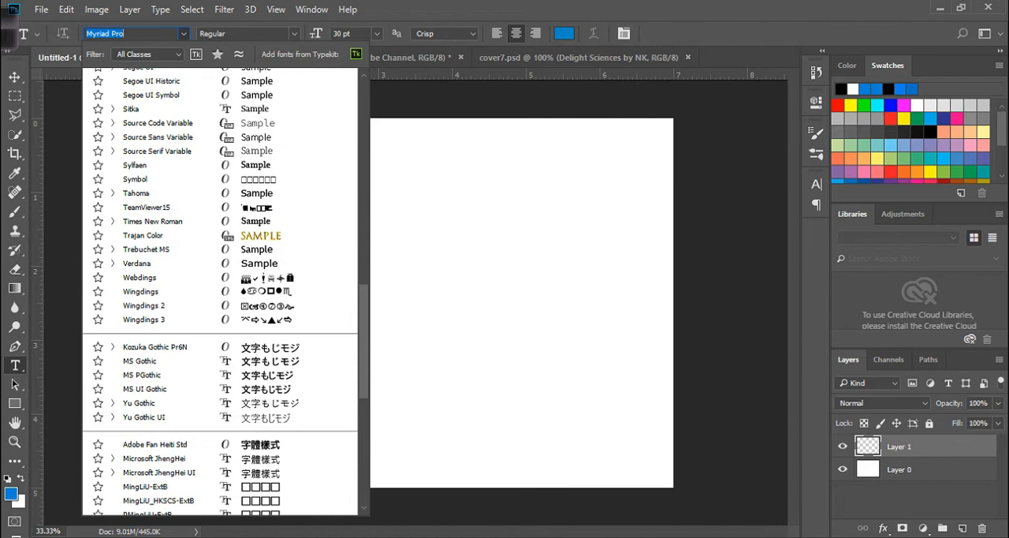
pyautogui.scroll(5, 221, 316)
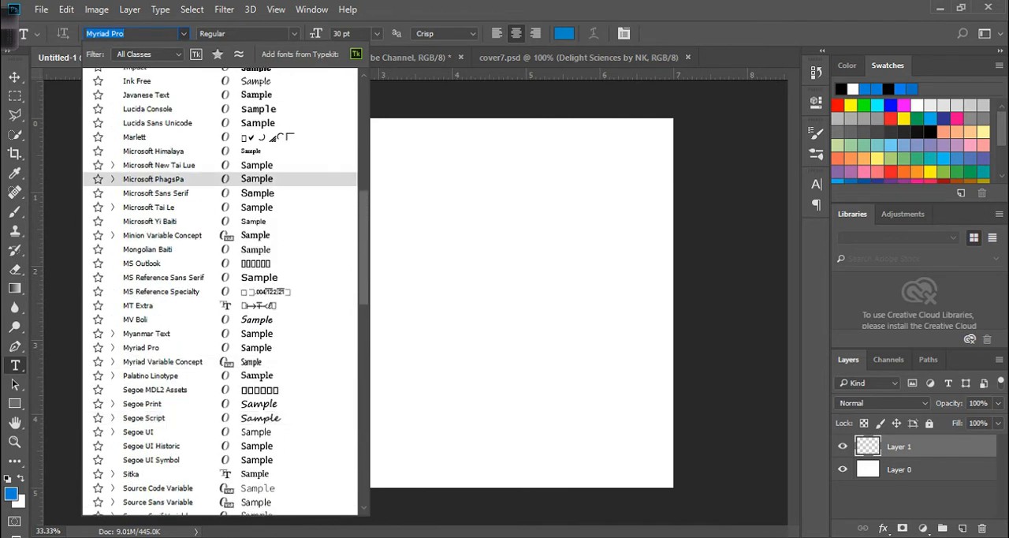
pyautogui.click(157, 179)
# - Keep the Regular font style and set the text size to 60 pt
pyautogui.click(246, 33)
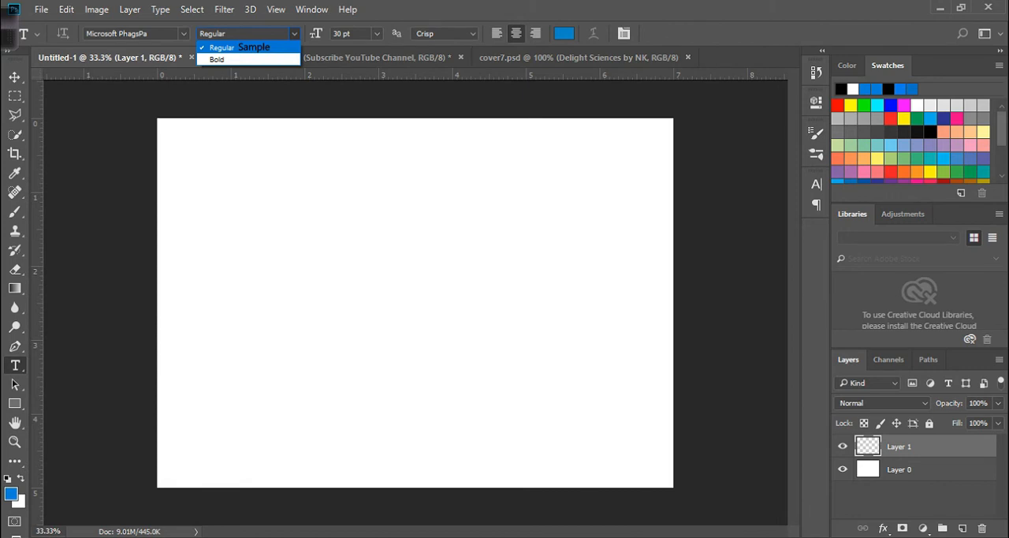
pyautogui.click(294, 34)
pyautogui.click(377, 34)
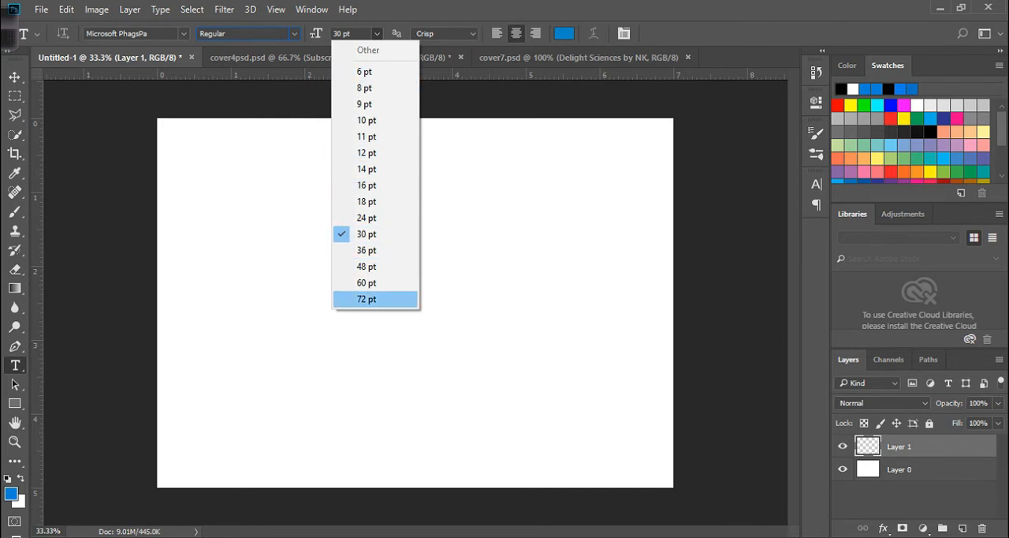
pyautogui.click(366, 282)
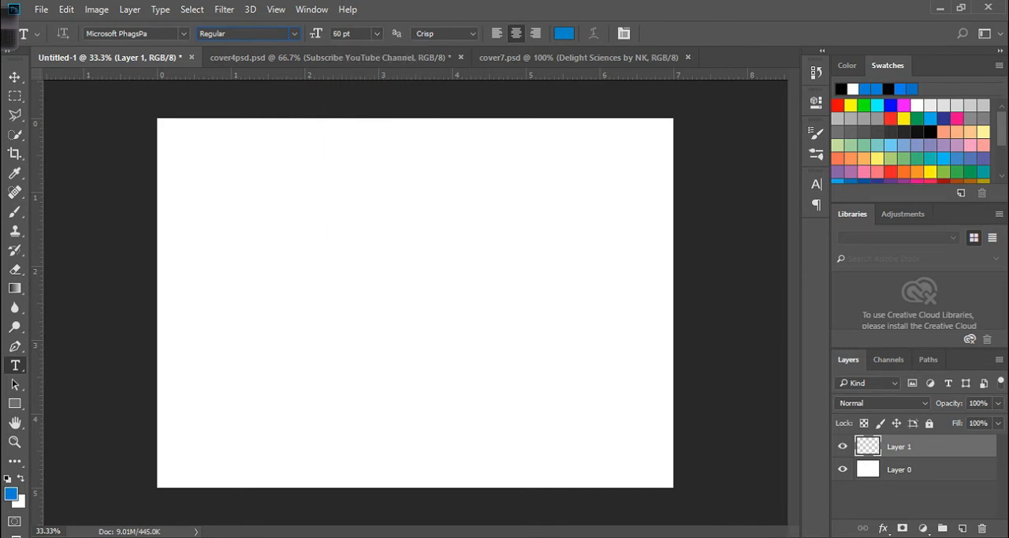
# - Try several blues for the text colour, limiting the picker to web colours and ending on light blue 99ccff
pyautogui.click(564, 34)
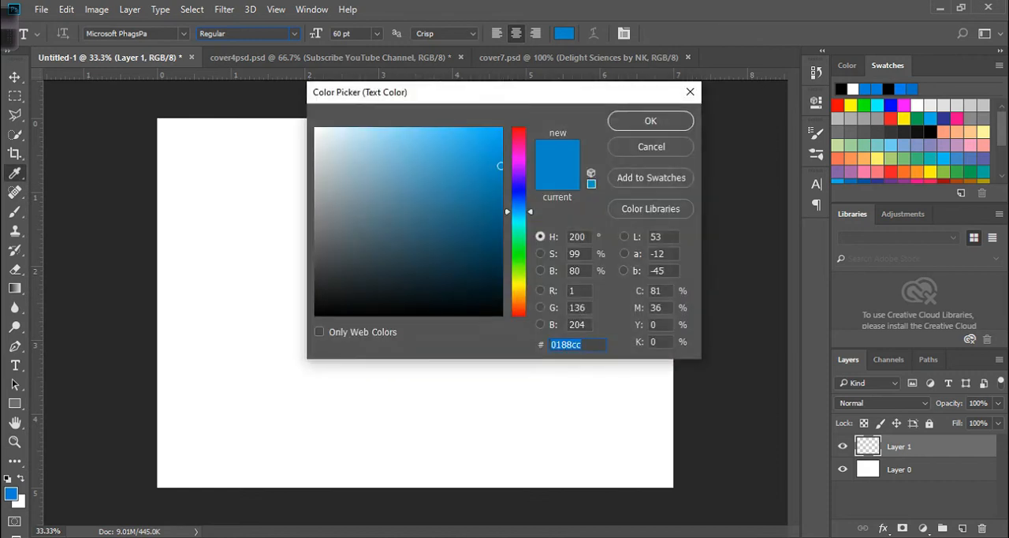
pyautogui.click(489, 209)
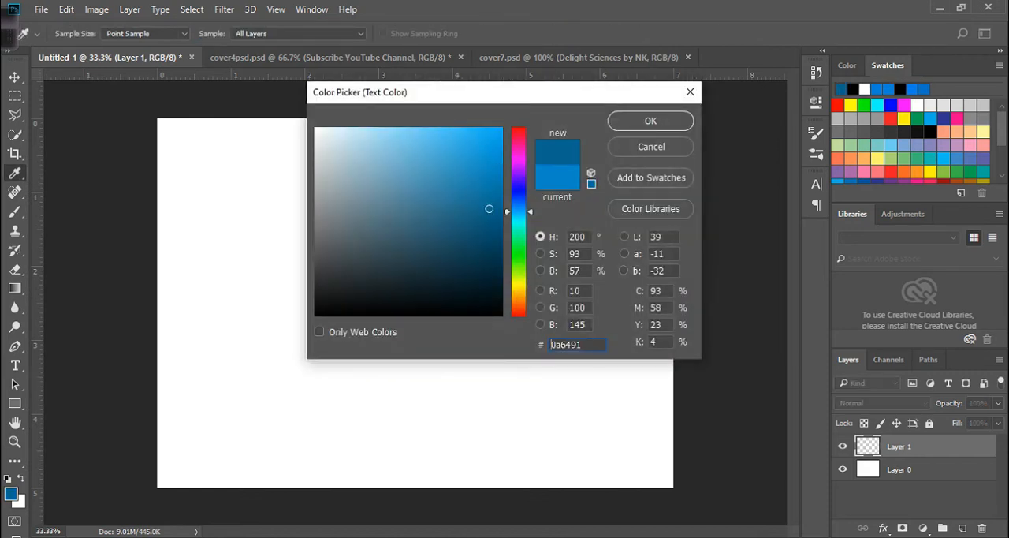
pyautogui.click(319, 332)
pyautogui.click(441, 229)
pyautogui.click(434, 172)
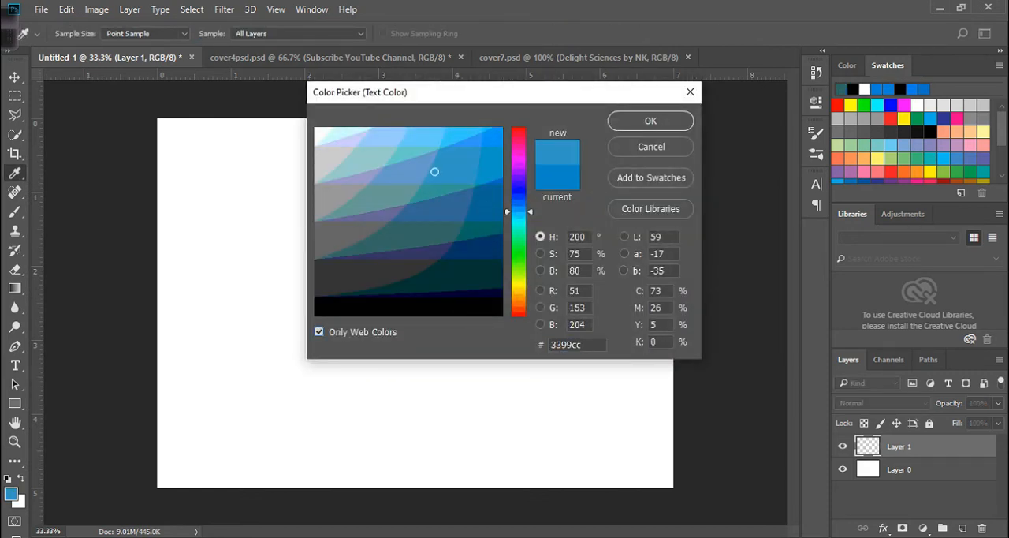
pyautogui.click(413, 144)
pyautogui.click(458, 159)
pyautogui.click(382, 145)
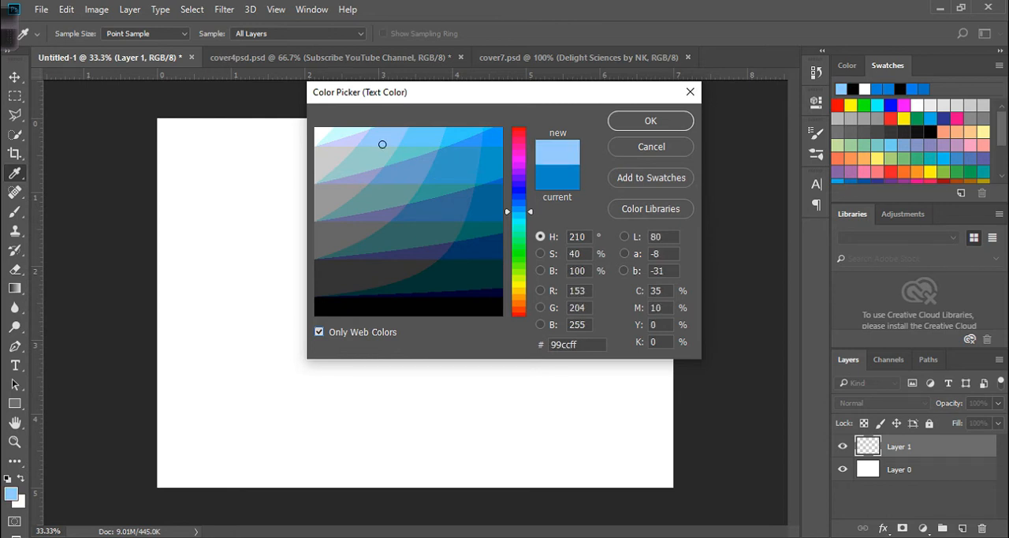
# - Try PANTONE 198 C and 199 C from the PANTONE+ Solid Coated library as text colour, and return to the colour picker
pyautogui.click(650, 208)
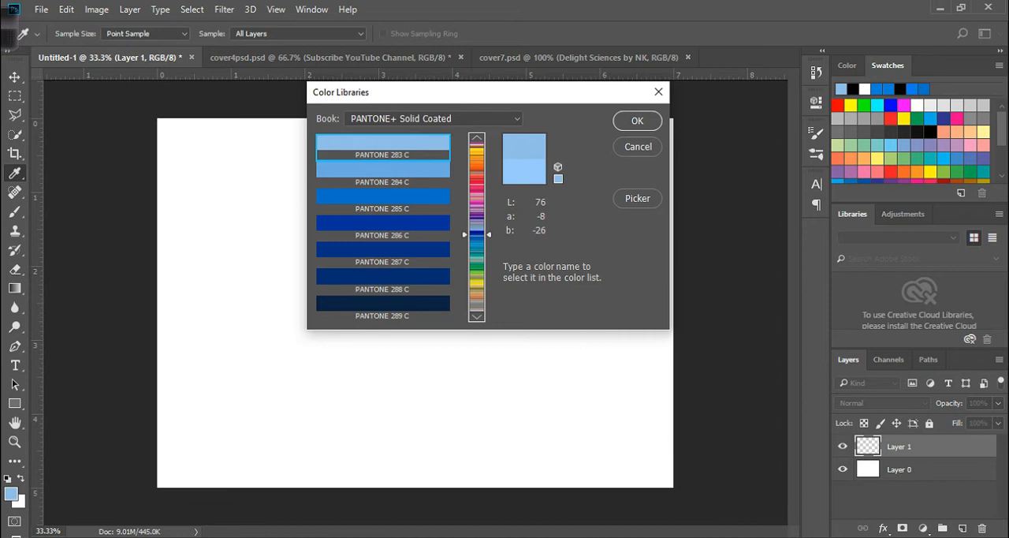
pyautogui.moveTo(477, 233); pyautogui.dragTo(477, 183)
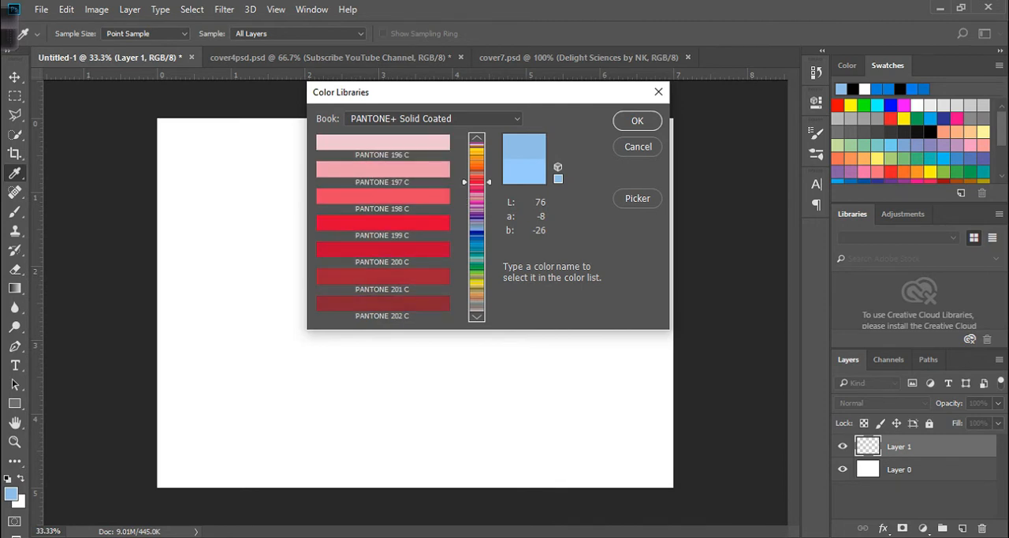
pyautogui.click(383, 197)
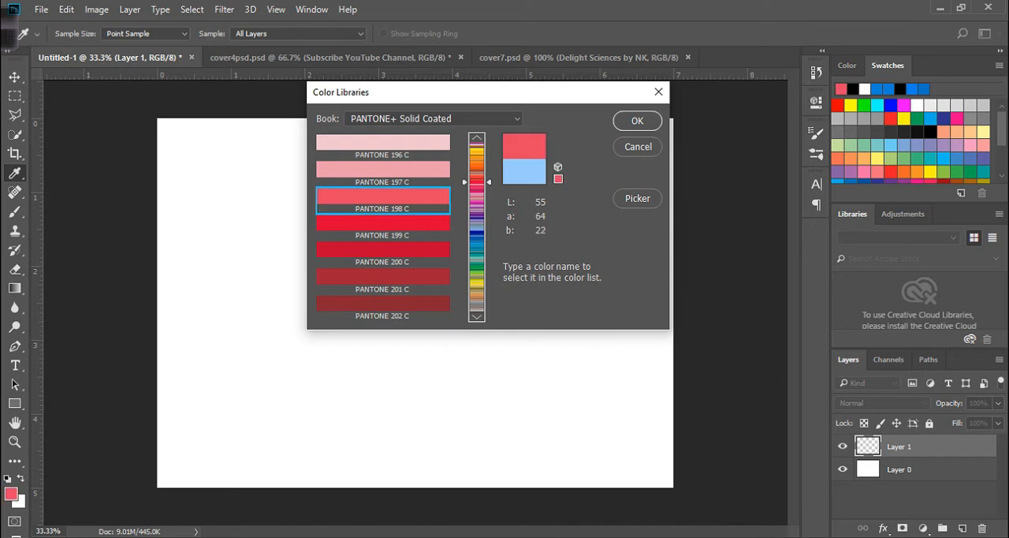
pyautogui.click(383, 224)
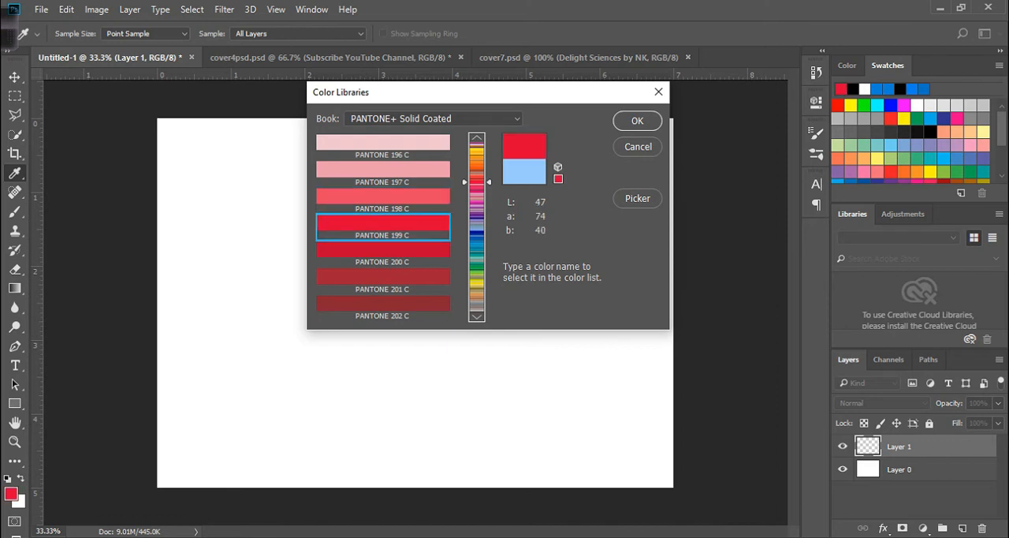
pyautogui.click(637, 198)
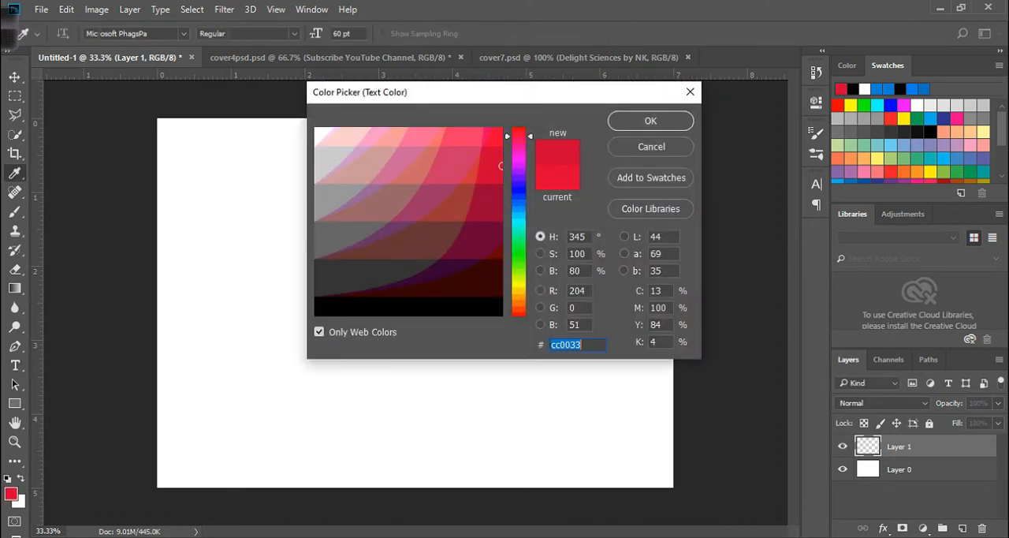
# - Turn off the web-colours-only limit and set the text colour to hex dc0032
pyautogui.click(452, 200)
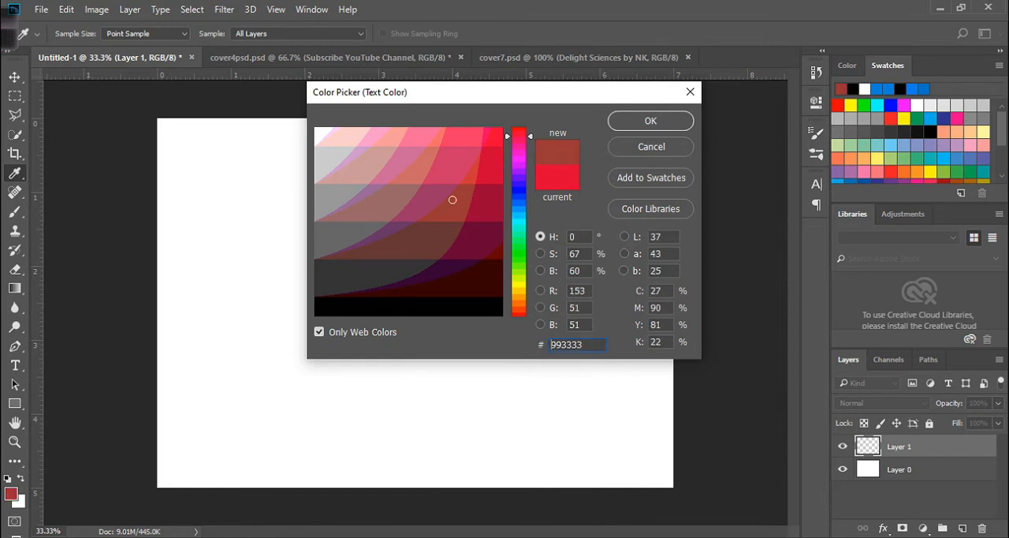
pyautogui.click(319, 332)
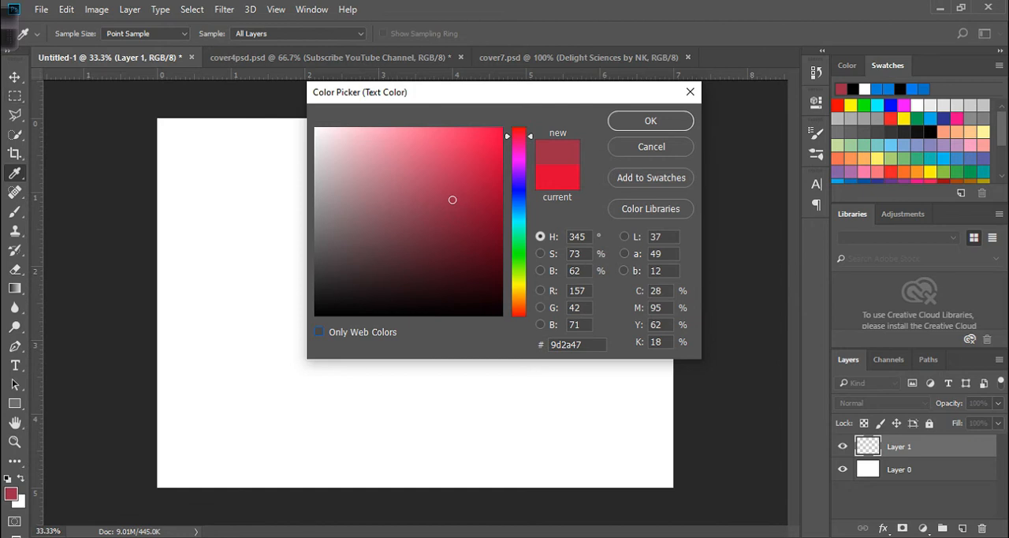
pyautogui.press('Tab')
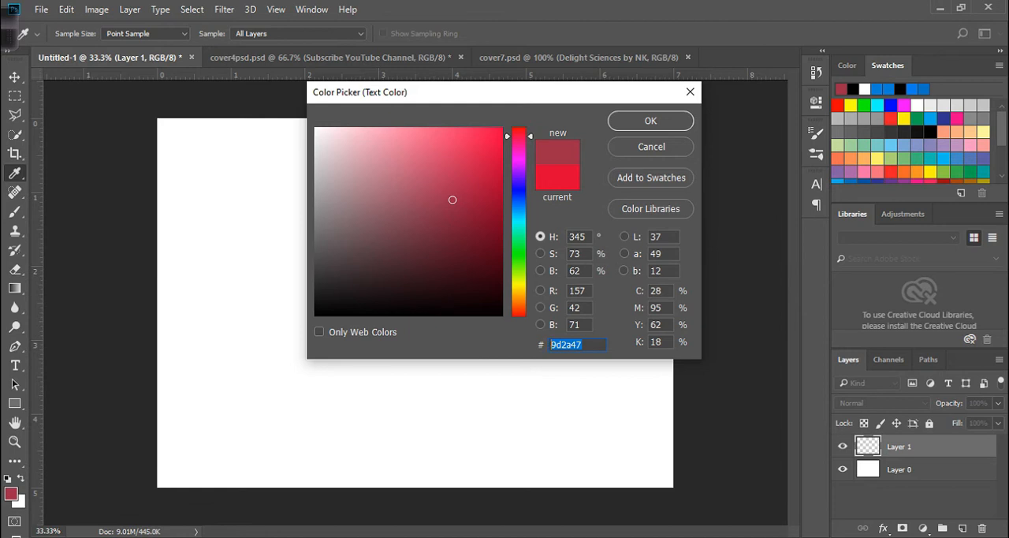
pyautogui.write('dc0032')
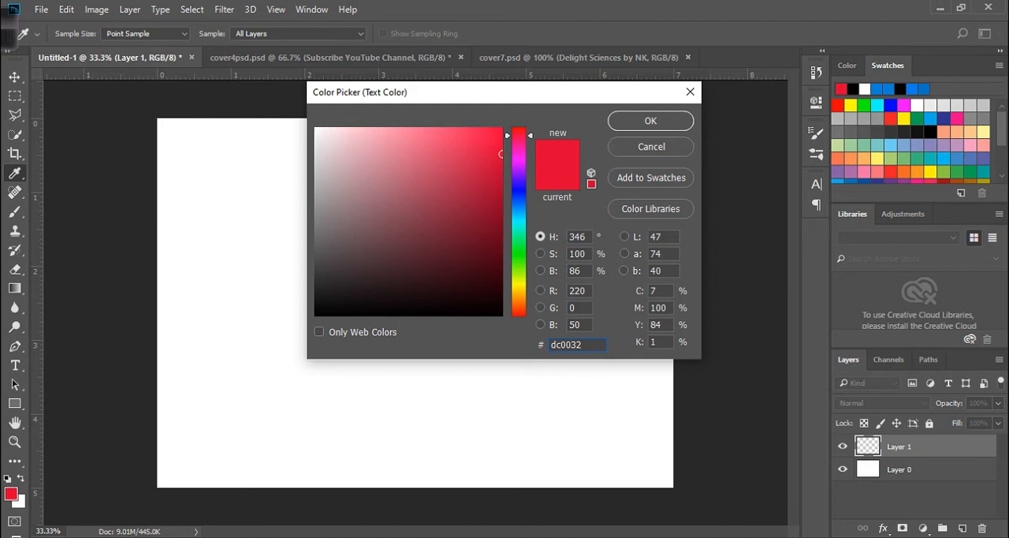
pyautogui.press('Return')
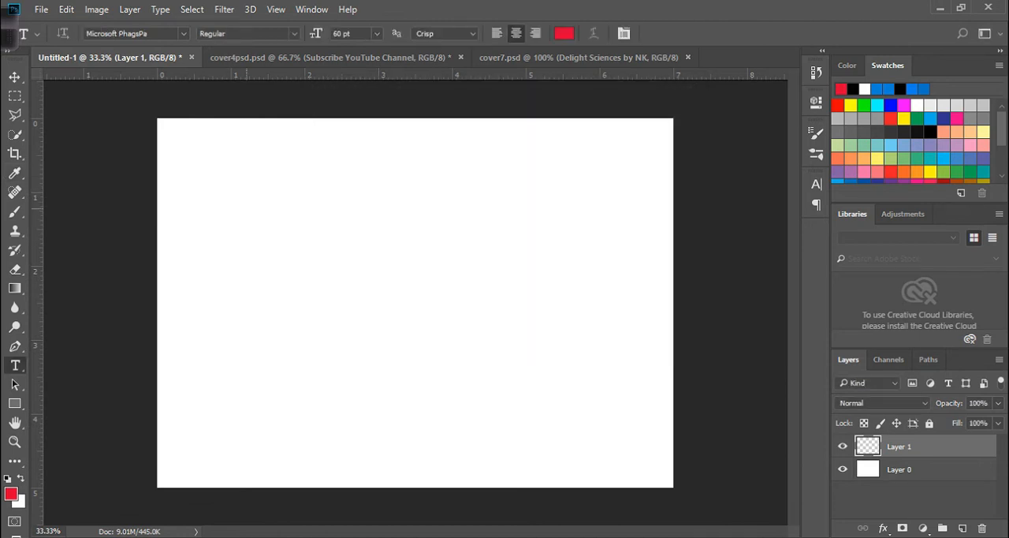
# - Write the text "Delight Sciences by NK" in the upper-left area of the canvas
pyautogui.click(246, 207)
pyautogui.write('Deki')
pyautogui.press('BackSpace')
pyautogui.press('BackSpace')
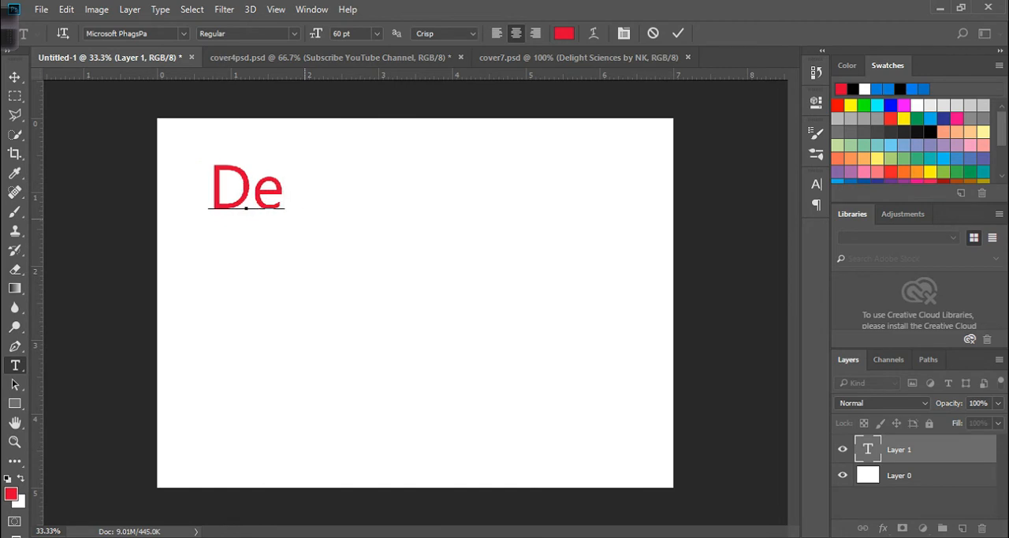
pyautogui.write('light Science')
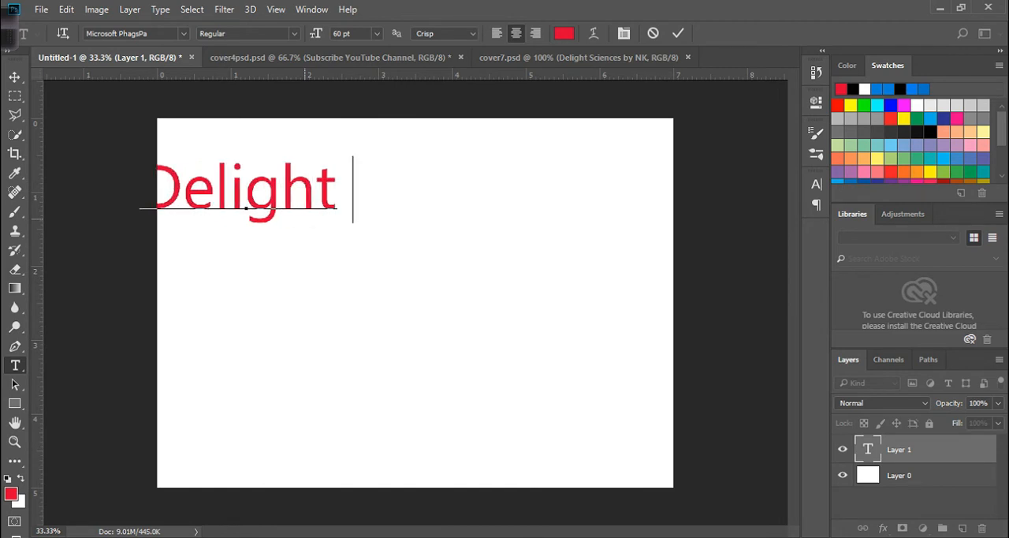
pyautogui.write('s by NK')
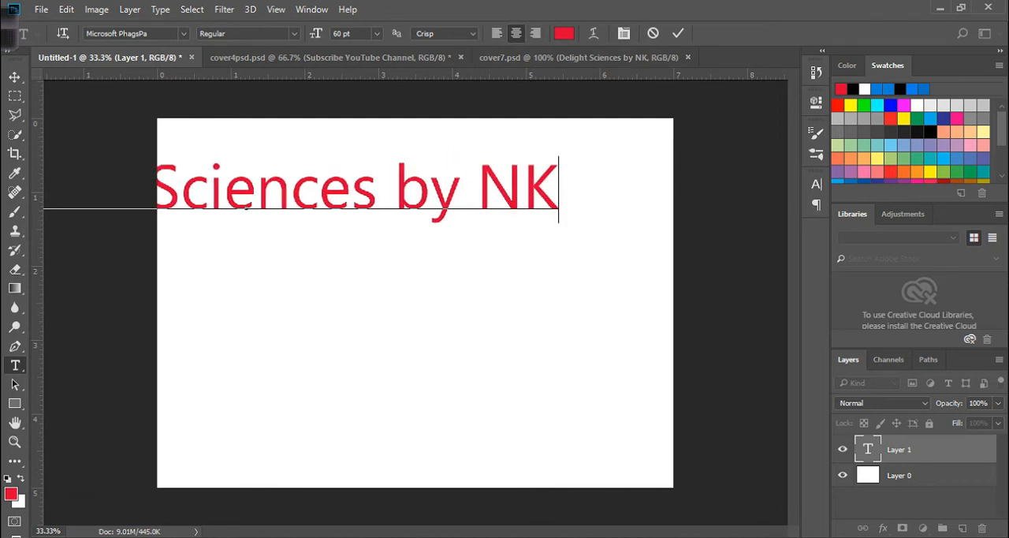
# - Try left and right alignment on the text, and set it back to centred
pyautogui.click(497, 33)
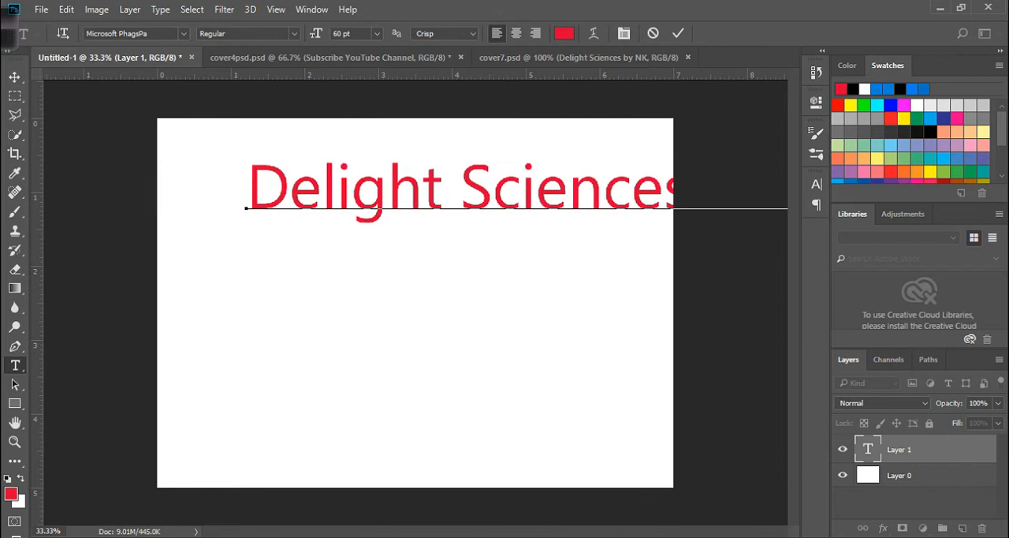
pyautogui.click(535, 33)
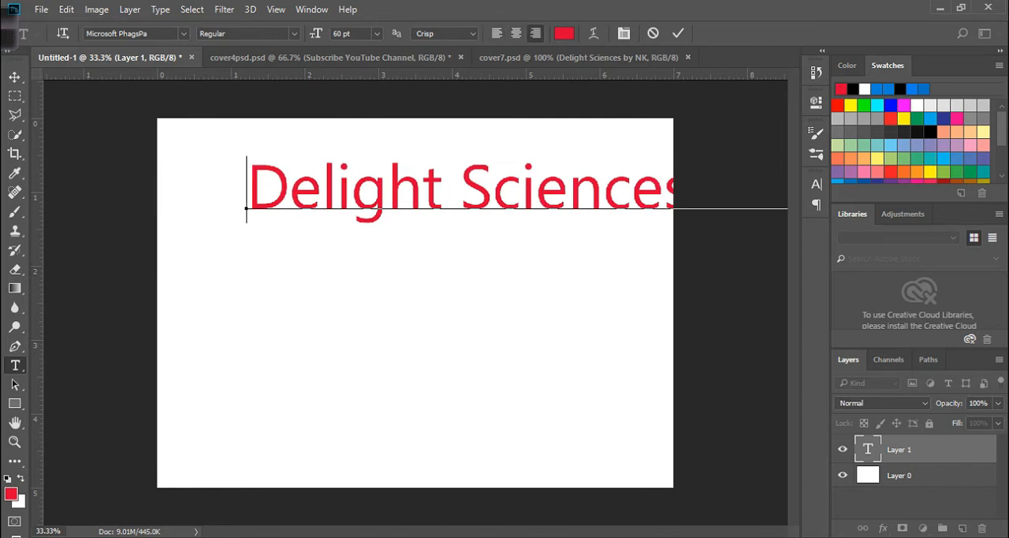
pyautogui.click(516, 33)
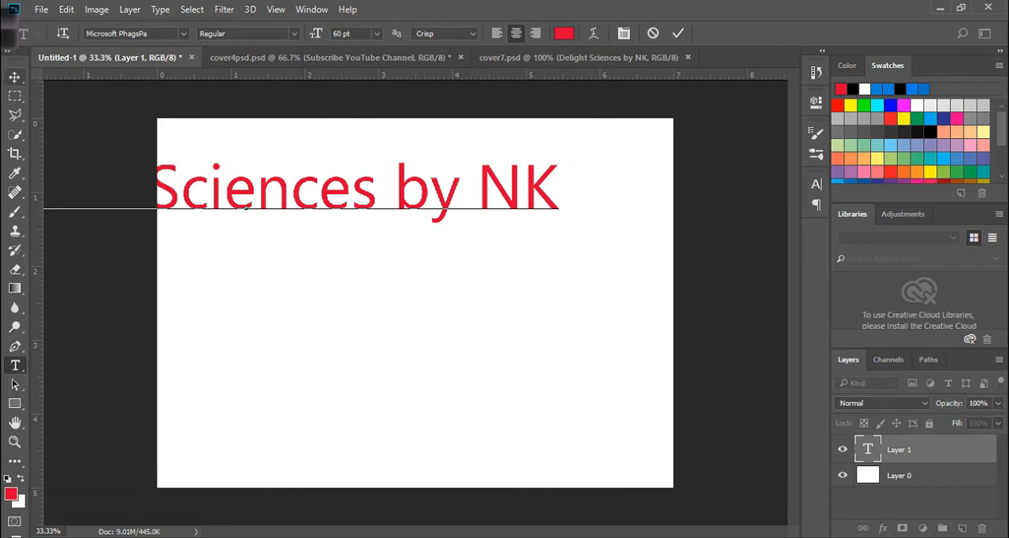
# - Move the text so it starts inside the canvas's left edge, and break it so "by NK" sits on a second line
pyautogui.click(15, 77)
pyautogui.moveTo(421, 156); pyautogui.dragTo(659, 167)
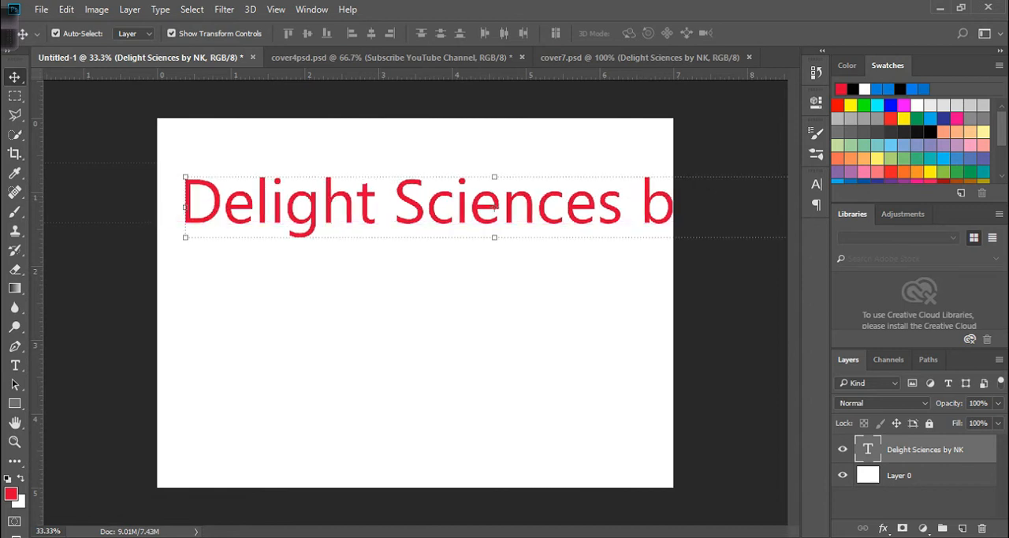
pyautogui.press('t')
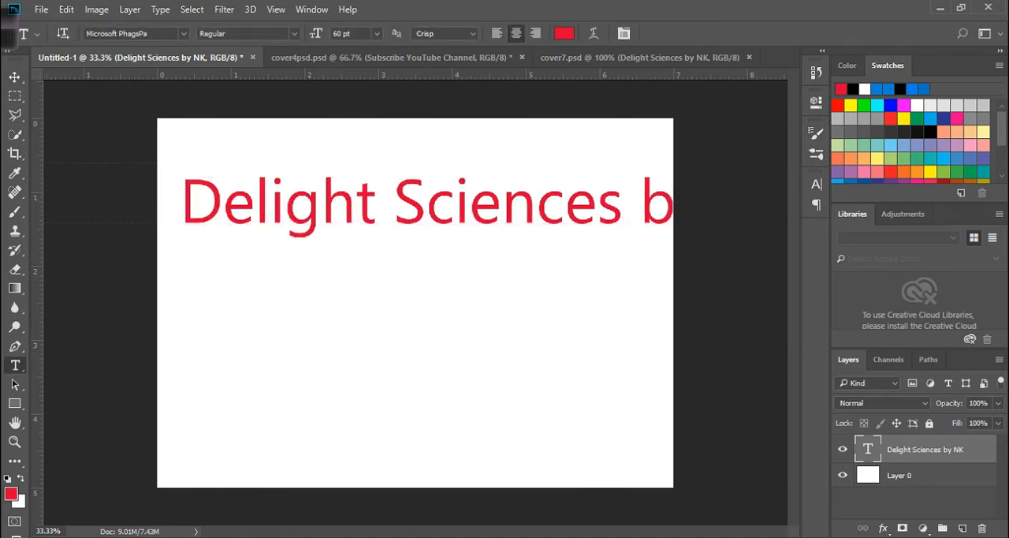
pyautogui.click(640, 205)
pyautogui.press('Return')
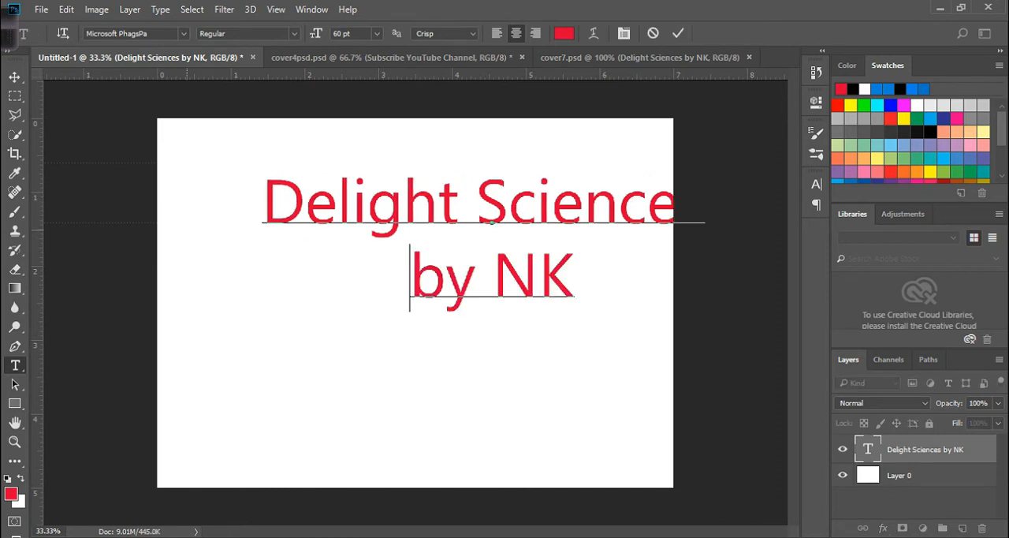
# - Reposition the two-line text so it is horizontally centred and slightly above the middle of the canvas
pyautogui.click(15, 76)
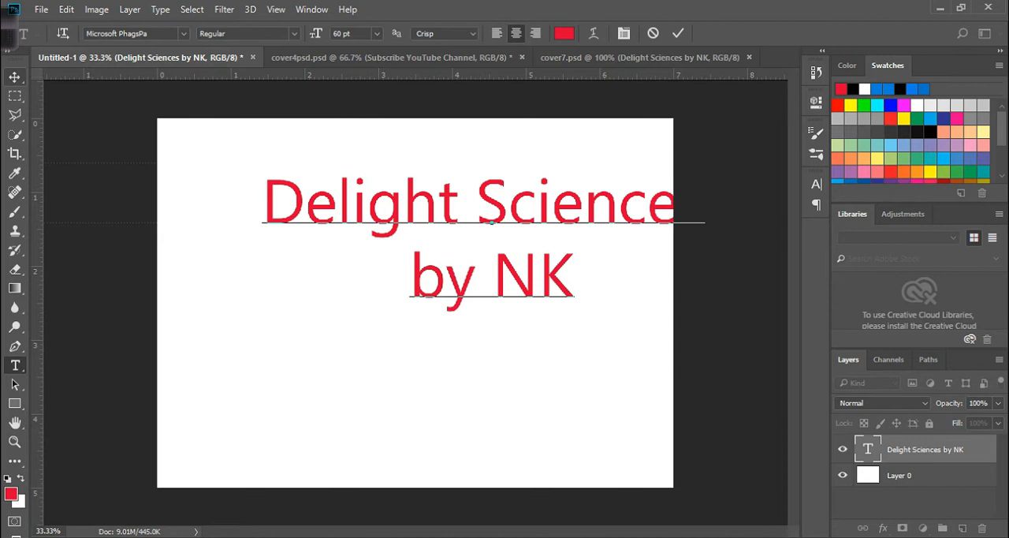
pyautogui.moveTo(427, 200); pyautogui.dragTo(366, 221)
pyautogui.moveTo(379, 189)
pyautogui.mouseDown()
pyautogui.moveTo(372, 211)
pyautogui.moveTo(381, 206)
pyautogui.mouseUp()
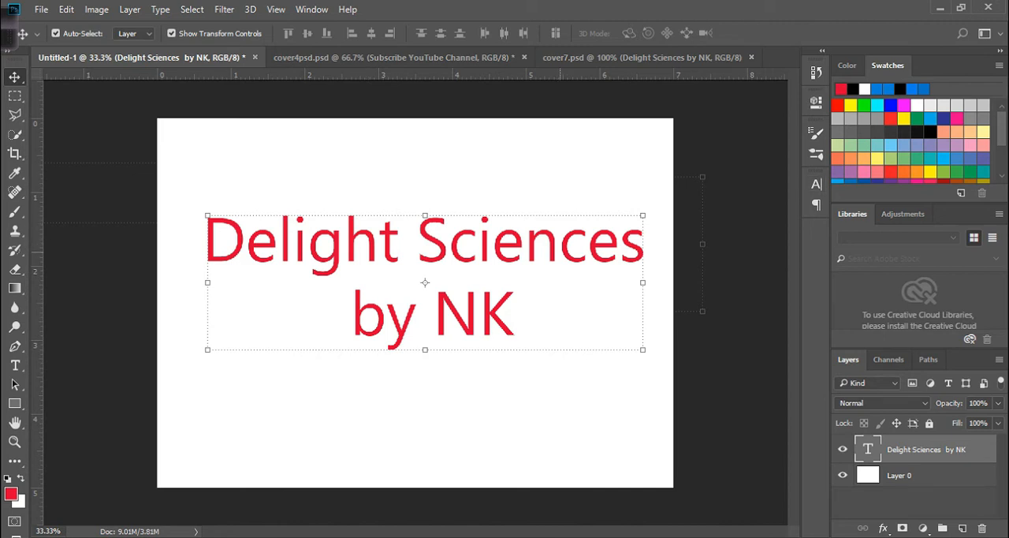
pyautogui.moveTo(560, 252); pyautogui.dragTo(538, 249)
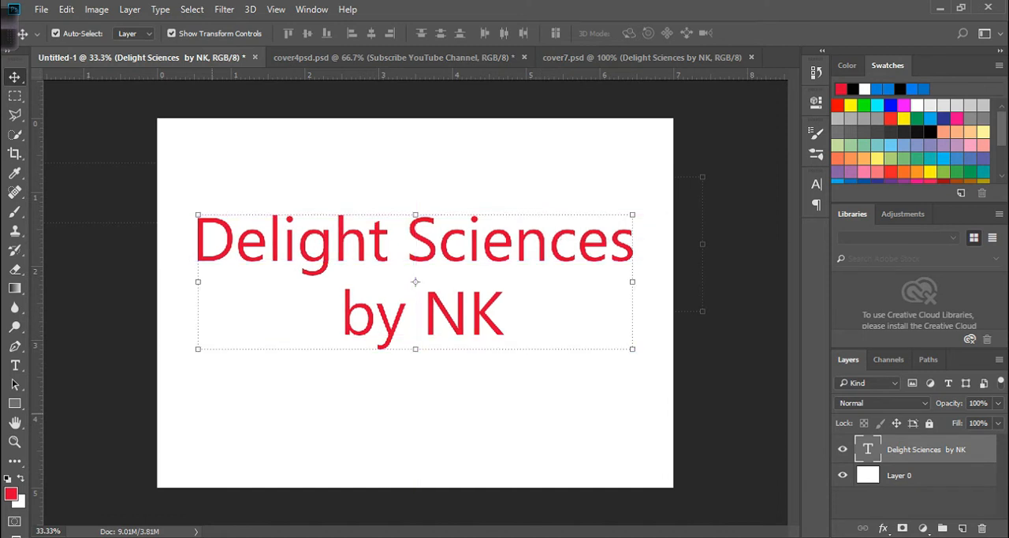
pyautogui.press('t')
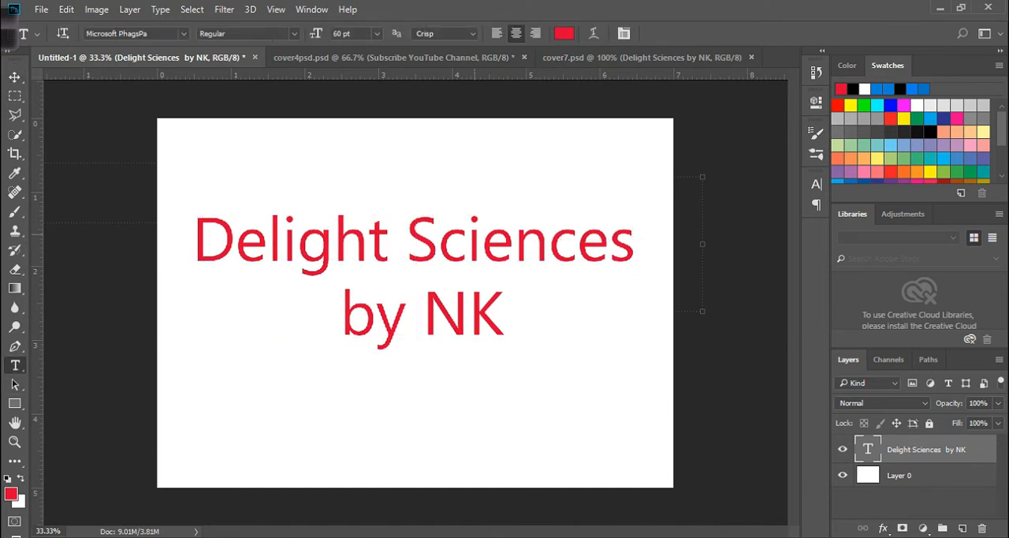
# - Change the font of the whole text to Book Antiqua and shift the text slightly down and left on the canvas
pyautogui.click(482, 240)
pyautogui.hotkey('ctrl', 'a')
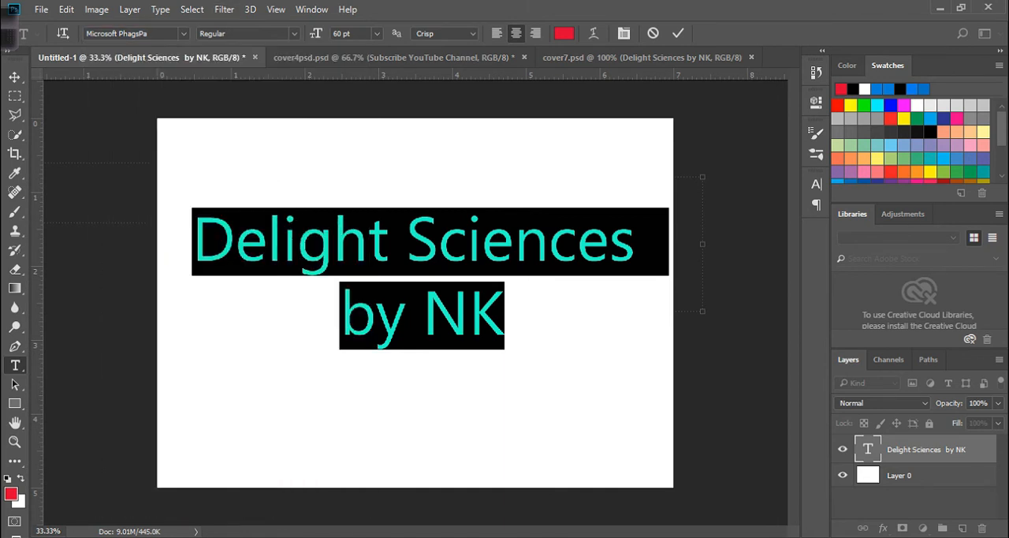
pyautogui.click(183, 33)
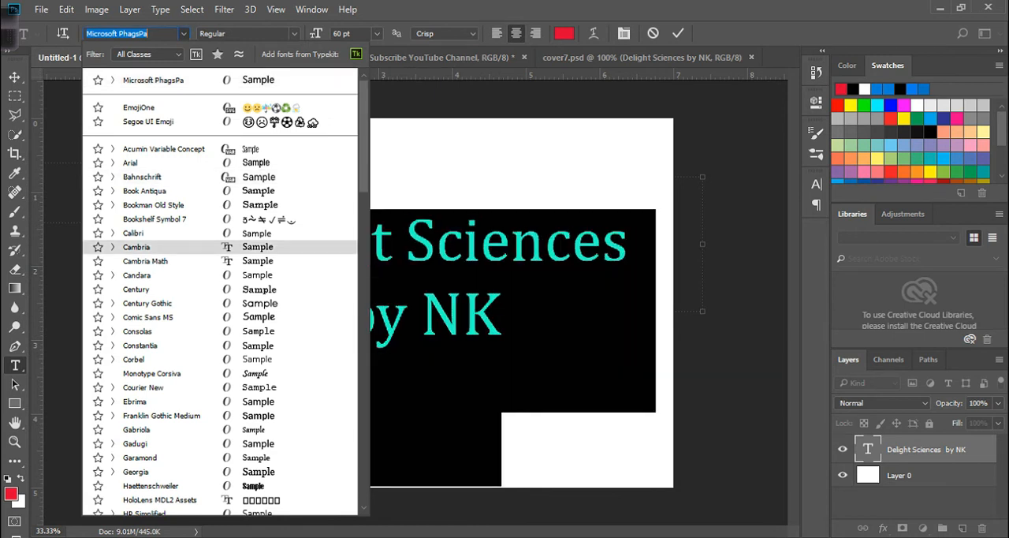
pyautogui.click(145, 191)
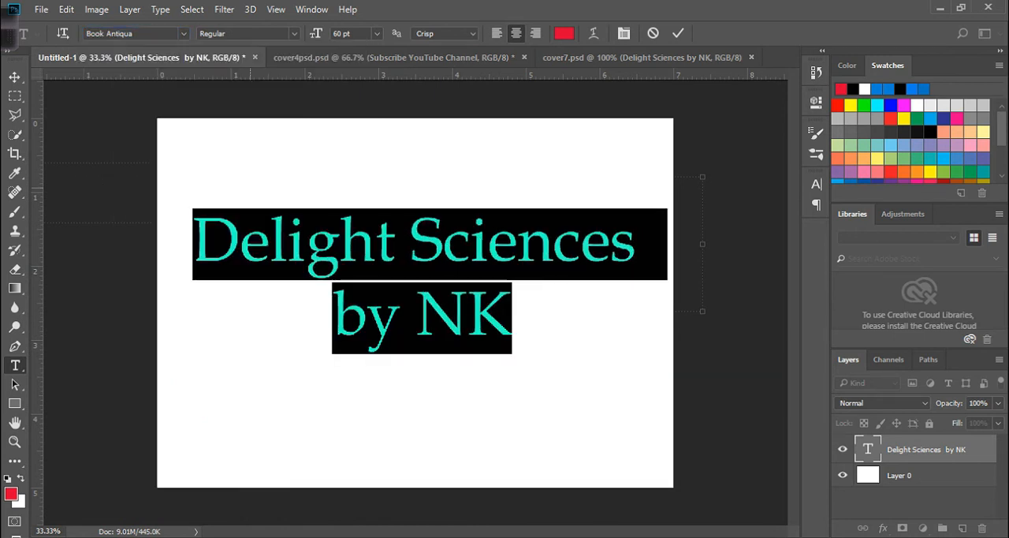
pyautogui.click(15, 76)
pyautogui.moveTo(527, 212); pyautogui.dragTo(527, 222)
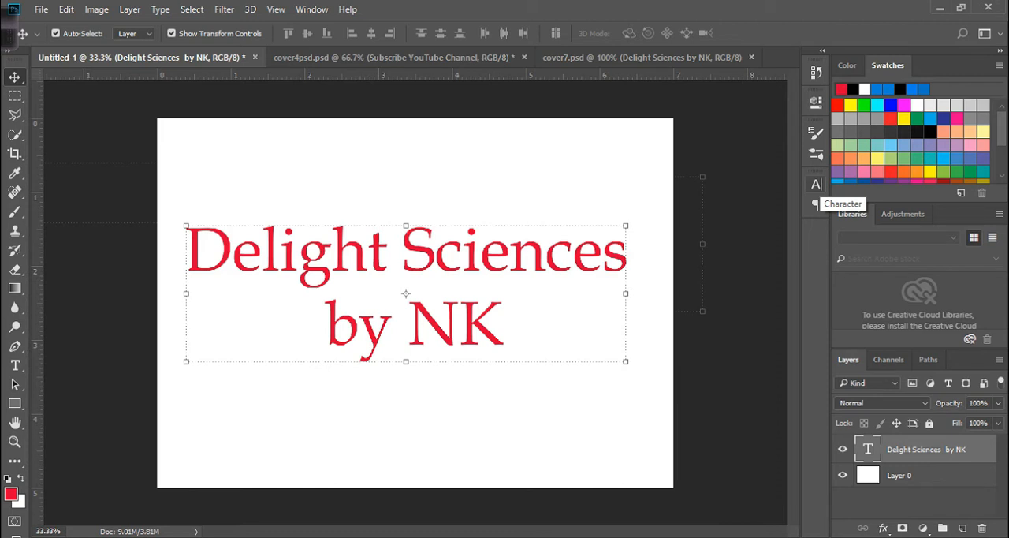
# - Display the Character settings for the text, taking a brief look at the Paragraph settings
pyautogui.click(312, 10)
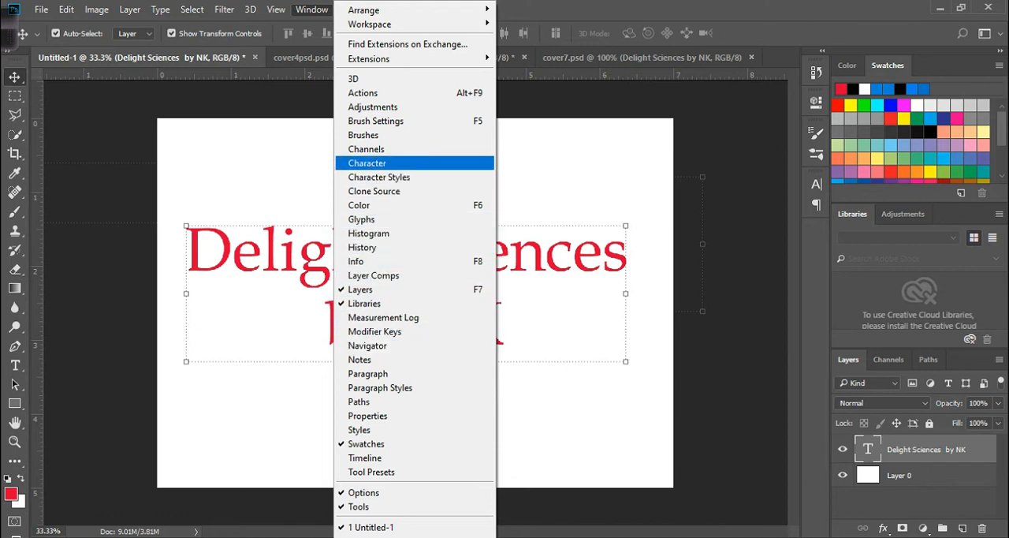
pyautogui.click(367, 162)
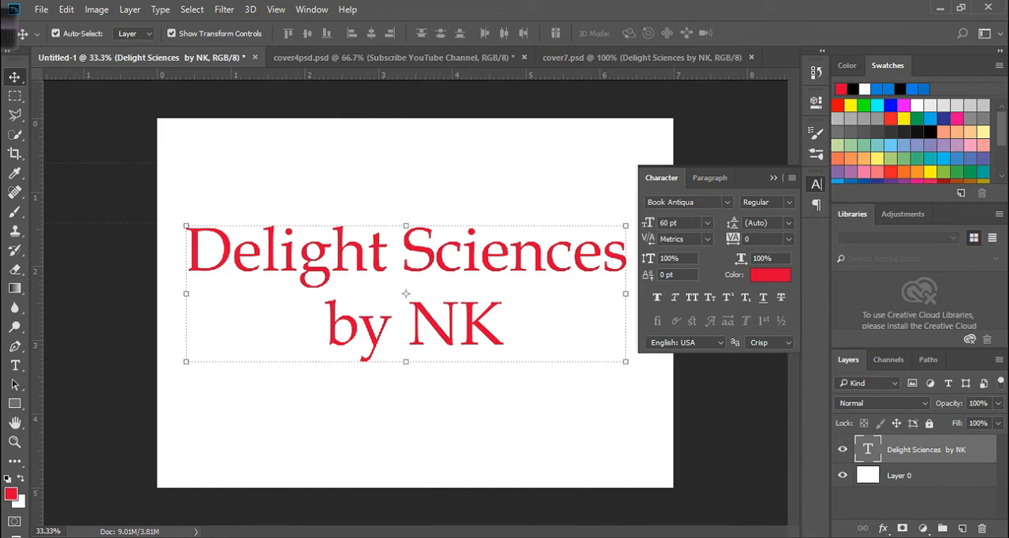
pyautogui.click(710, 177)
pyautogui.click(661, 177)
# - Preview several fonts on the two-line text and apply Georgia
pyautogui.click(678, 203)
pyautogui.press('Down')
pyautogui.press('Down')
pyautogui.press('Down')
pyautogui.press('Down')
pyautogui.press('Down')
pyautogui.press('Down')
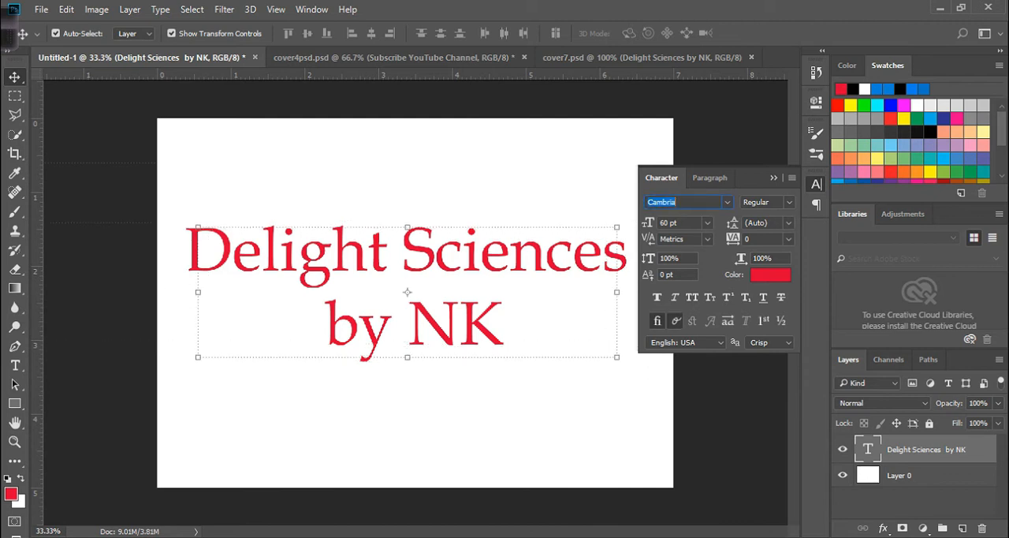
pyautogui.click(727, 203)
pyautogui.press('Down')
pyautogui.press('Down')
pyautogui.press('Down')
pyautogui.press('Down')
pyautogui.press('Down')
pyautogui.press('Down')
pyautogui.press('Down')
pyautogui.press('Down')
pyautogui.press('Down')
pyautogui.press('Down')
pyautogui.press('Down')
pyautogui.press('Down')
pyautogui.press('Down')
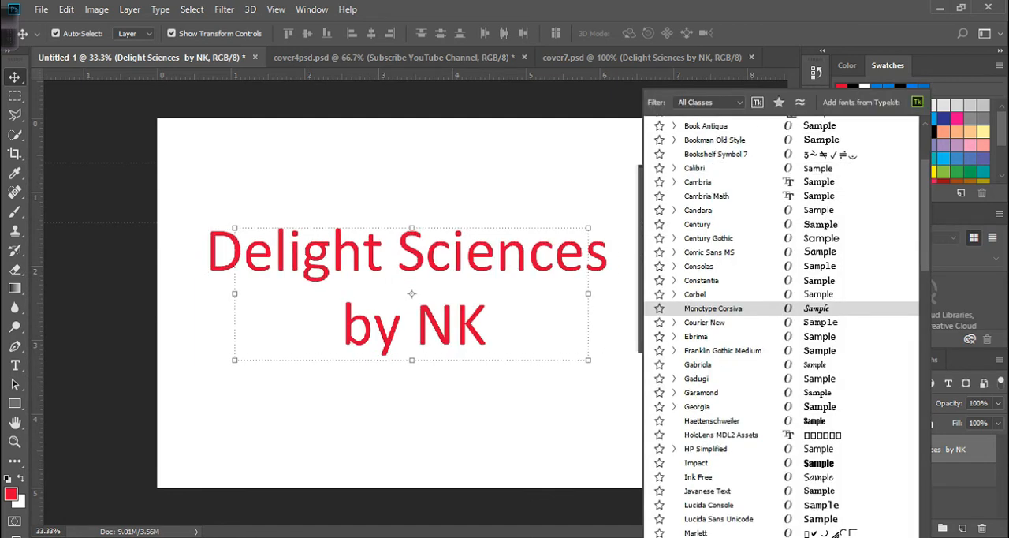
pyautogui.press('Down')
pyautogui.press('Down')
pyautogui.press('Up')
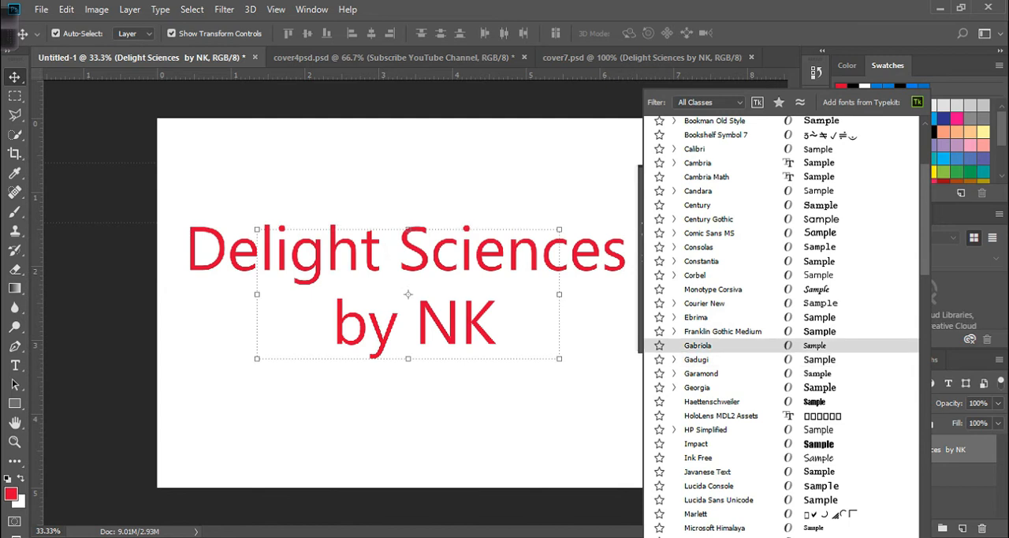
pyautogui.press('Down')
pyautogui.press('Down')
pyautogui.press('Down')
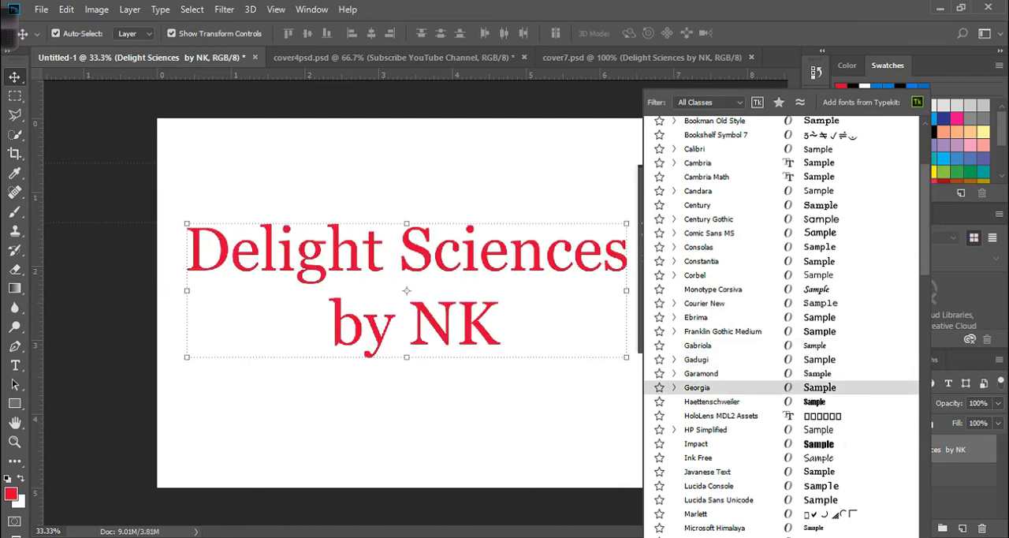
pyautogui.press('Return')
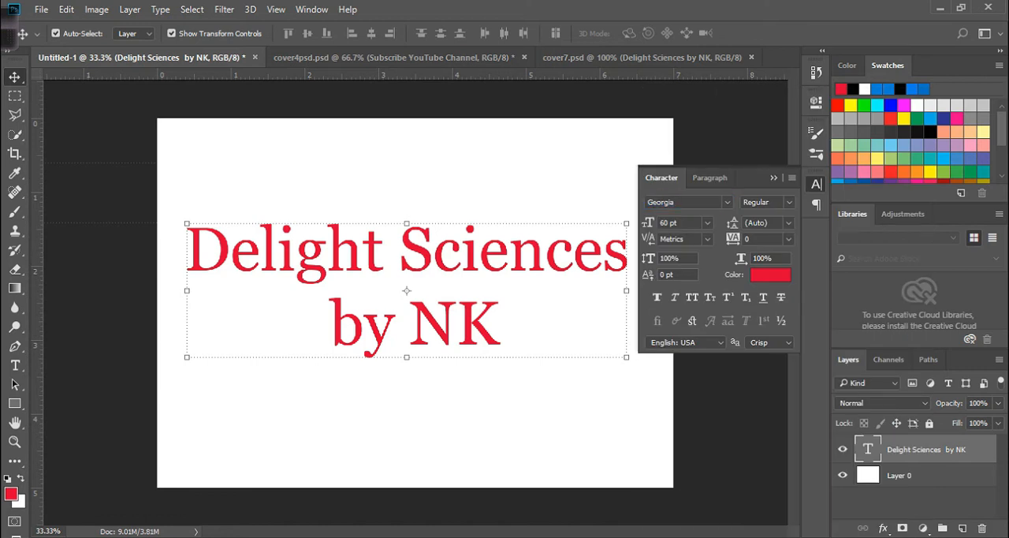
# - Try the Italic and Bold styles on the text, and set it to Bold Italic
pyautogui.click(790, 203)
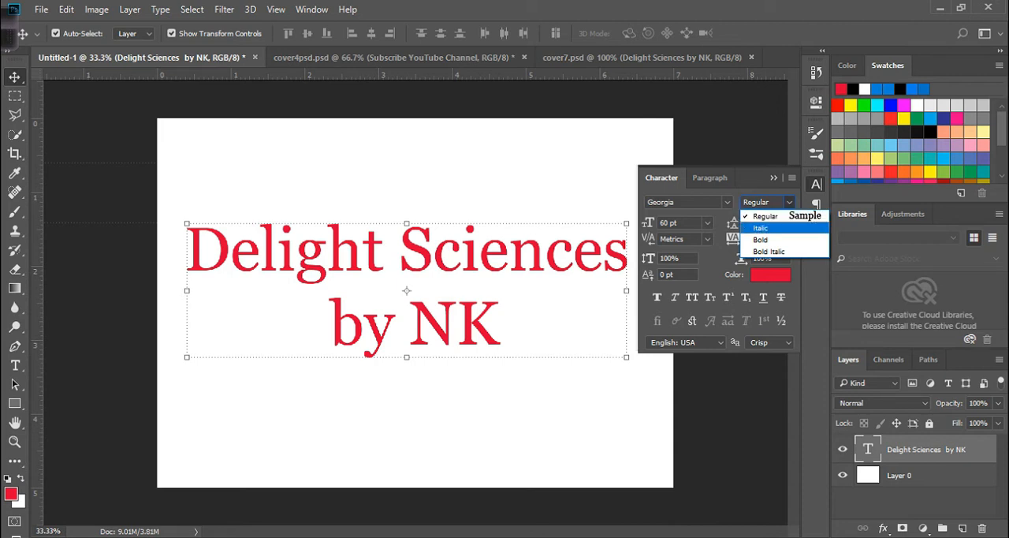
pyautogui.click(761, 228)
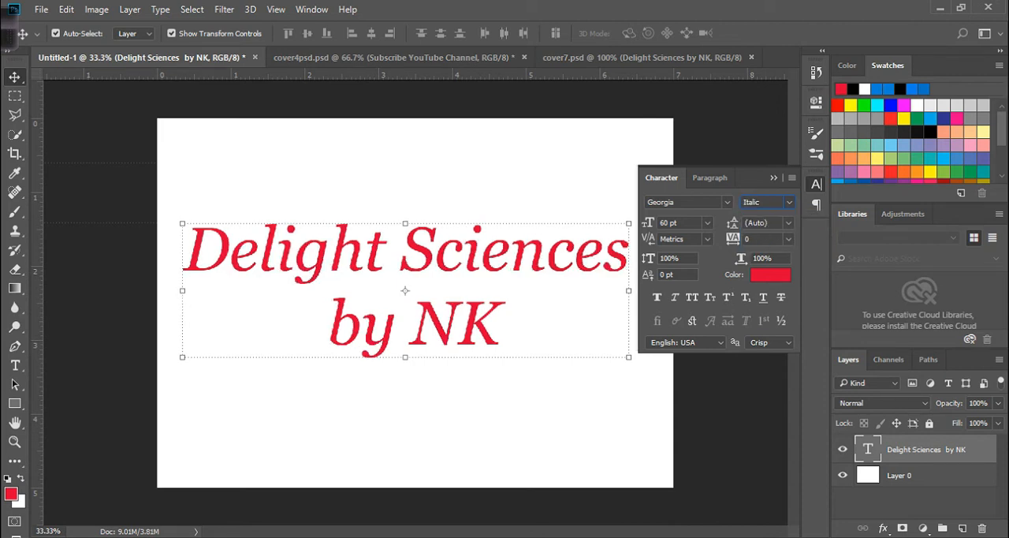
pyautogui.click(789, 202)
pyautogui.click(758, 241)
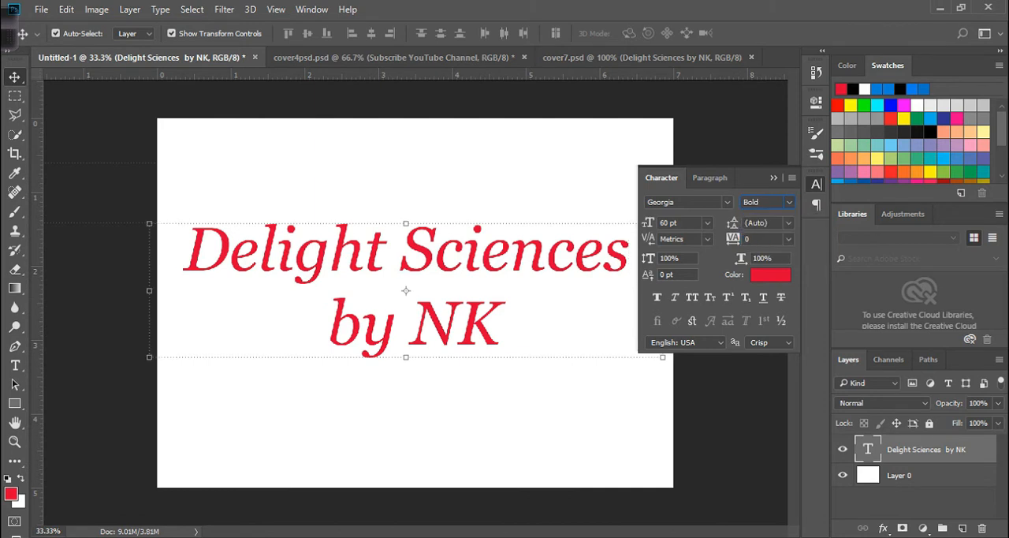
pyautogui.click(789, 202)
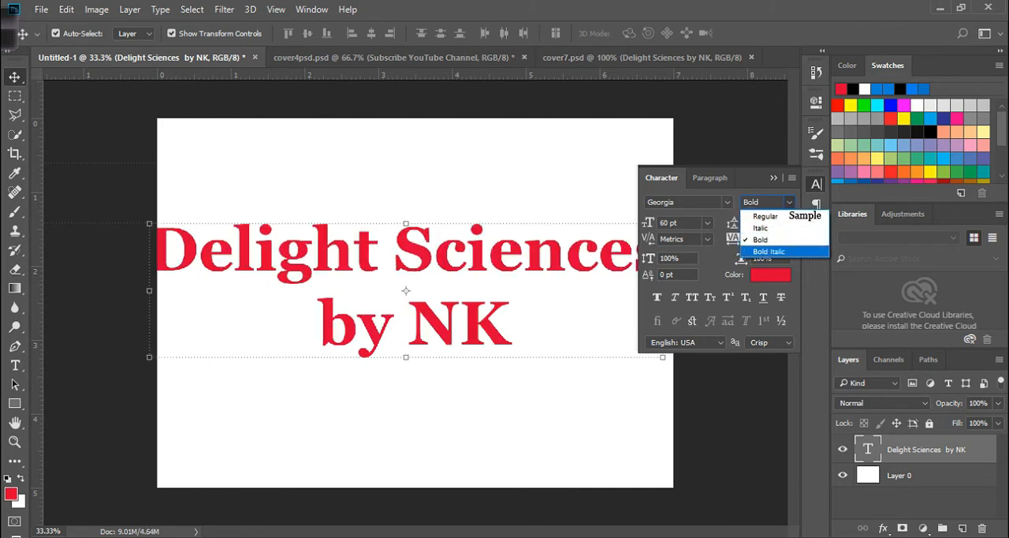
pyautogui.click(757, 251)
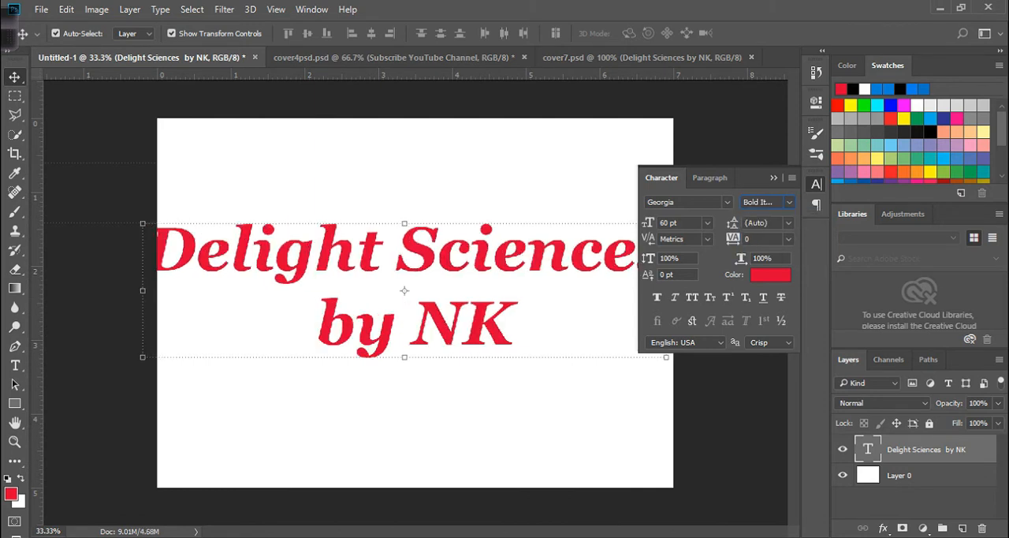
# - Change the text's font to Arial and move it slightly up and to the right on the canvas
pyautogui.click(727, 202)
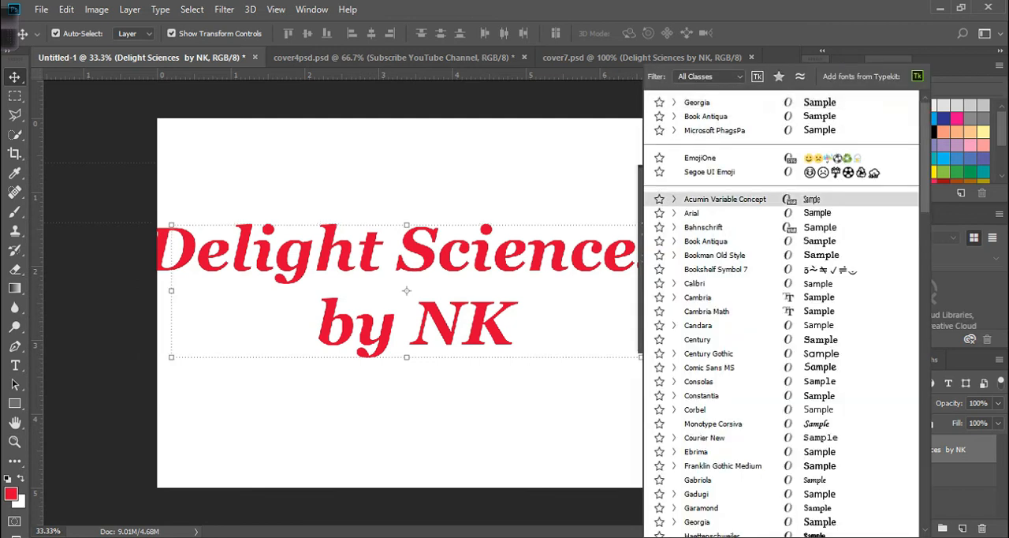
pyautogui.click(694, 213)
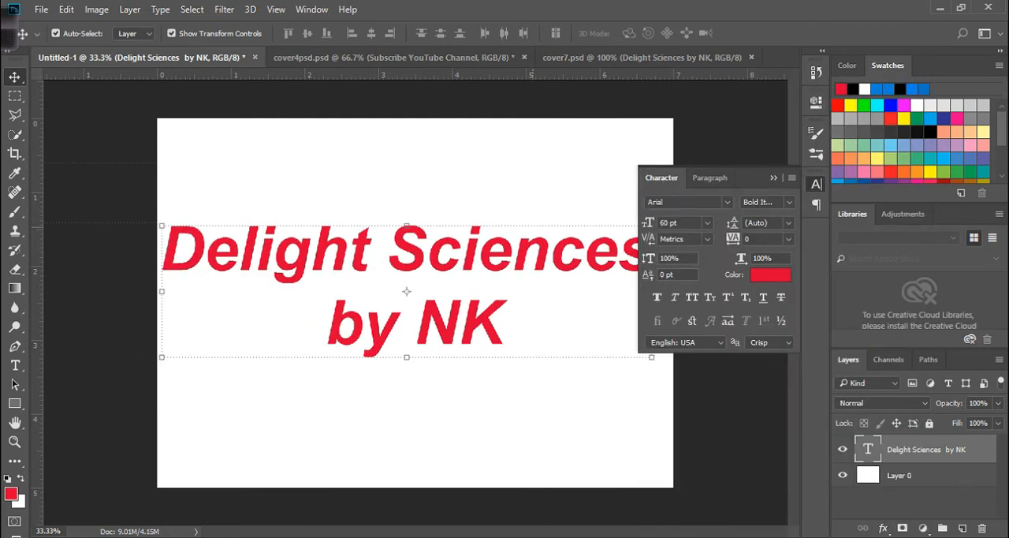
pyautogui.moveTo(542, 233); pyautogui.dragTo(564, 221)
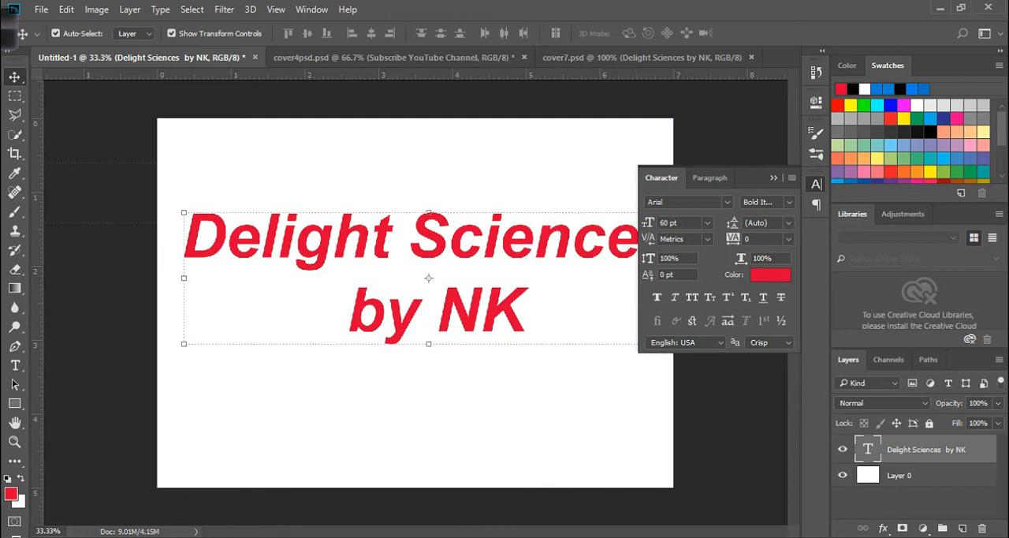
# - Try a 72 pt font size, set the text to 200 pt, and collapse the Character settings
pyautogui.click(707, 223)
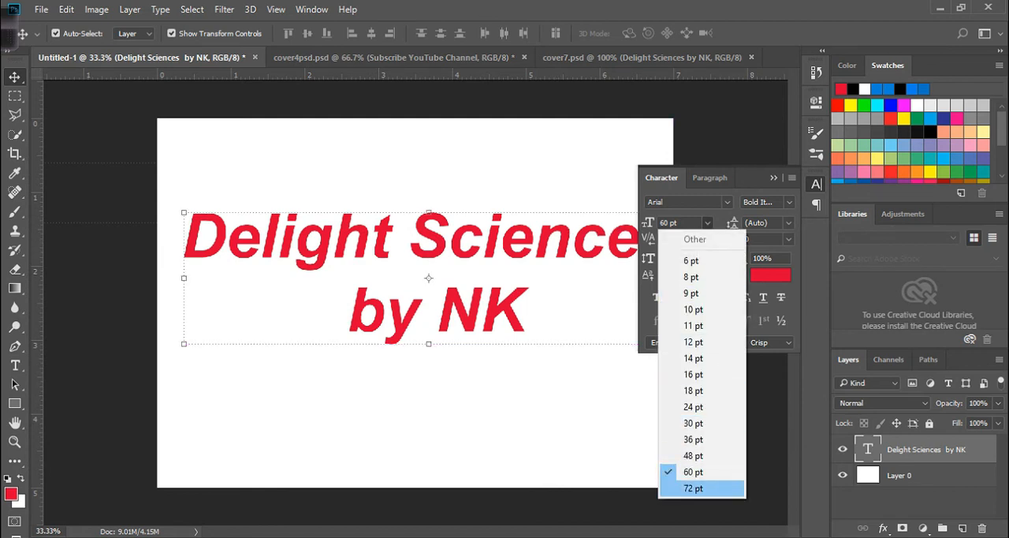
pyautogui.click(694, 486)
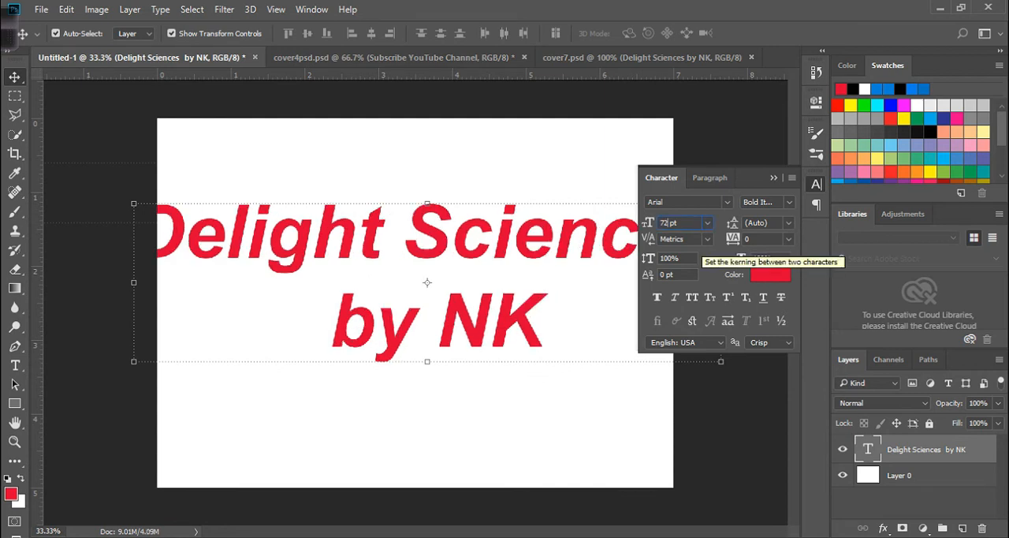
pyautogui.write('200')
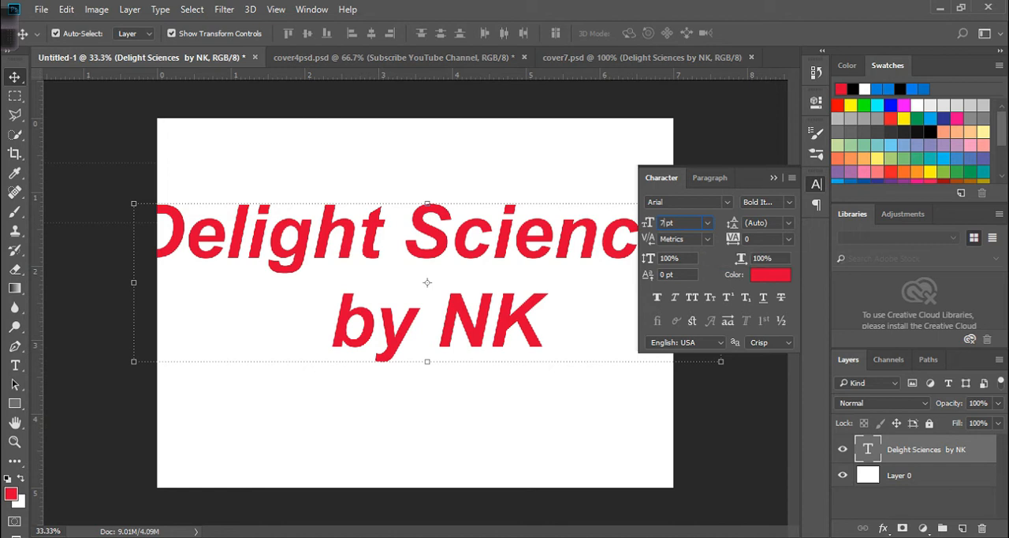
pyautogui.press('Return')
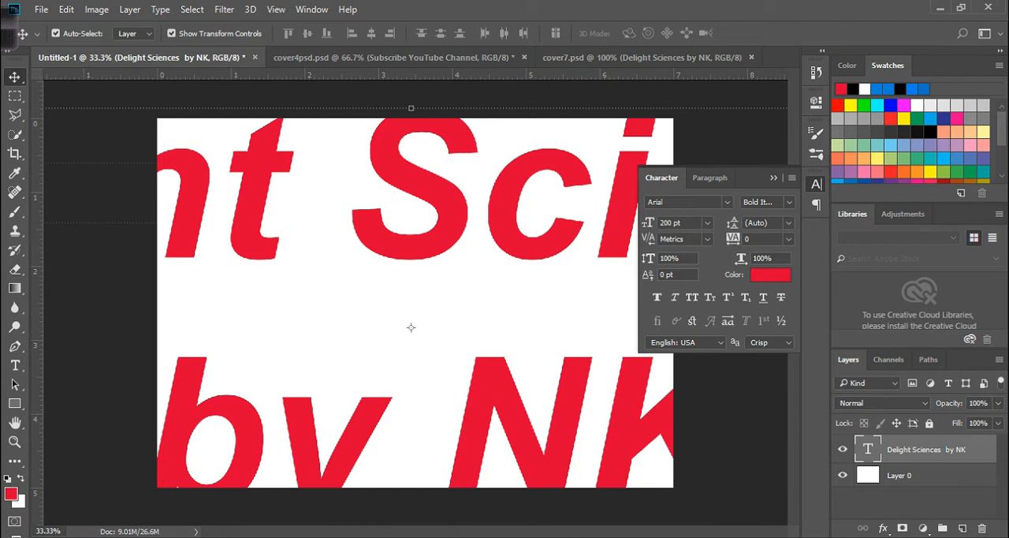
pyautogui.click(773, 178)
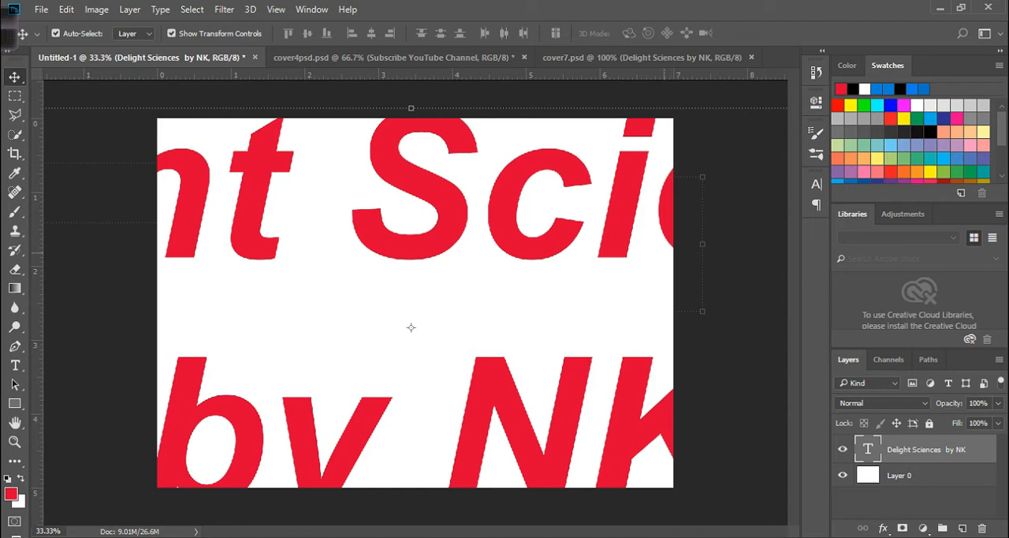
# - Scale the oversized text down to about 29.88% so it fits the canvas width, and centre it on the canvas
pyautogui.hotkey('ctrl', '-')
pyautogui.hotkey('ctrl', '-')
pyautogui.hotkey('ctrl', '-')
pyautogui.hotkey('ctrl', '-')
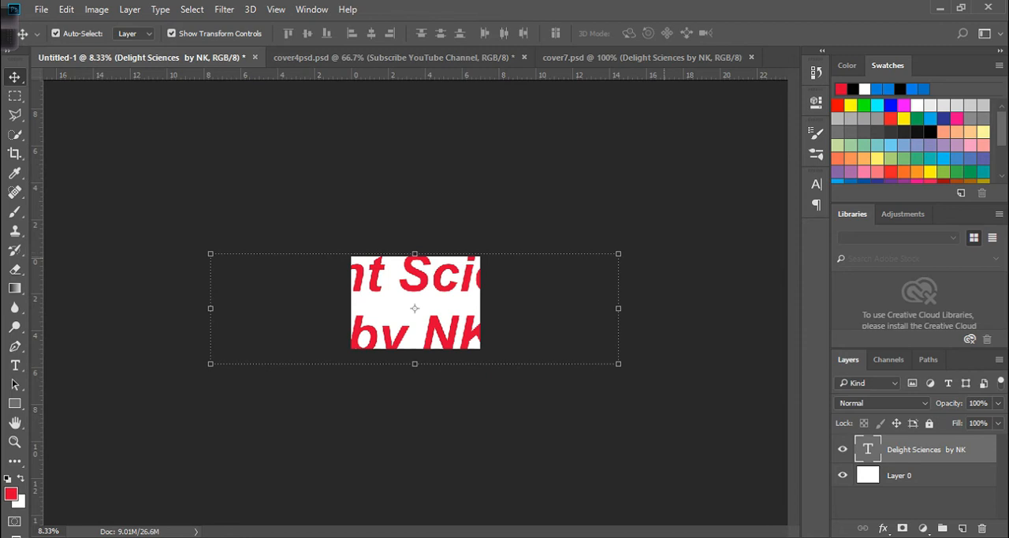
pyautogui.moveTo(625, 252); pyautogui.dragTo(333, 327)
pyautogui.moveTo(350, 373); pyautogui.dragTo(327, 381)
pyautogui.moveTo(289, 355); pyautogui.dragTo(416, 303)
pyautogui.press('Return')
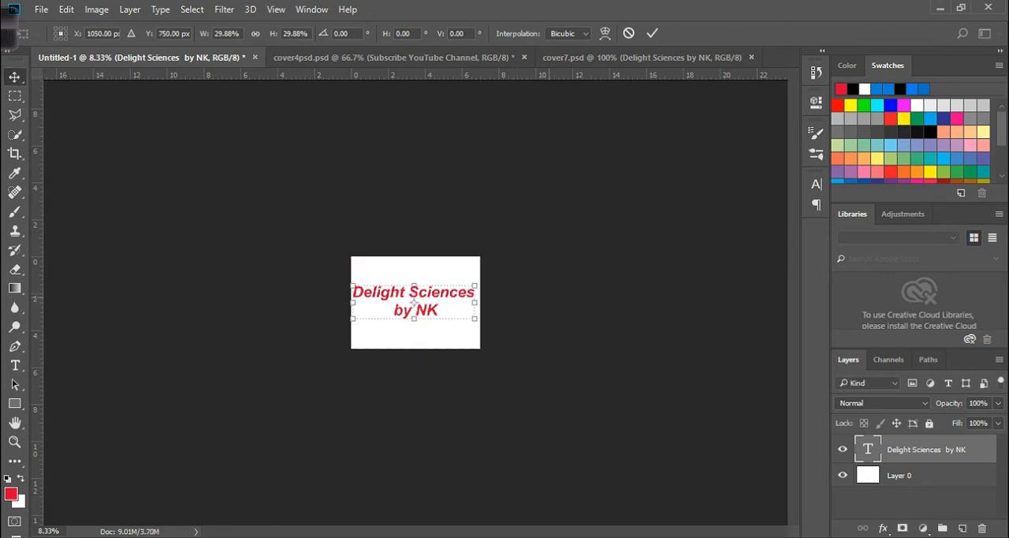
pyautogui.hotkey('ctrl', '+')
pyautogui.hotkey('ctrl', '+')
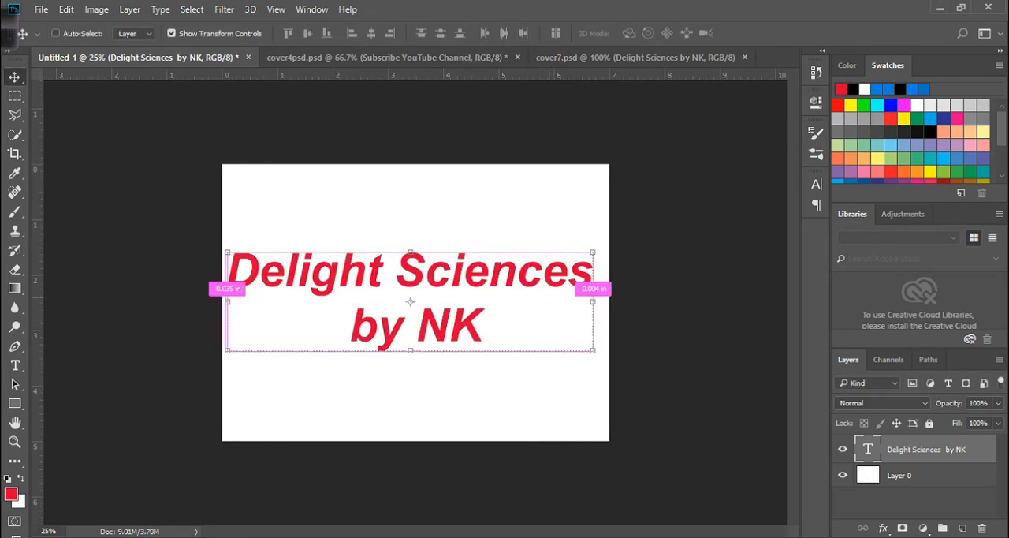
pyautogui.hotkey('ctrl', '+')
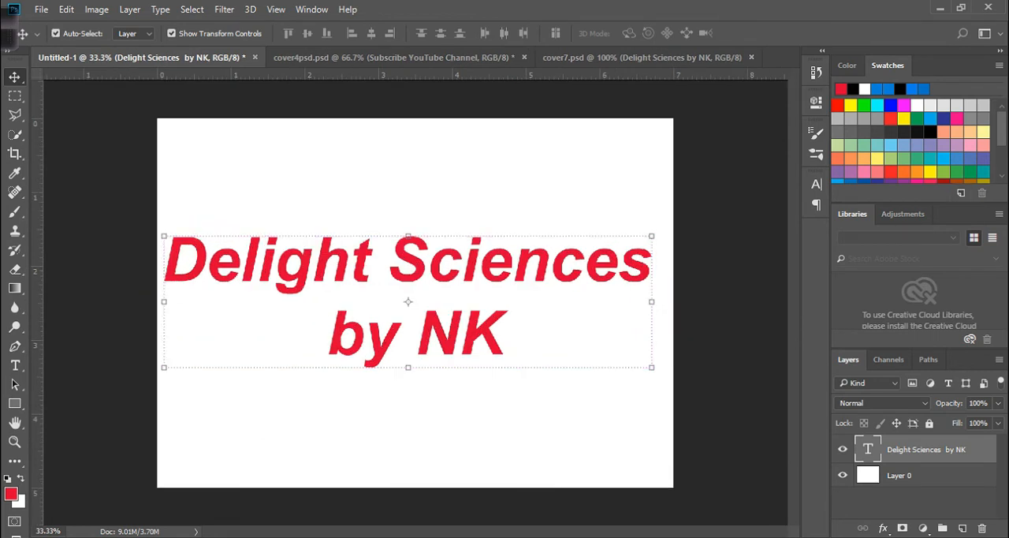
# - Move the text slightly up, try 18 pt leading, and set the leading to 72 pt
pyautogui.click(816, 184)
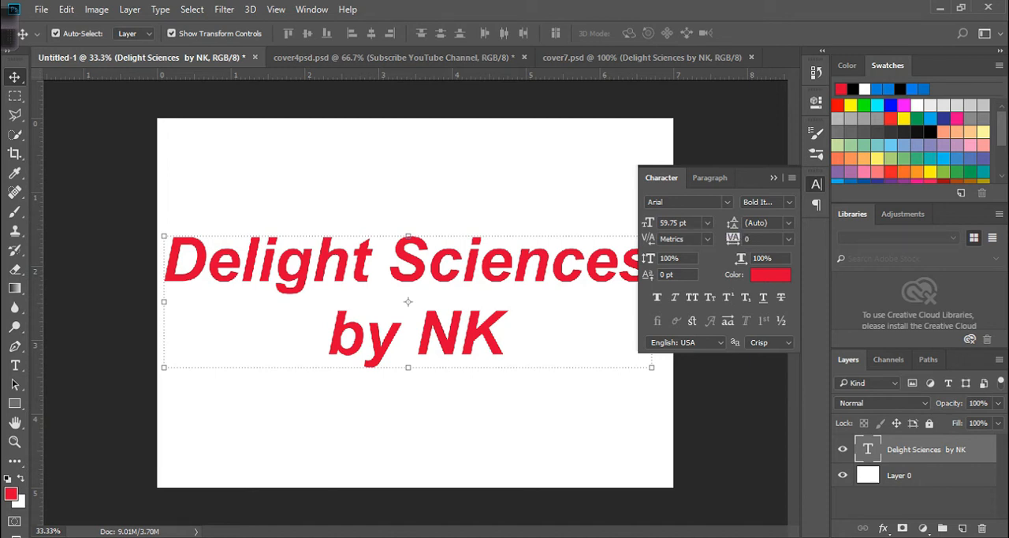
pyautogui.moveTo(516, 227); pyautogui.dragTo(517, 214)
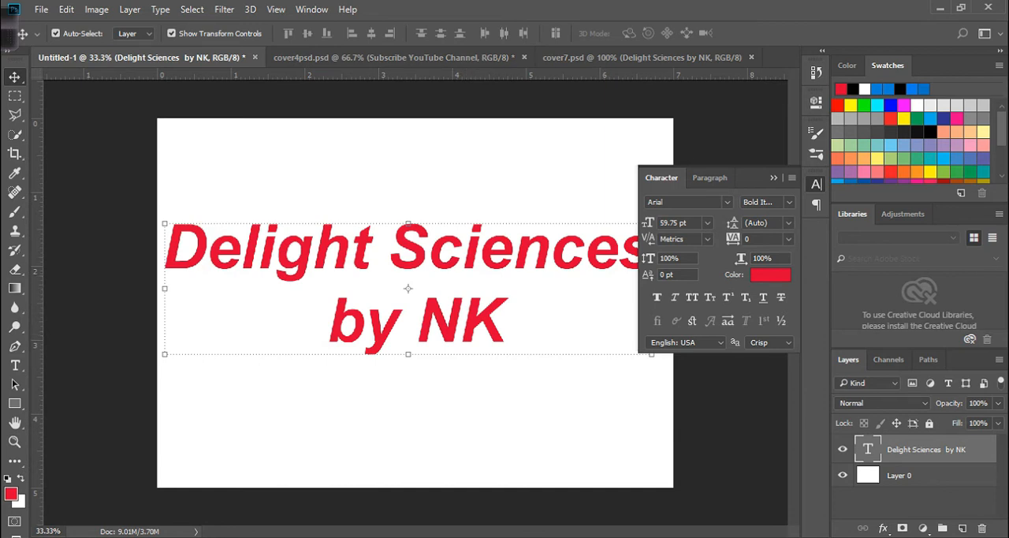
pyautogui.click(789, 222)
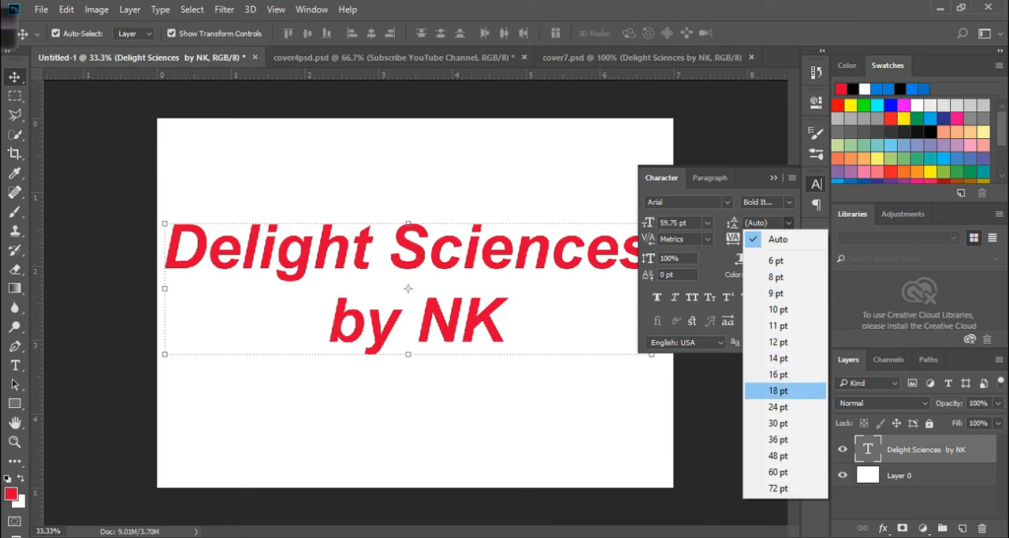
pyautogui.click(778, 391)
pyautogui.click(788, 222)
pyautogui.click(778, 487)
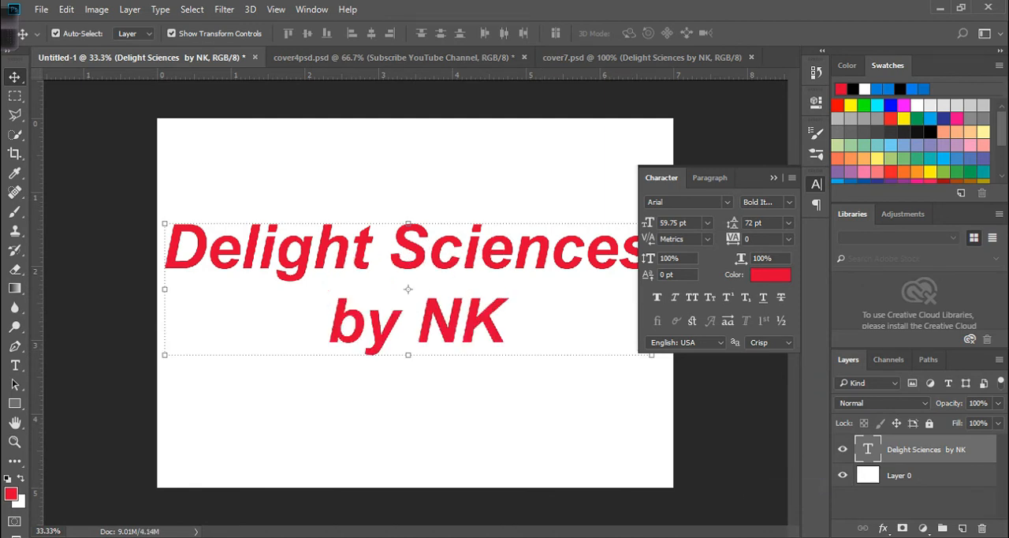
# - Try 2 pt leading between the two text lines, and set the leading to 82 pt
pyautogui.press('BackSpace')
pyautogui.press('Return')
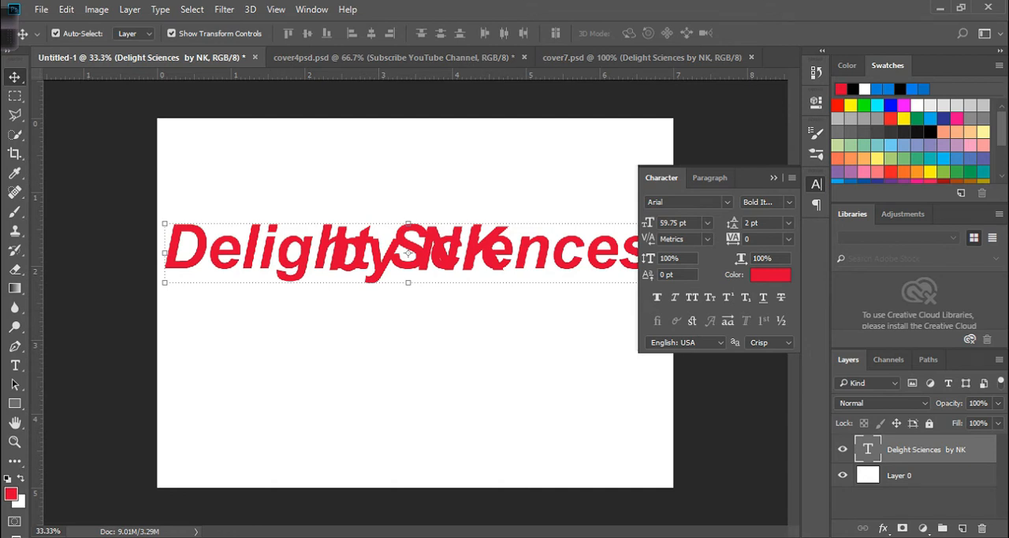
pyautogui.write('8')
pyautogui.press('Return')
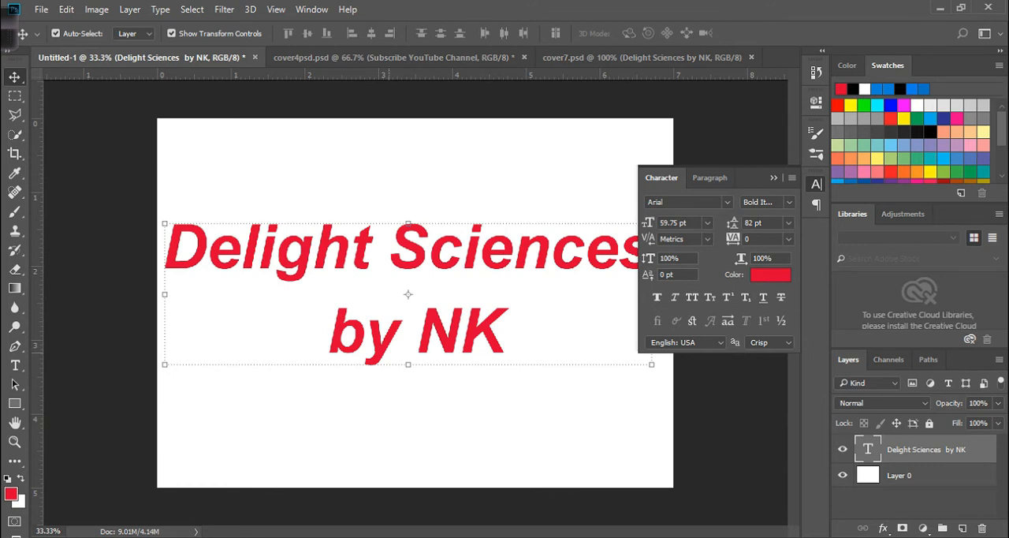
# - Set the tracking of the text to 75
pyautogui.click(787, 238)
pyautogui.click(781, 445)
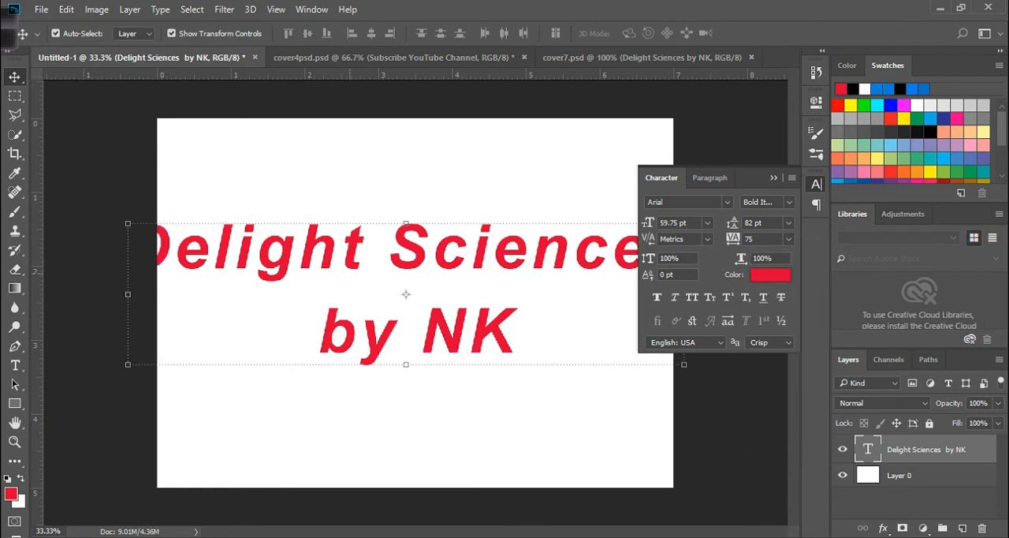
# - Set the tracking of the text to 100 and its font size to 30 pt
pyautogui.click(789, 239)
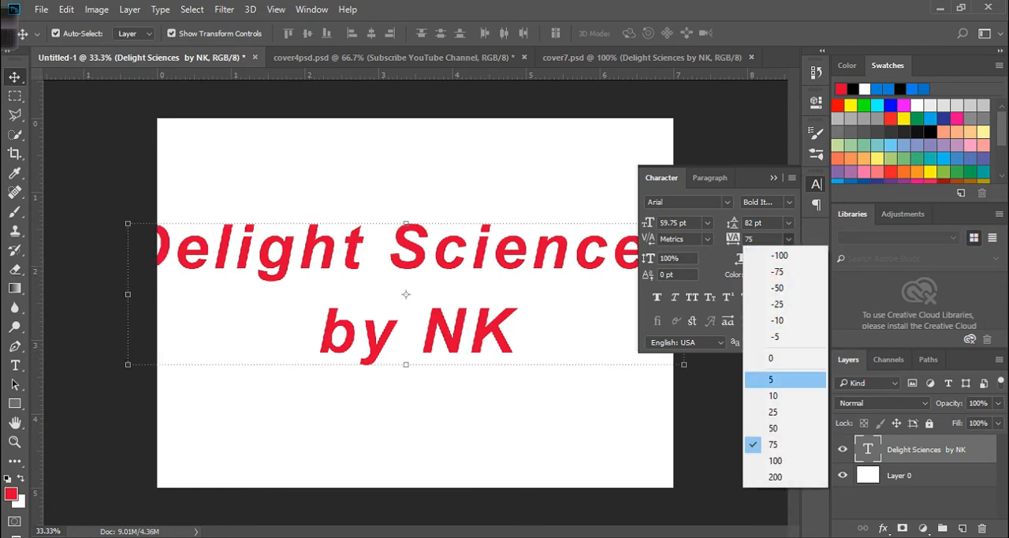
pyautogui.click(780, 460)
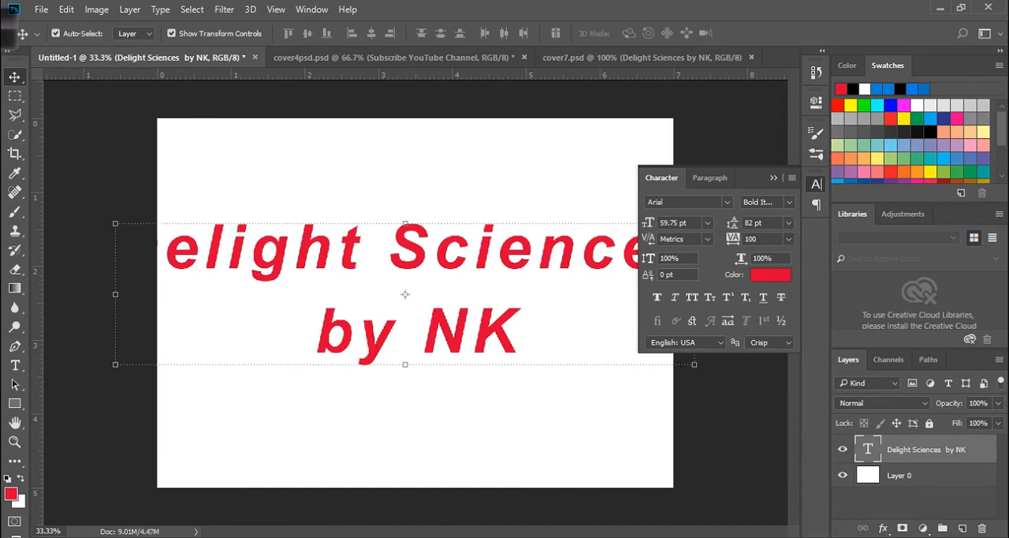
pyautogui.click(707, 223)
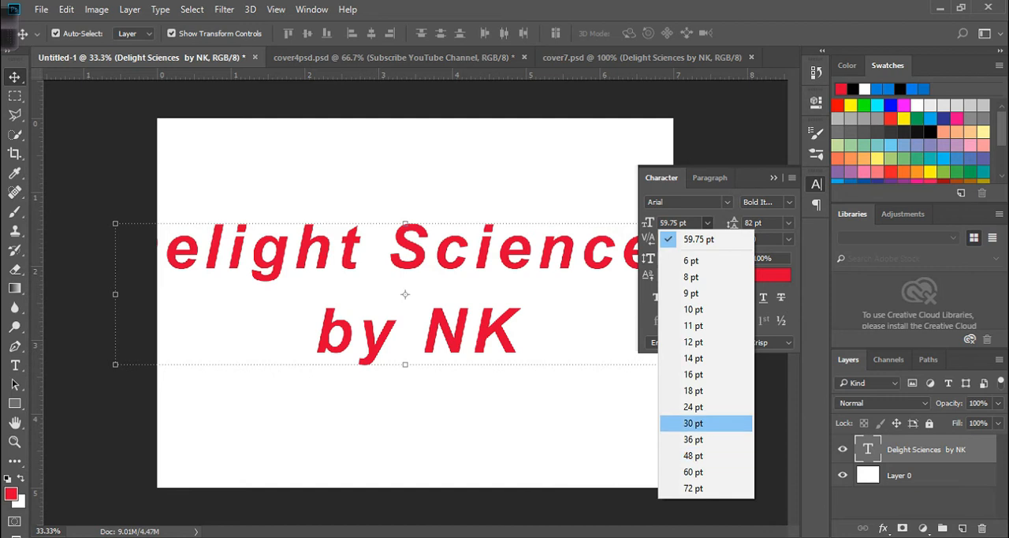
pyautogui.click(693, 422)
pyautogui.moveTo(497, 311); pyautogui.dragTo(500, 231)
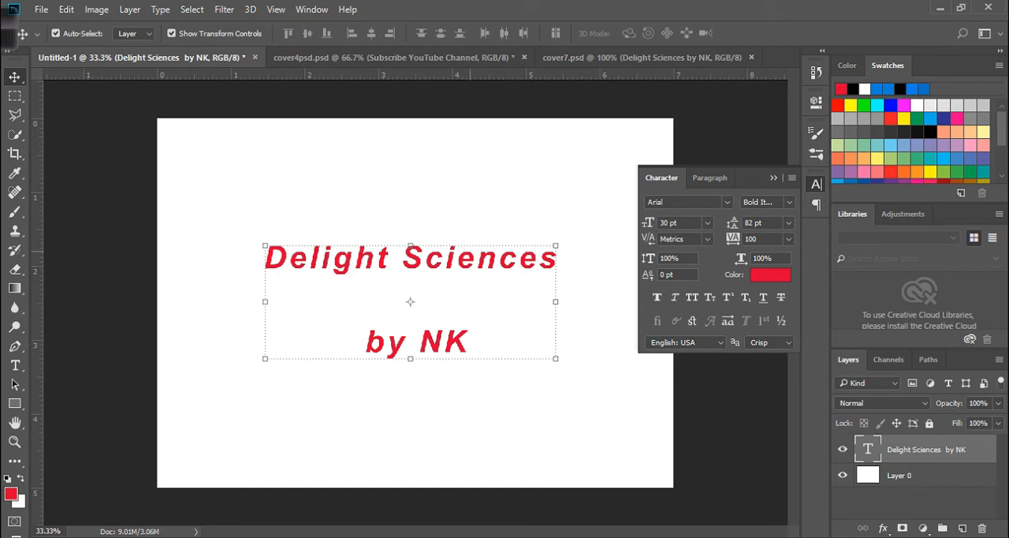
# - Try stretching the text vertically to about 149.6%, and undo the stretch
pyautogui.moveTo(410, 246); pyautogui.dragTo(417, 181)
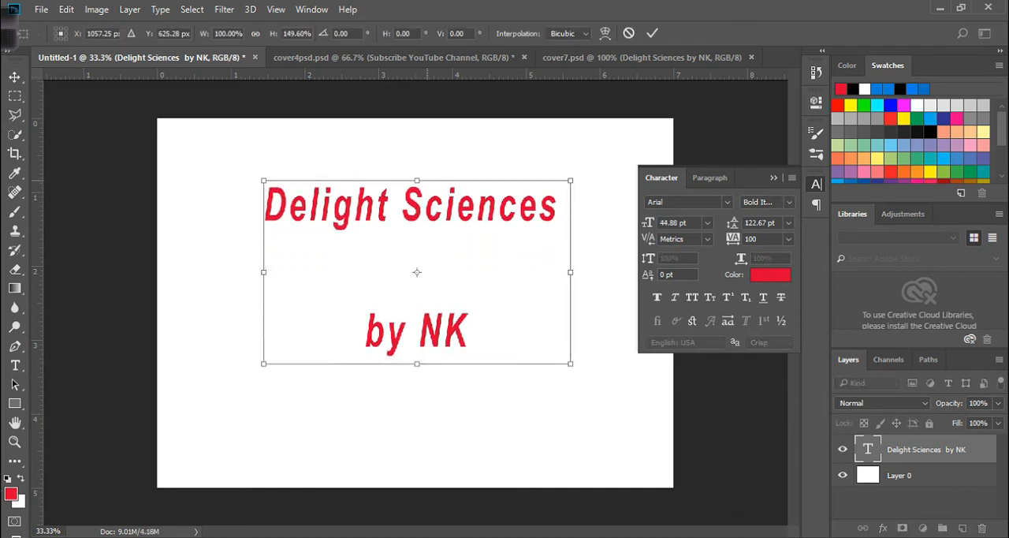
pyautogui.hotkey('ctrl', 'z')
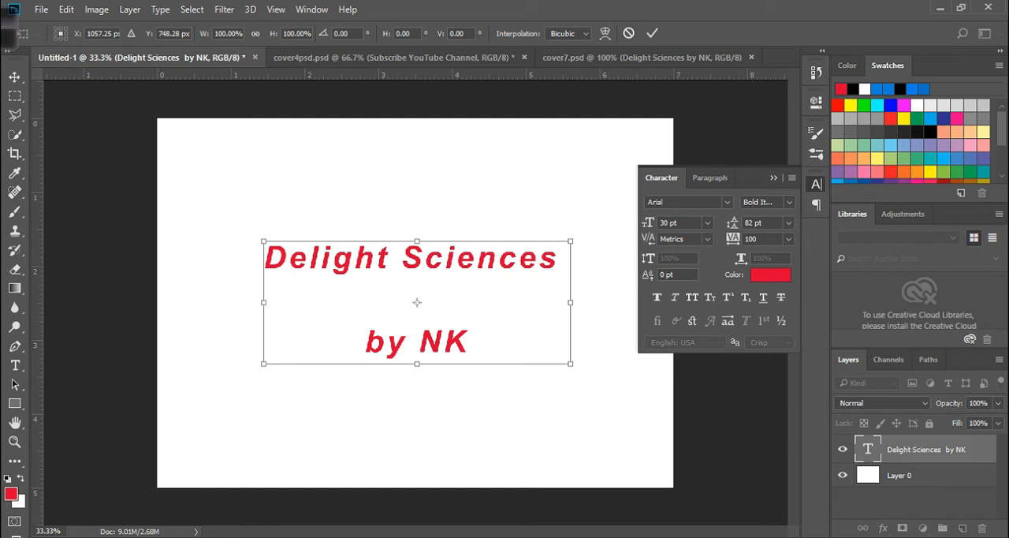
pyautogui.press('Return')
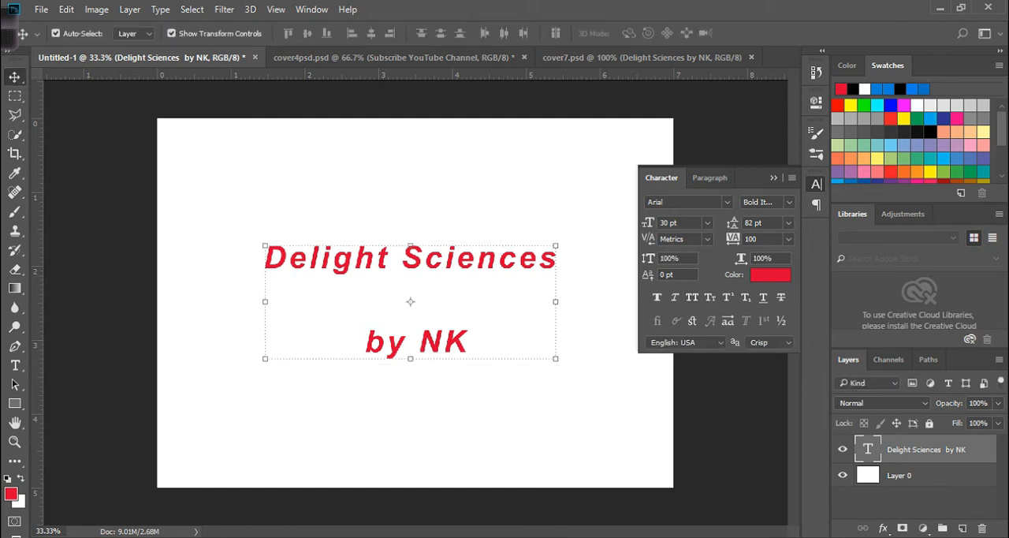
# - Try a vertical scale of 200% on the text, and undo it
pyautogui.doubleClick(668, 259)
pyautogui.write('200')
pyautogui.press('Return')
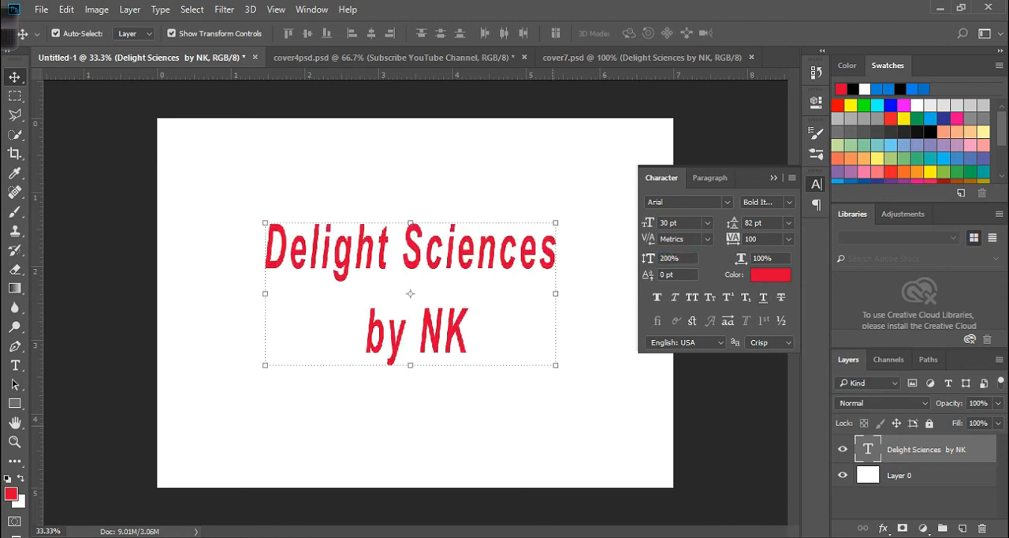
pyautogui.hotkey('ctrl', 'z')
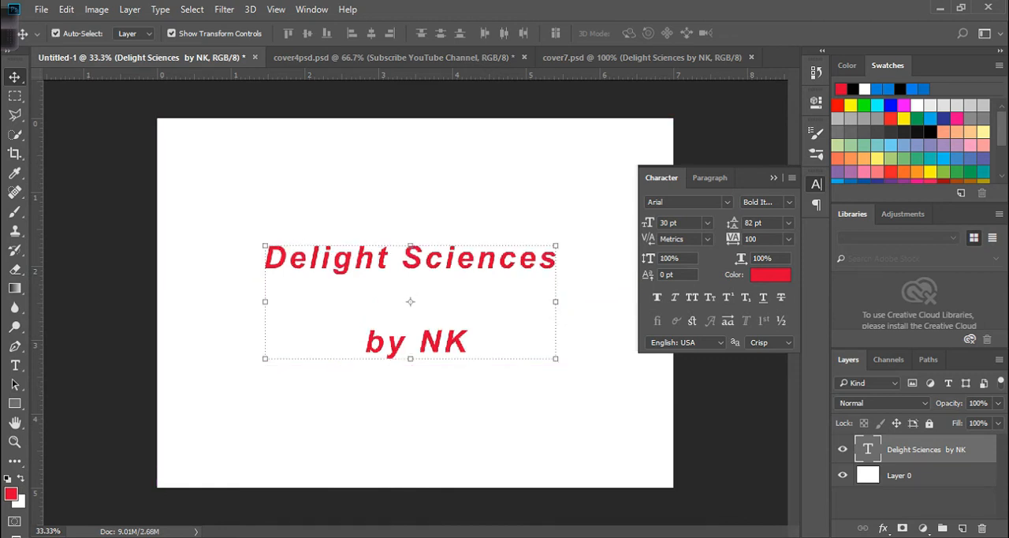
# - Try a horizontal scale of 200% on the text, and undo it
pyautogui.click(763, 258)
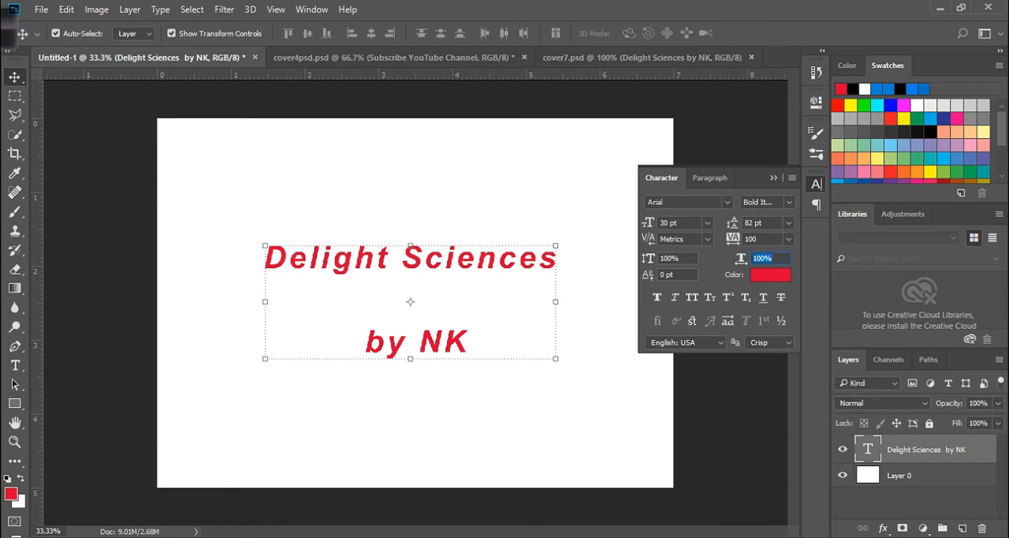
pyautogui.write('200')
pyautogui.press('Return')
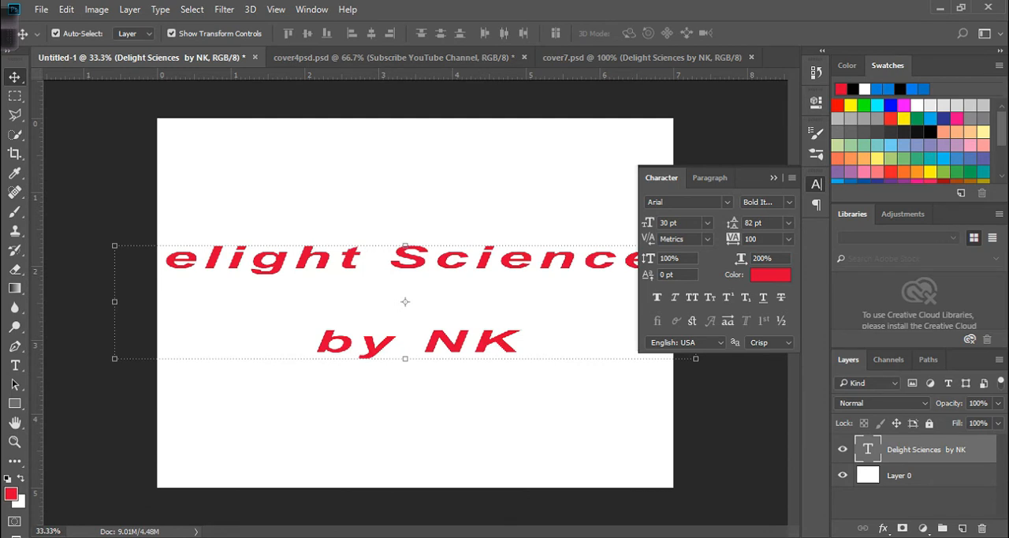
pyautogui.hotkey('ctrl', 'z')
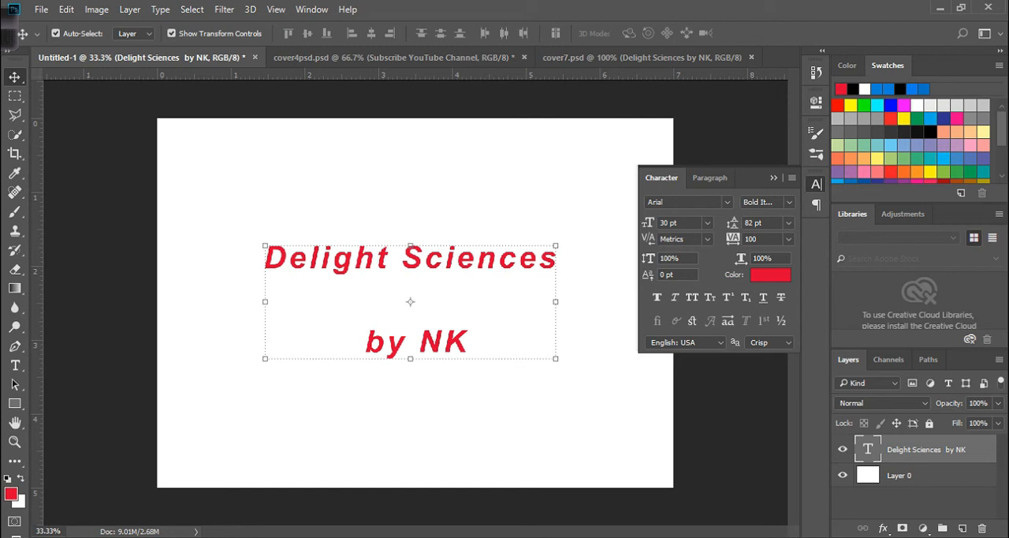
# - Try a dark red for the text, and set its colour to orange dc8c00
pyautogui.click(771, 275)
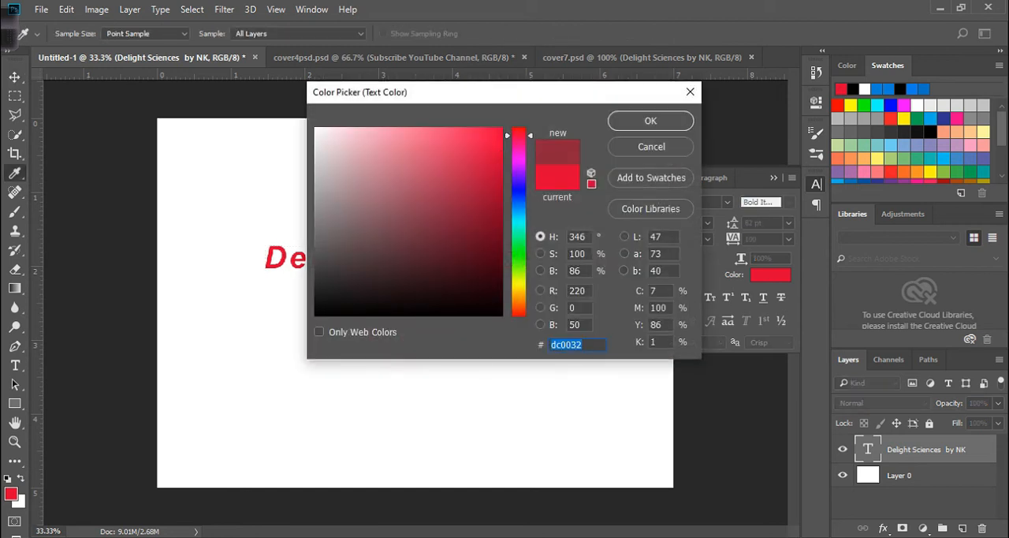
pyautogui.click(486, 254)
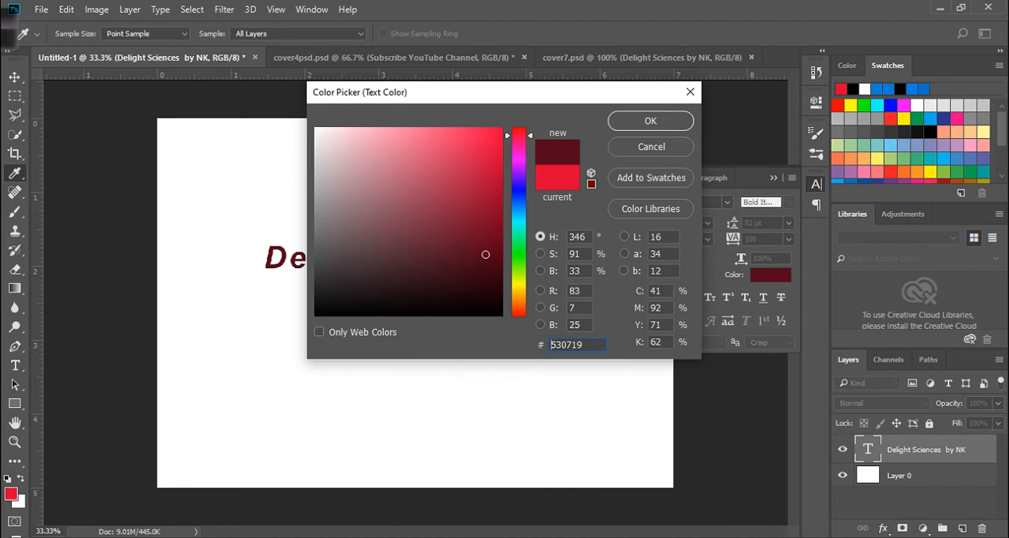
pyautogui.click(501, 154)
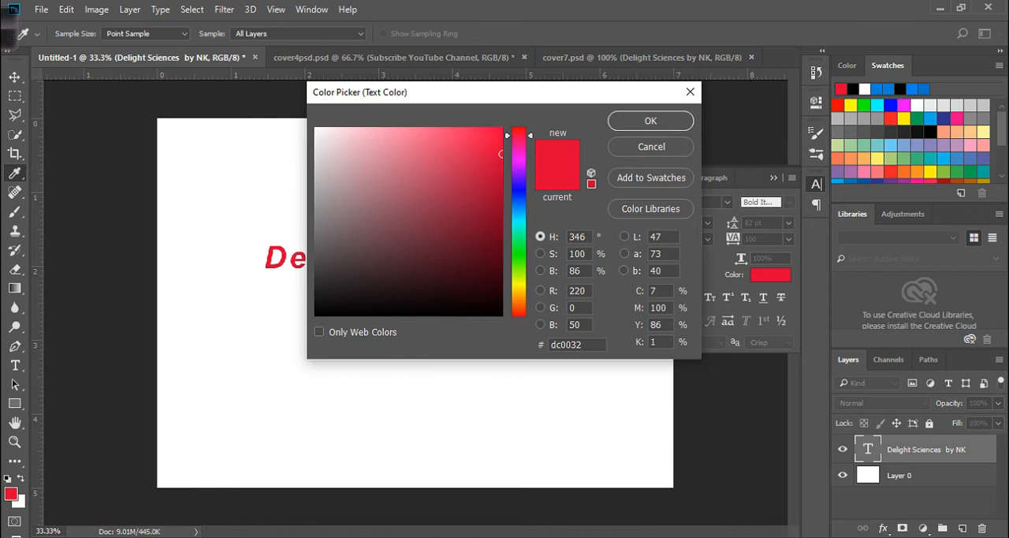
pyautogui.click(519, 297)
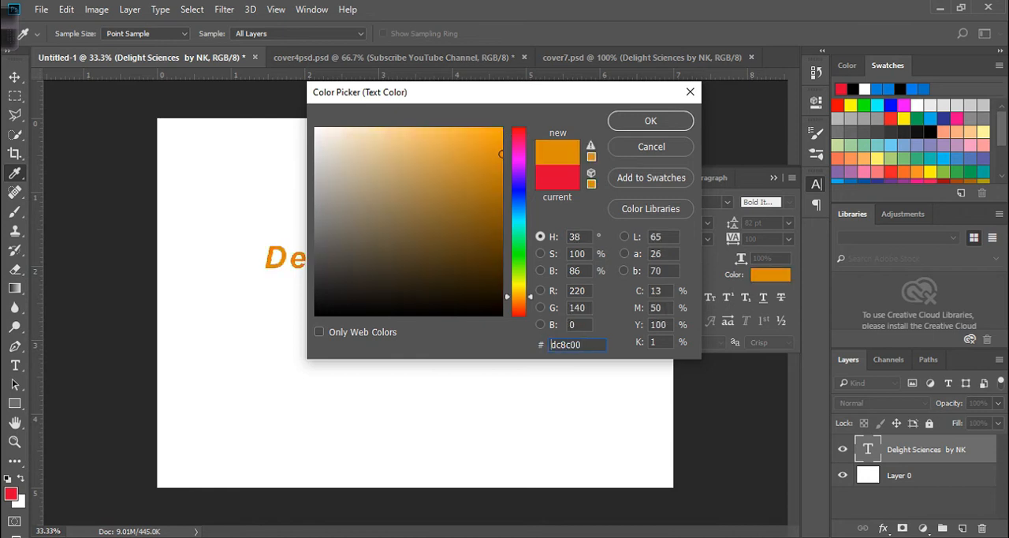
pyautogui.click(650, 121)
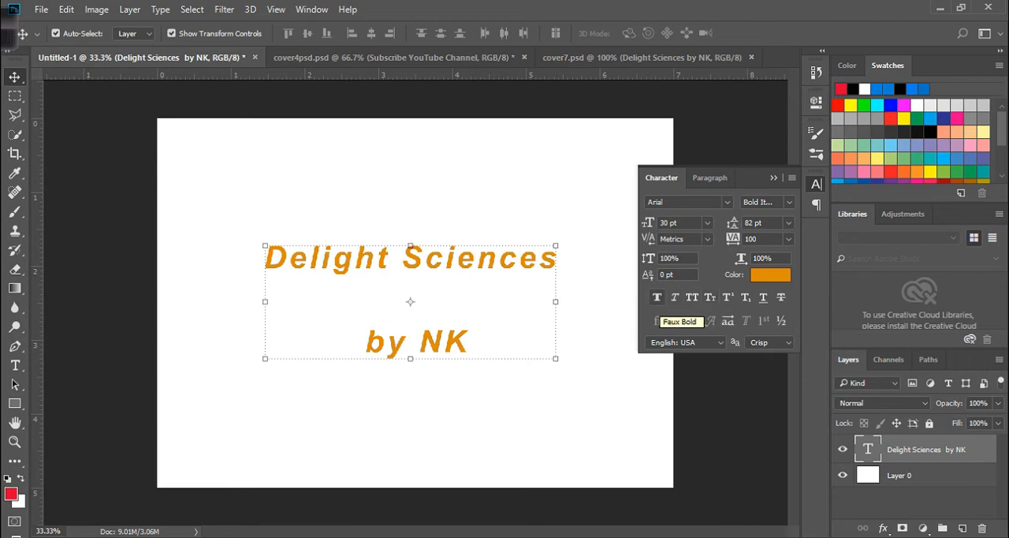
# - Try Faux Bold and Faux Italic on the text, switching each off again
pyautogui.click(658, 320)
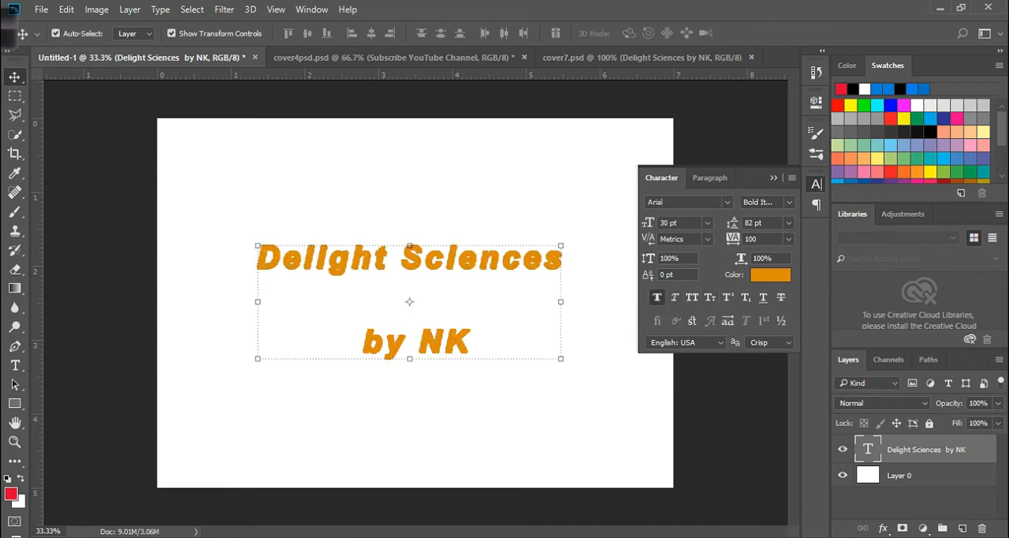
pyautogui.click(658, 298)
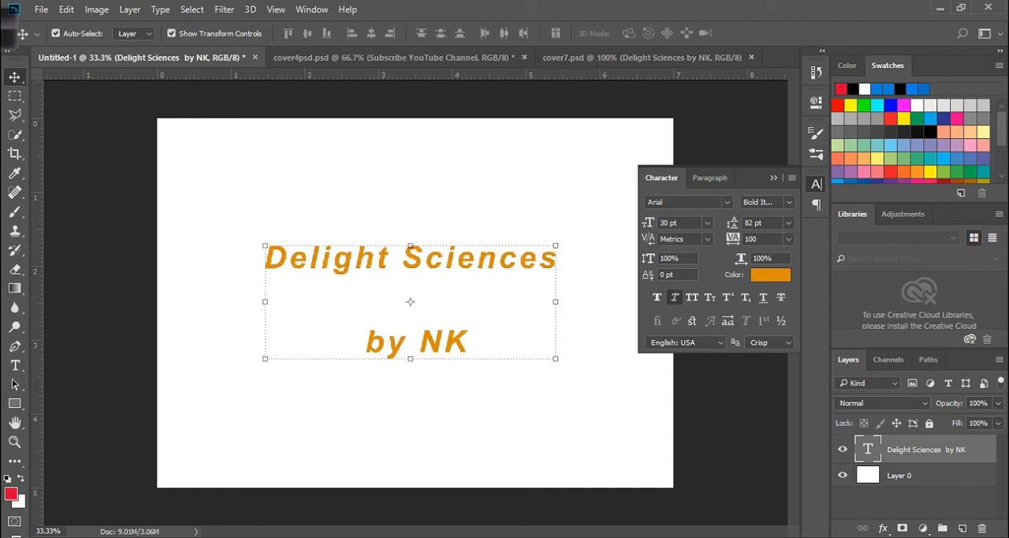
pyautogui.click(675, 298)
pyautogui.click(675, 297)
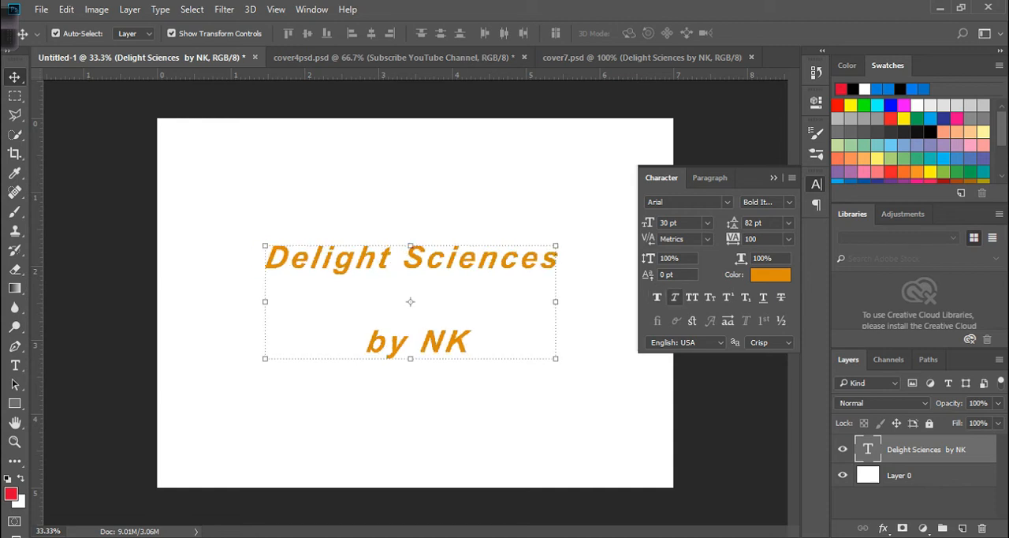
# - Try All Caps on the text, replace it with Small Caps, and toggle Superscript on and off
pyautogui.click(692, 297)
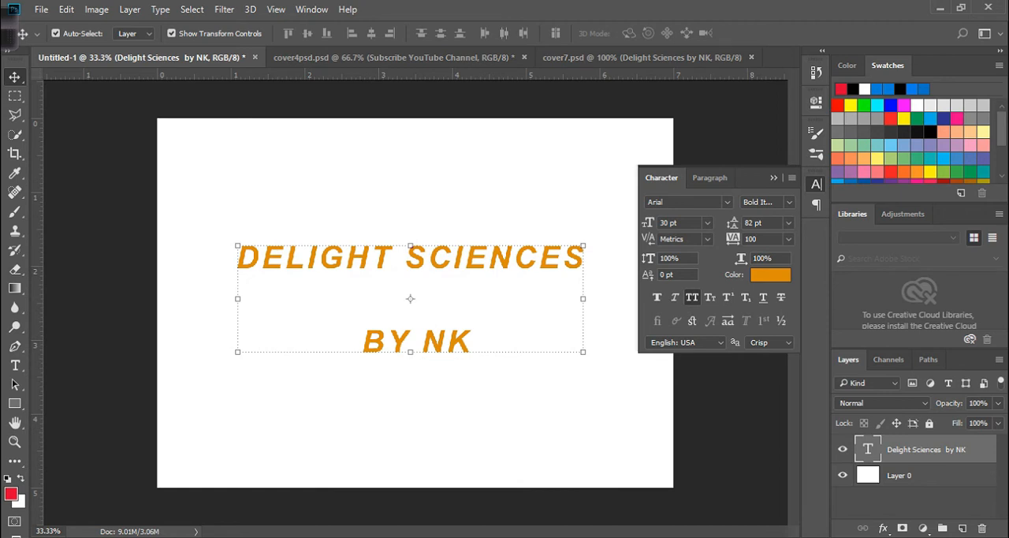
pyautogui.click(709, 298)
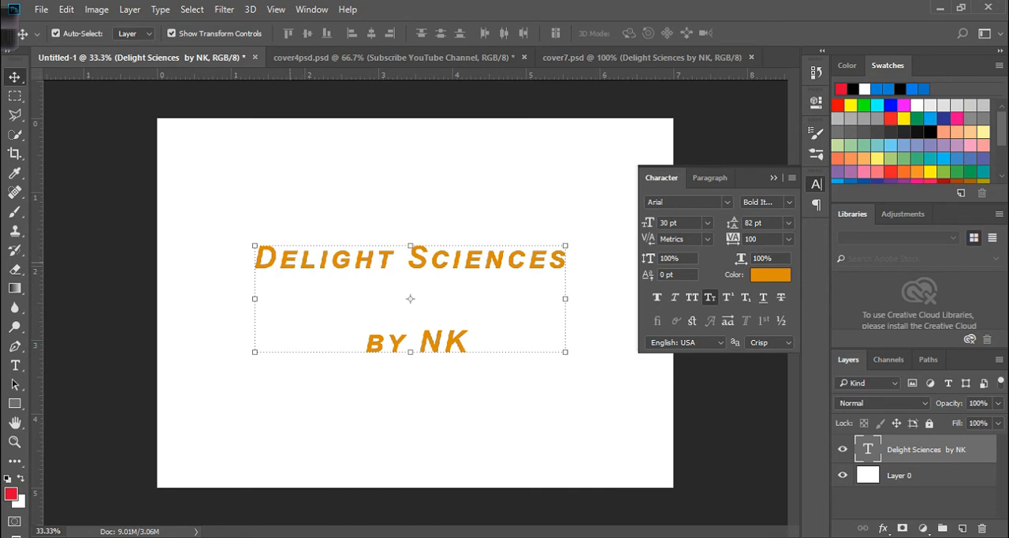
pyautogui.click(727, 297)
pyautogui.click(727, 297)
# - Try Underline and Strikethrough on the text, switching each off again
pyautogui.click(763, 297)
pyautogui.click(763, 298)
pyautogui.click(780, 297)
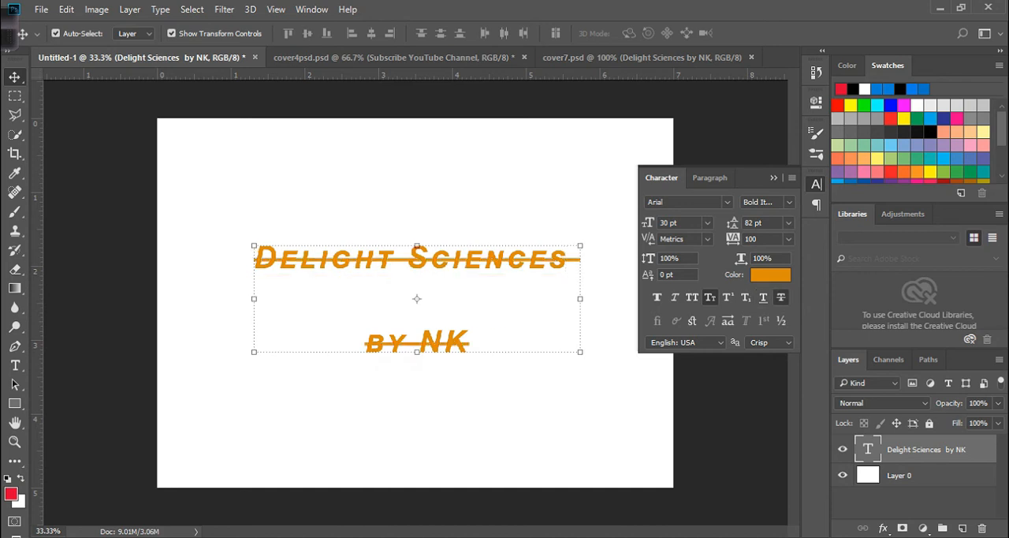
pyautogui.click(781, 297)
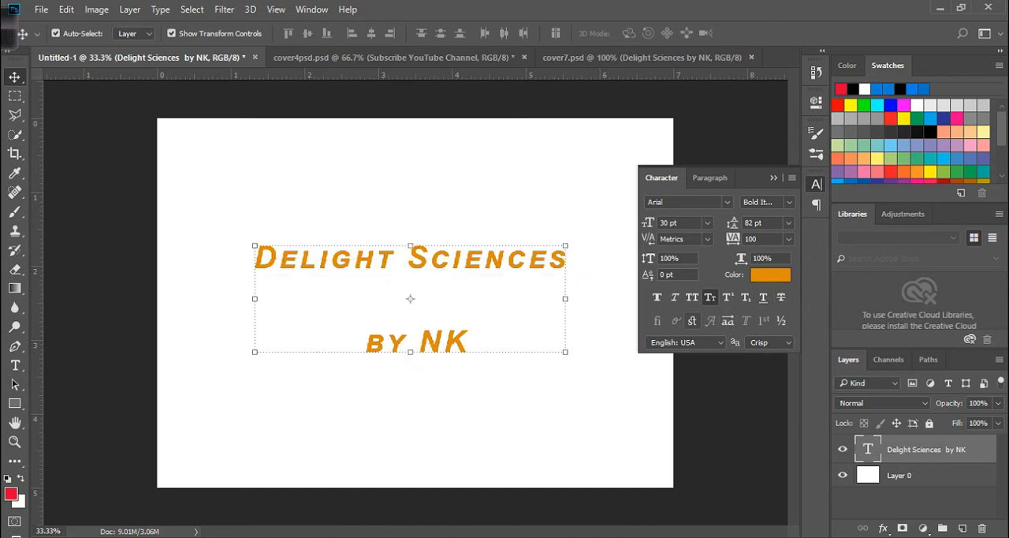
# - Toggle Discretionary Ligatures on and off, and turn off Small Caps for the text
pyautogui.click(692, 321)
pyautogui.click(692, 321)
pyautogui.click(710, 297)
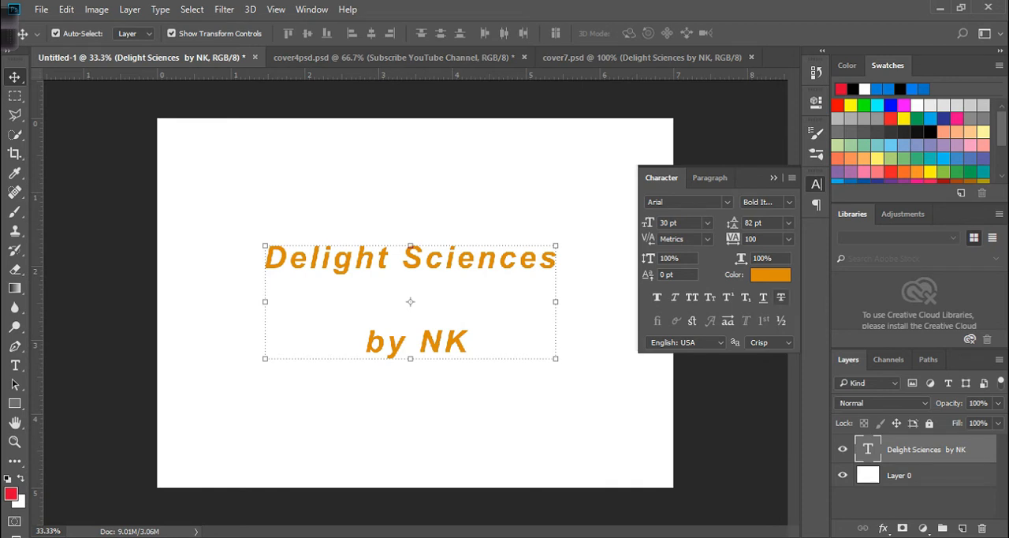
# - Change the text colour to a very dark brown, and collapse the character settings
pyautogui.click(771, 274)
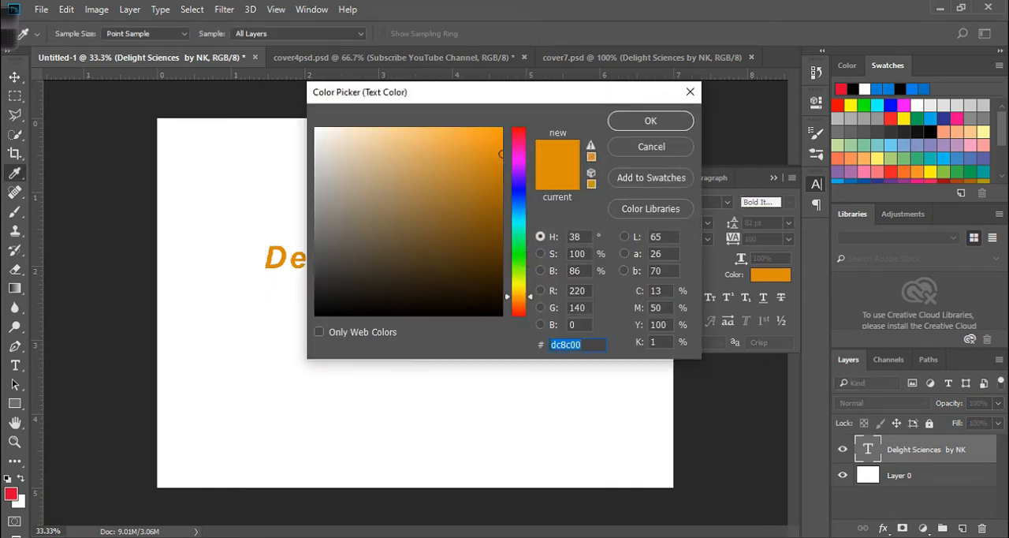
pyautogui.click(476, 282)
pyautogui.click(650, 120)
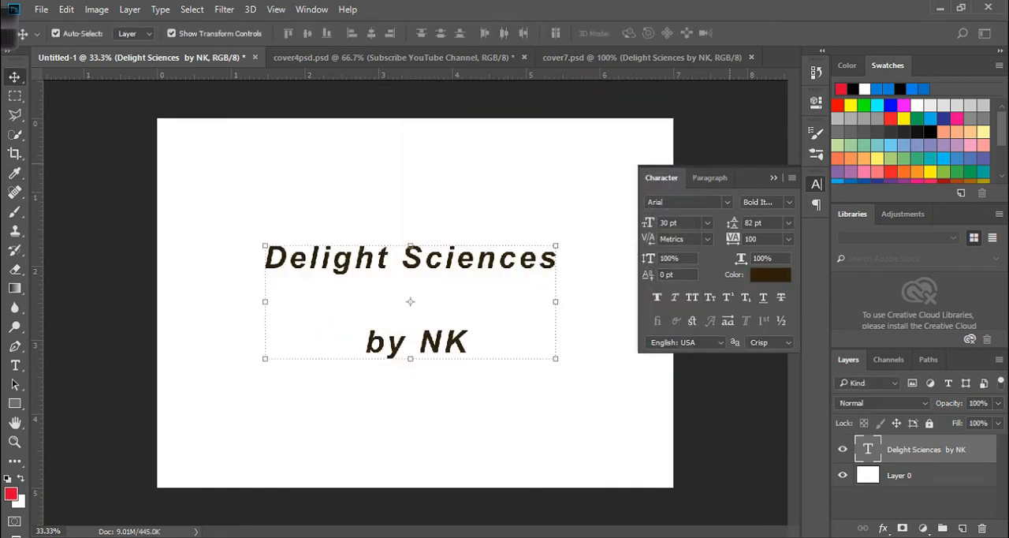
pyautogui.click(773, 177)
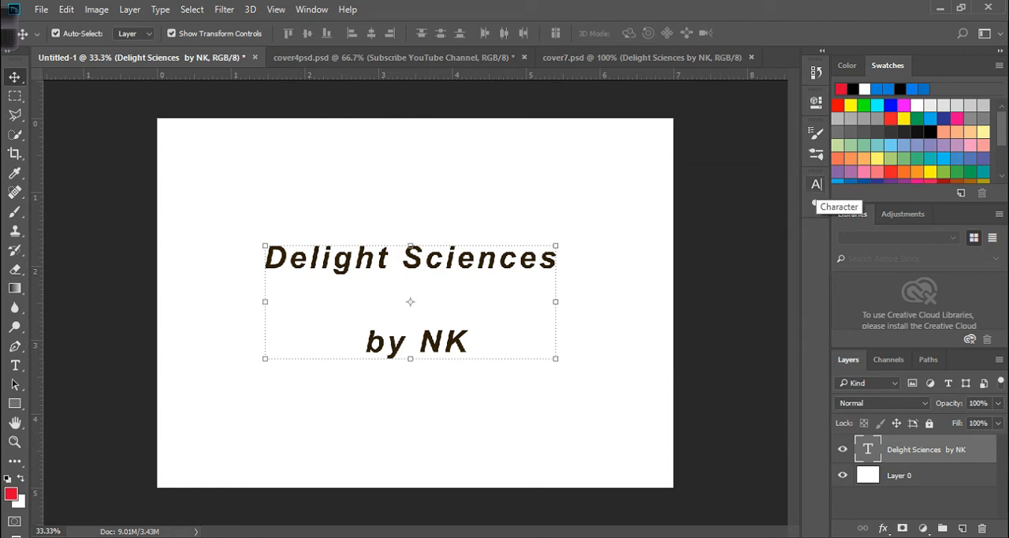
# - Move the text slightly up on the canvas and set its leading to Auto
pyautogui.moveTo(389, 258); pyautogui.dragTo(394, 236)
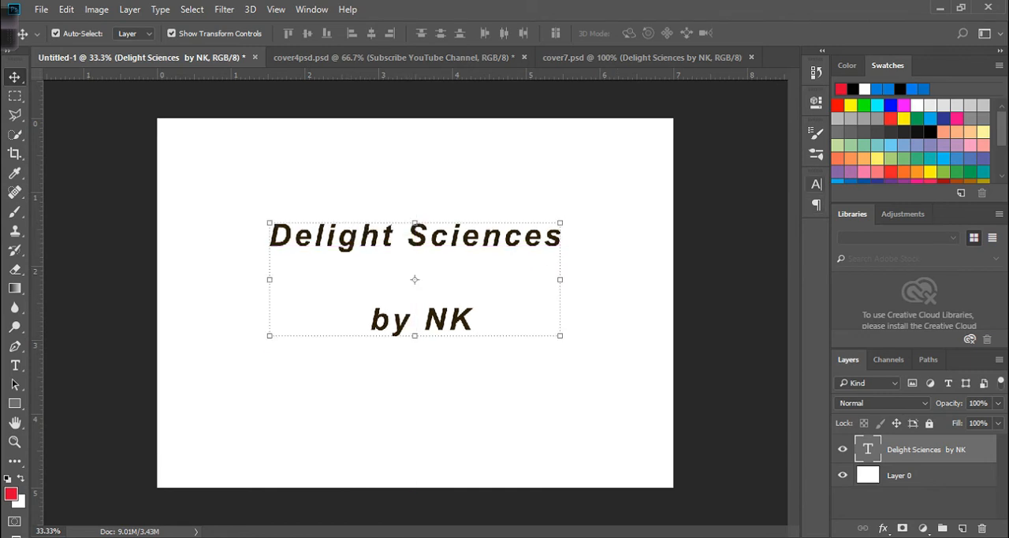
pyautogui.click(816, 183)
pyautogui.click(789, 222)
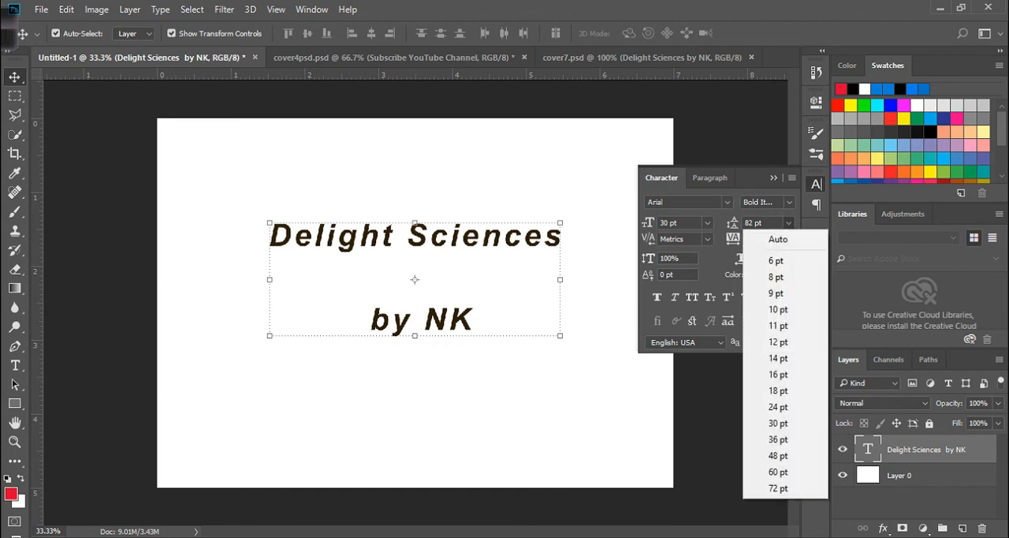
pyautogui.click(775, 232)
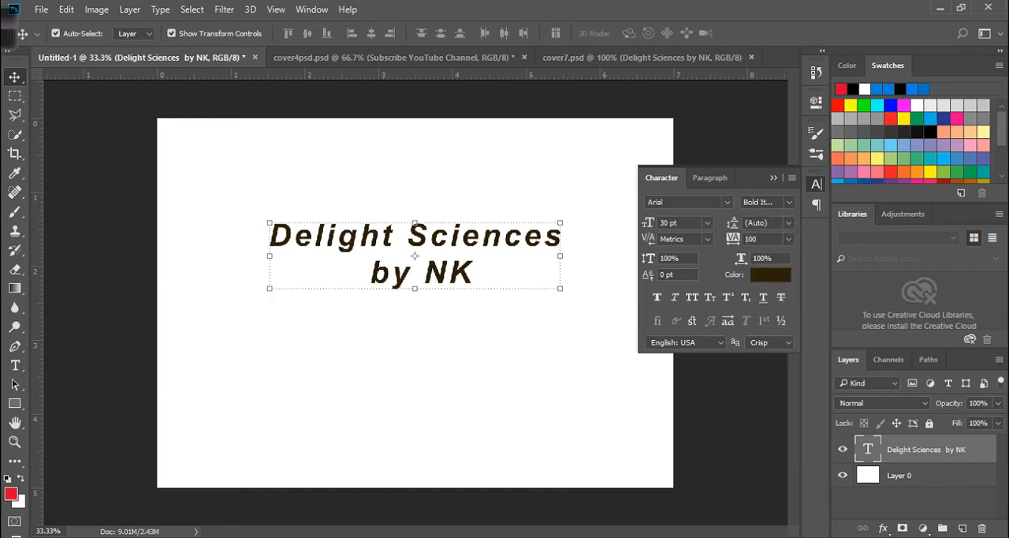
# - Reposition the two-line text in the upper half of the canvas, roughly centred horizontally
pyautogui.moveTo(481, 229); pyautogui.dragTo(470, 197)
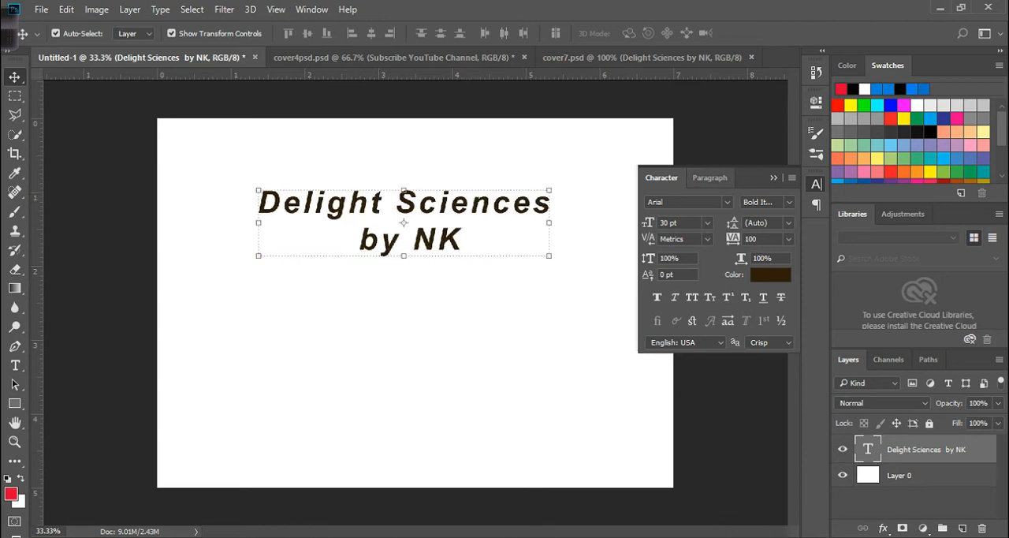
pyautogui.click(773, 178)
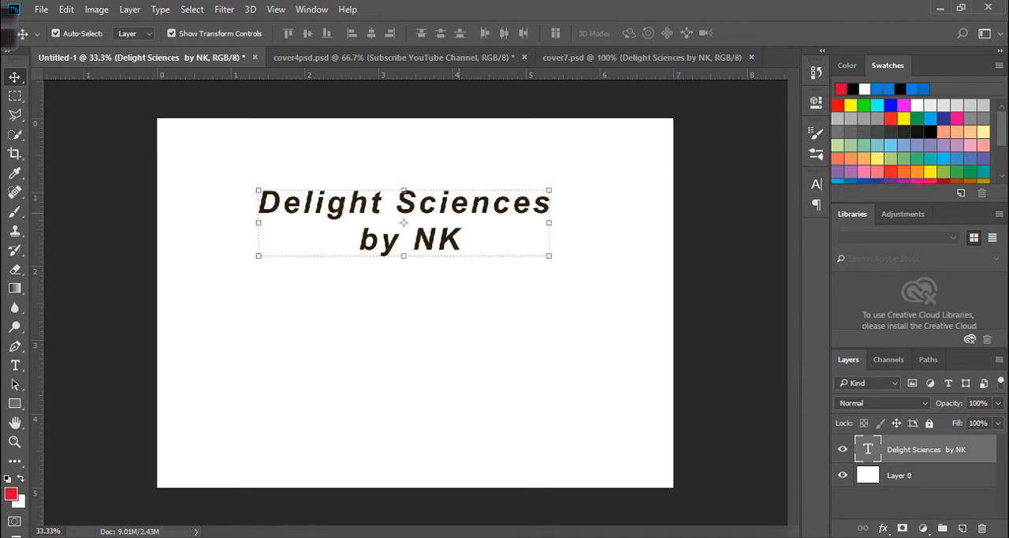
pyautogui.moveTo(460, 209); pyautogui.dragTo(468, 231)
pyautogui.moveTo(473, 193); pyautogui.dragTo(465, 193)
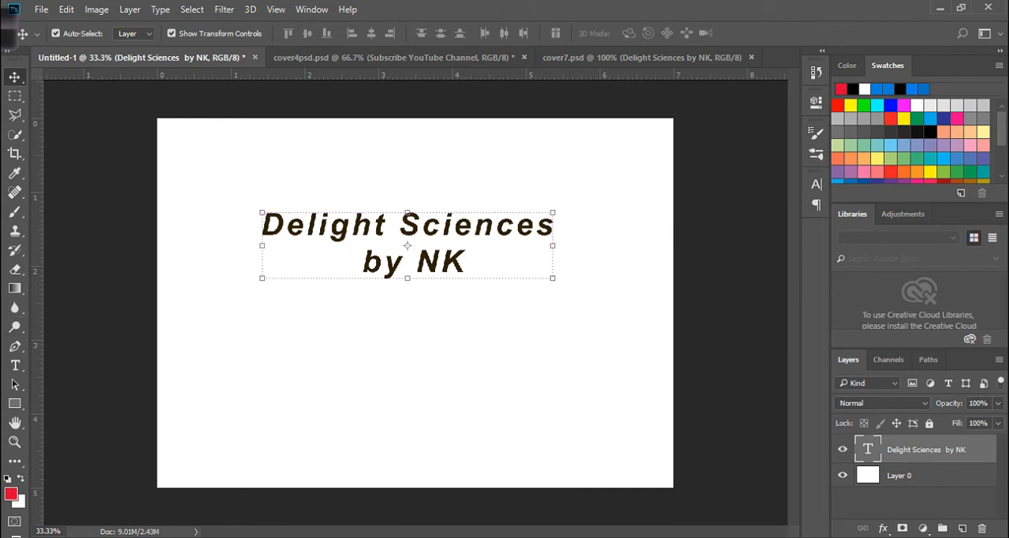
# - Set the initial "D" of "Delight" to 60 pt with the Arial Italic style
pyautogui.click(15, 365)
pyautogui.click(305, 226)
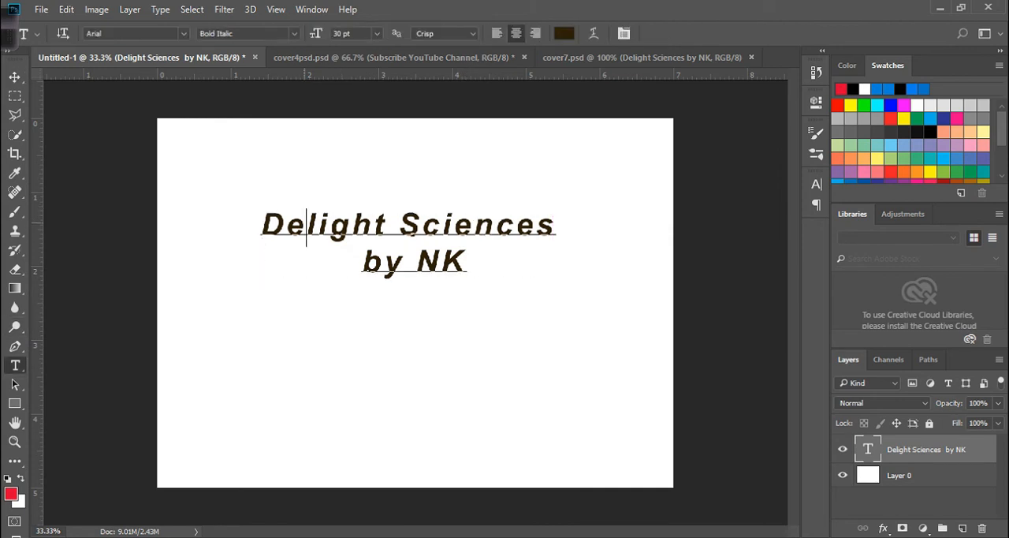
pyautogui.moveTo(291, 222); pyautogui.dragTo(256, 222)
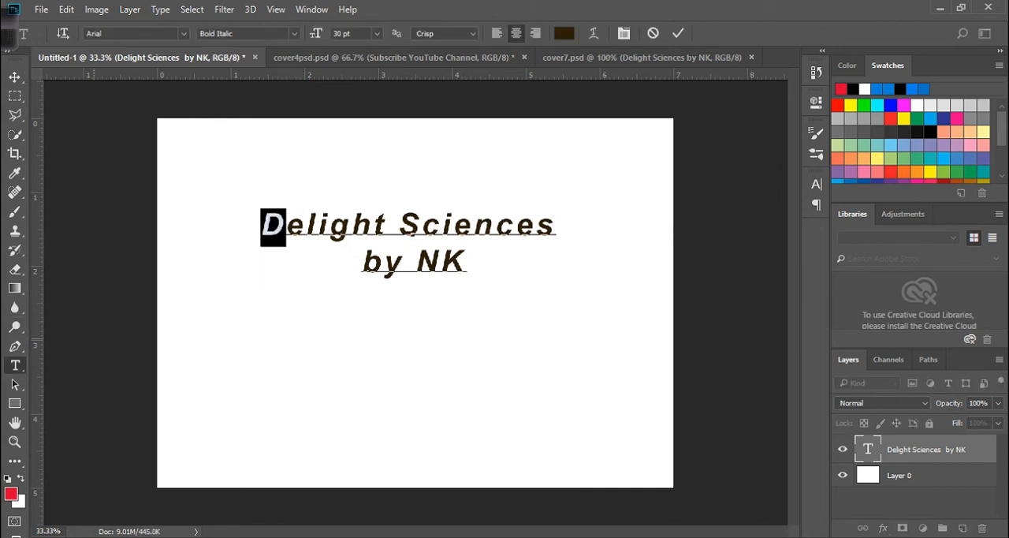
pyautogui.click(376, 33)
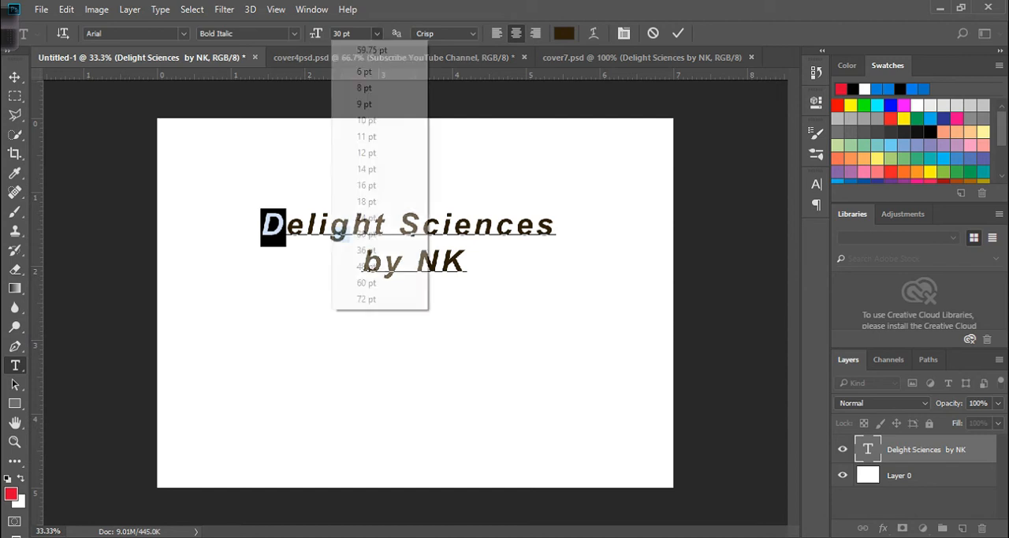
pyautogui.click(378, 282)
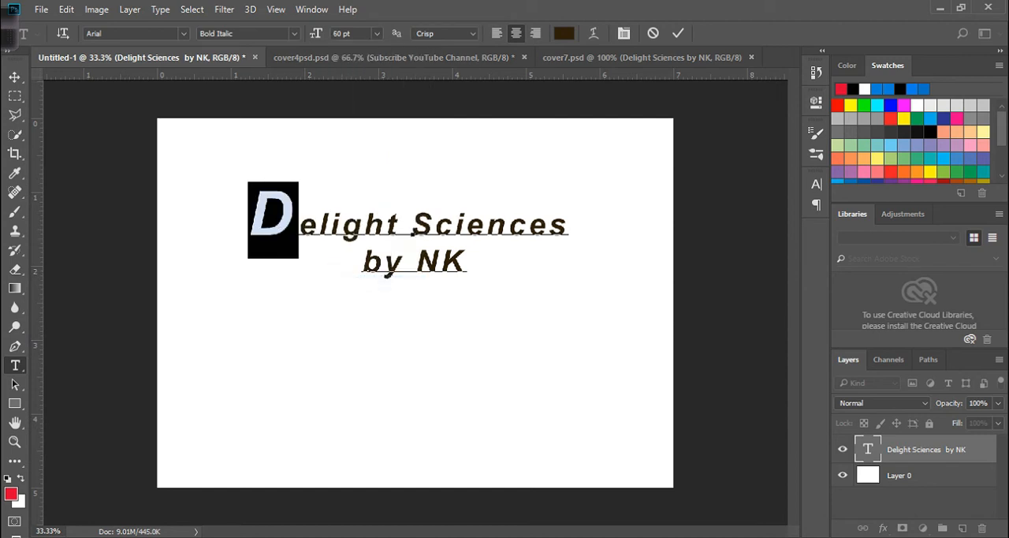
pyautogui.click(294, 33)
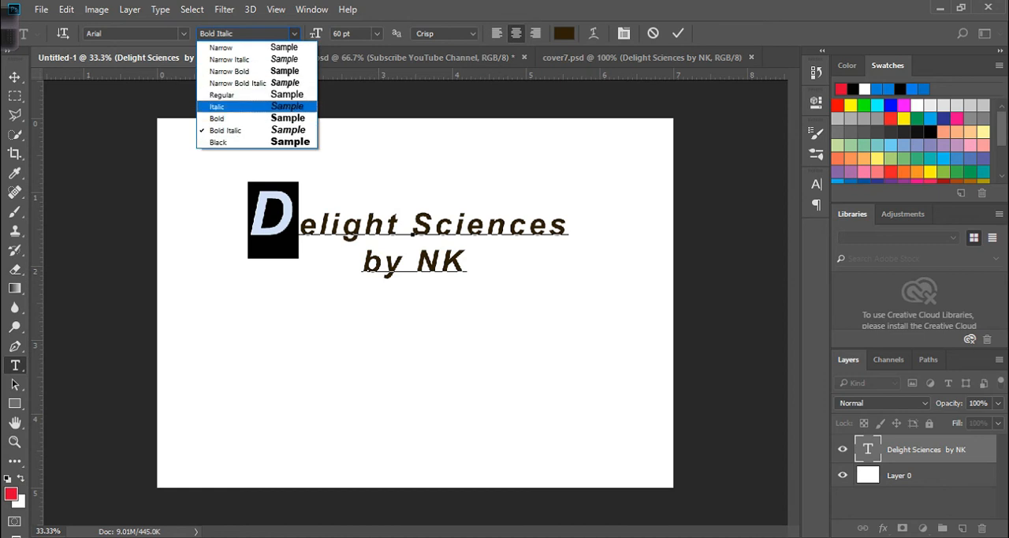
pyautogui.click(225, 101)
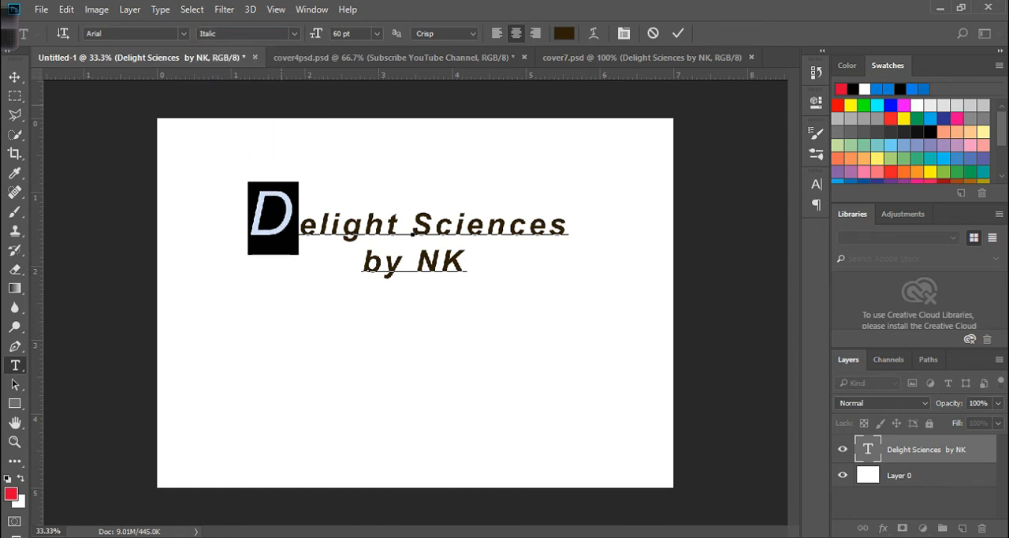
# - Delete the initial "D" from the "Delight Sciences by NK" text and commit the edit
pyautogui.moveTo(300, 208); pyautogui.dragTo(260, 215)
pyautogui.press('BackSpace')
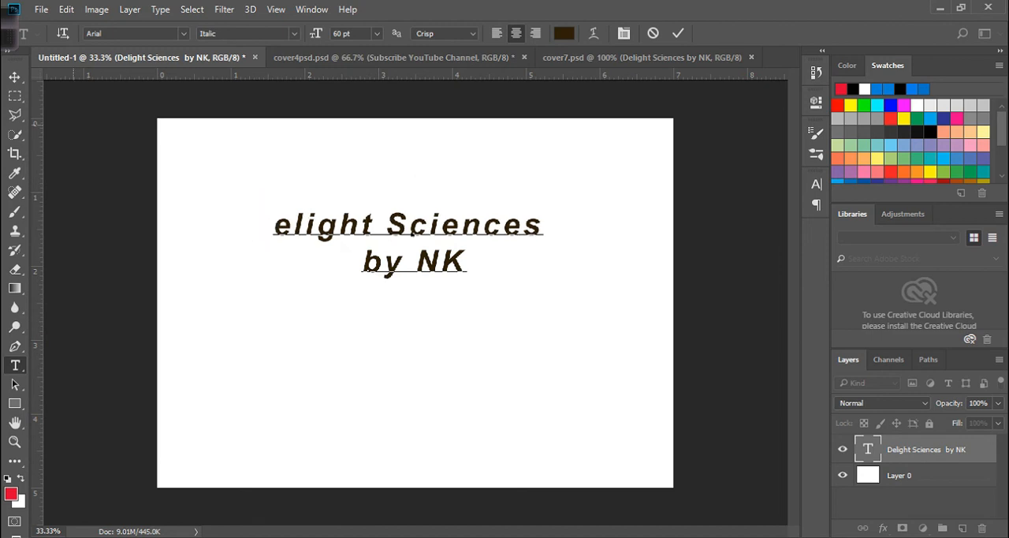
pyautogui.click(14, 77)
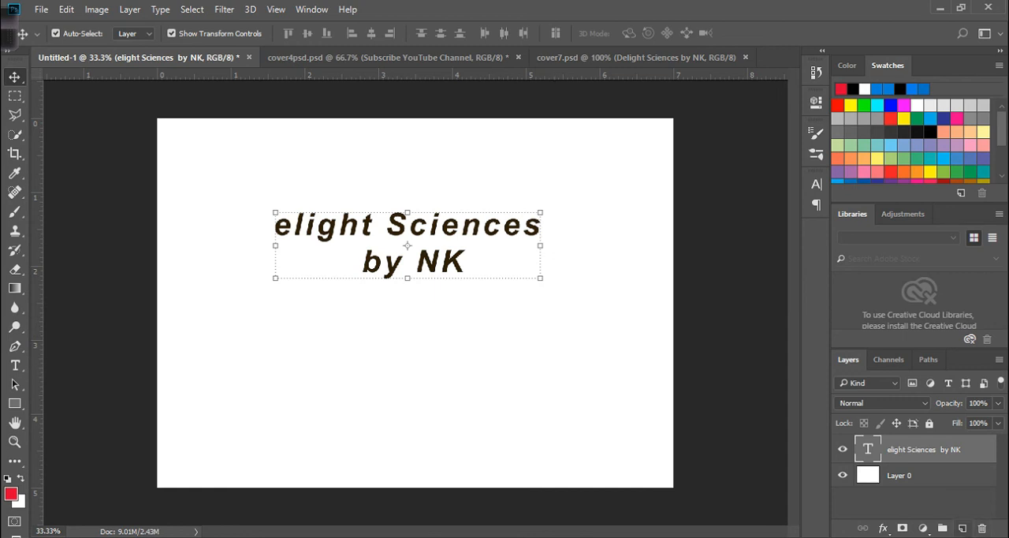
# - Create a separate text layer containing "D", and position it and the remaining text so the letter sits directly before "elight Sciences"
pyautogui.click(962, 527)
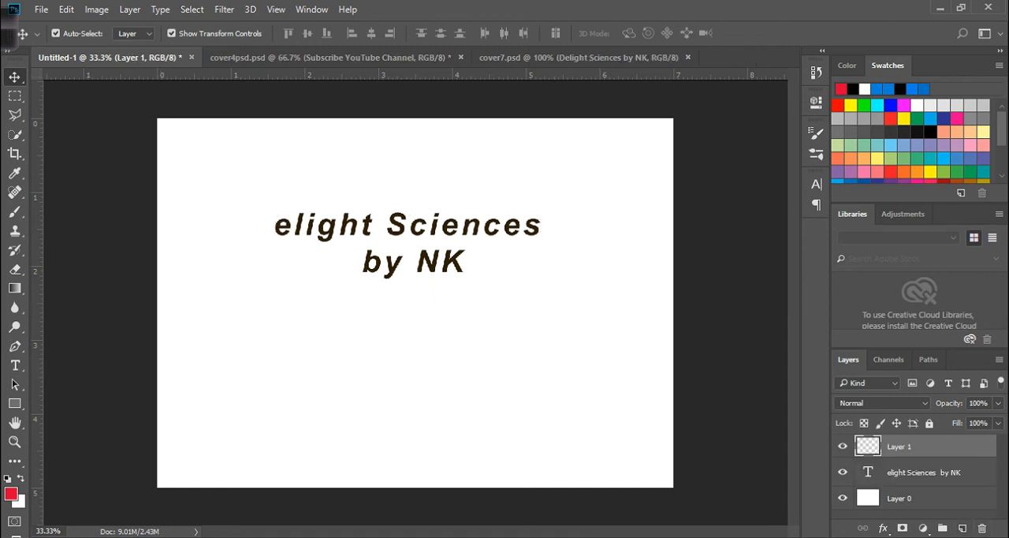
pyautogui.click(14, 365)
pyautogui.click(220, 316)
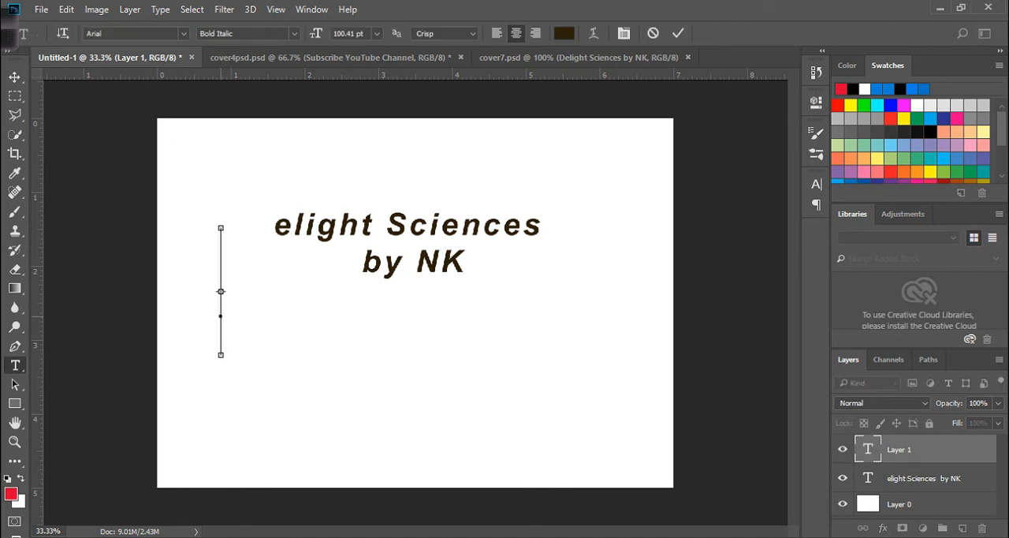
pyautogui.write('D')
pyautogui.click(14, 77)
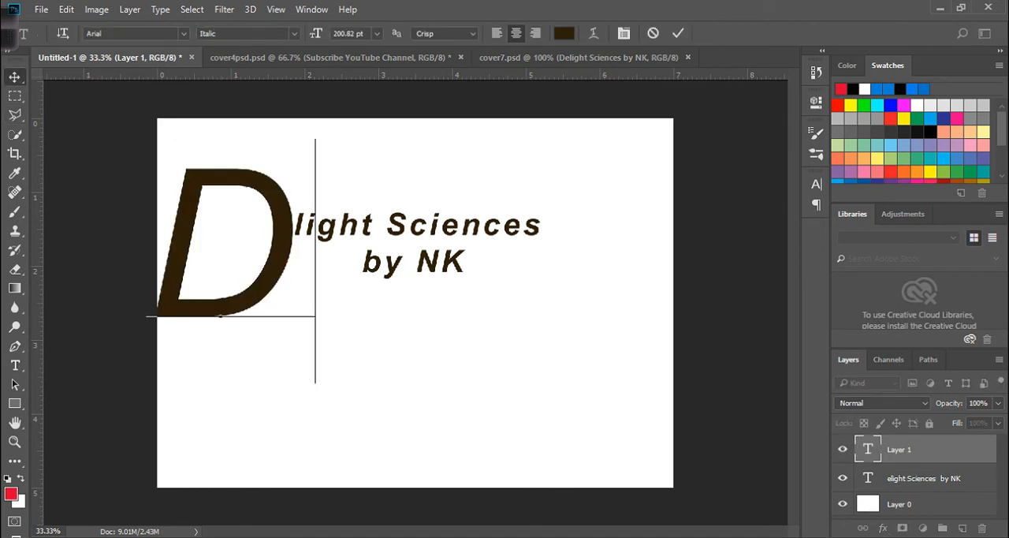
pyautogui.moveTo(366, 222); pyautogui.dragTo(408, 236)
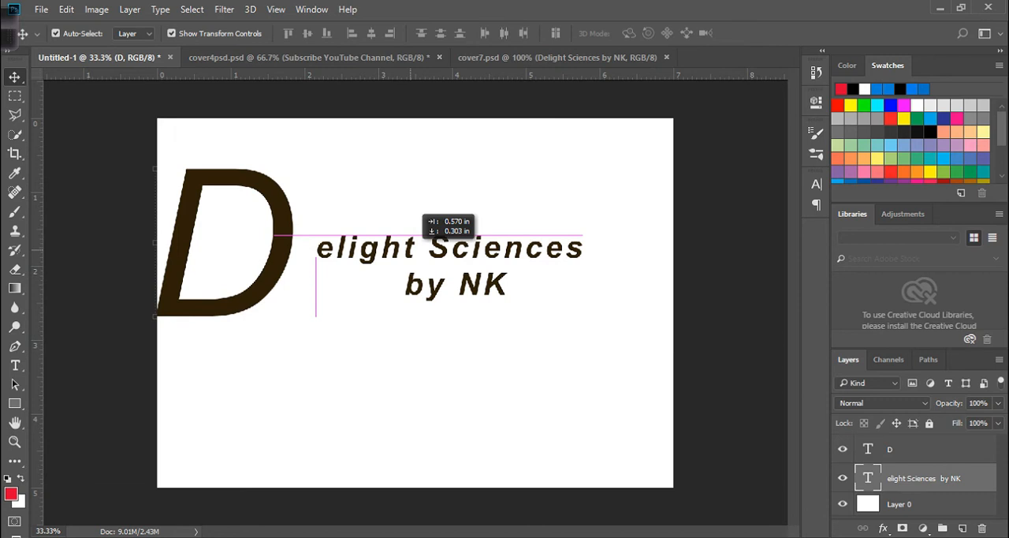
pyautogui.moveTo(288, 229); pyautogui.dragTo(313, 234)
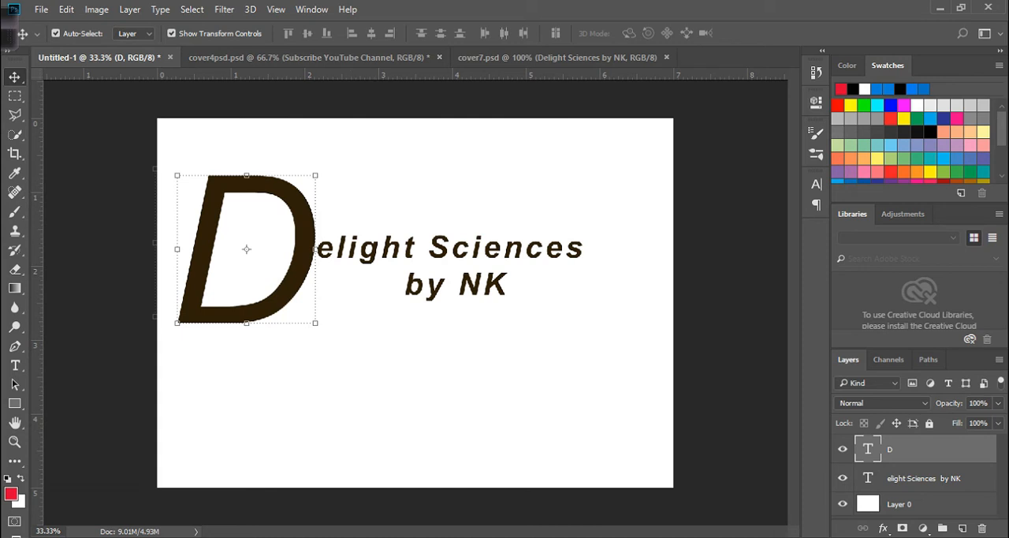
# - Check the font size of the "elight Sciences by NK" layer and set the separate "D" to 30 pt
pyautogui.click(924, 478)
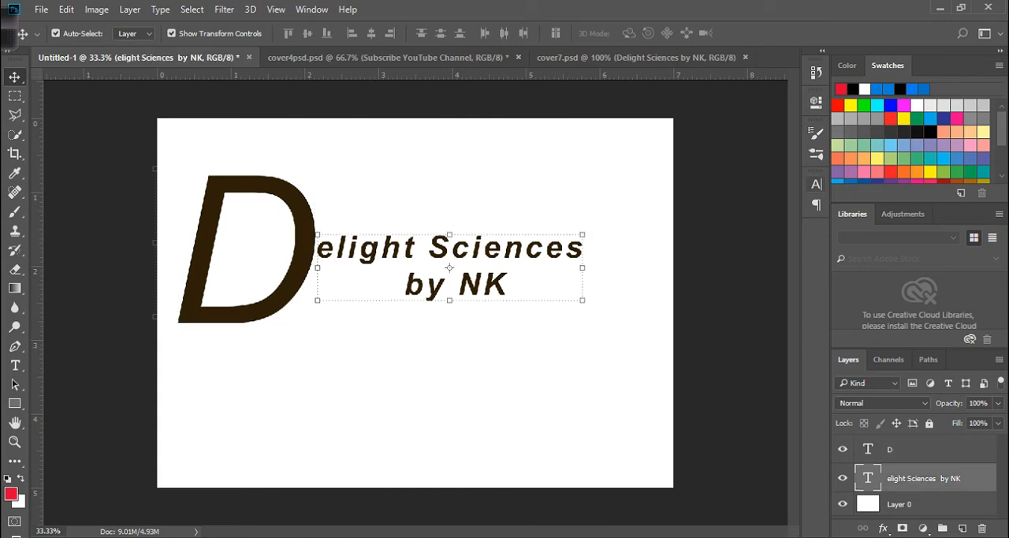
pyautogui.click(816, 183)
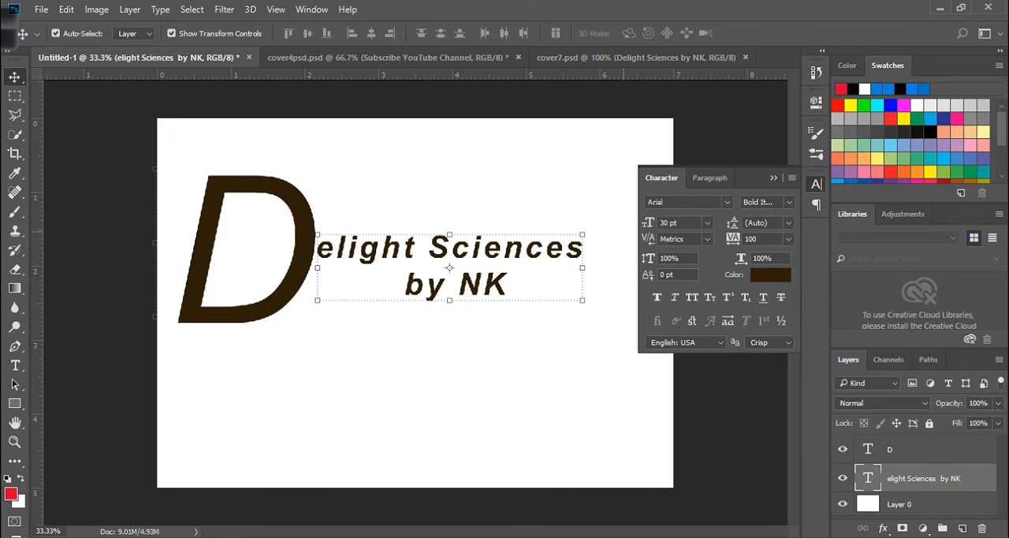
pyautogui.click(246, 249)
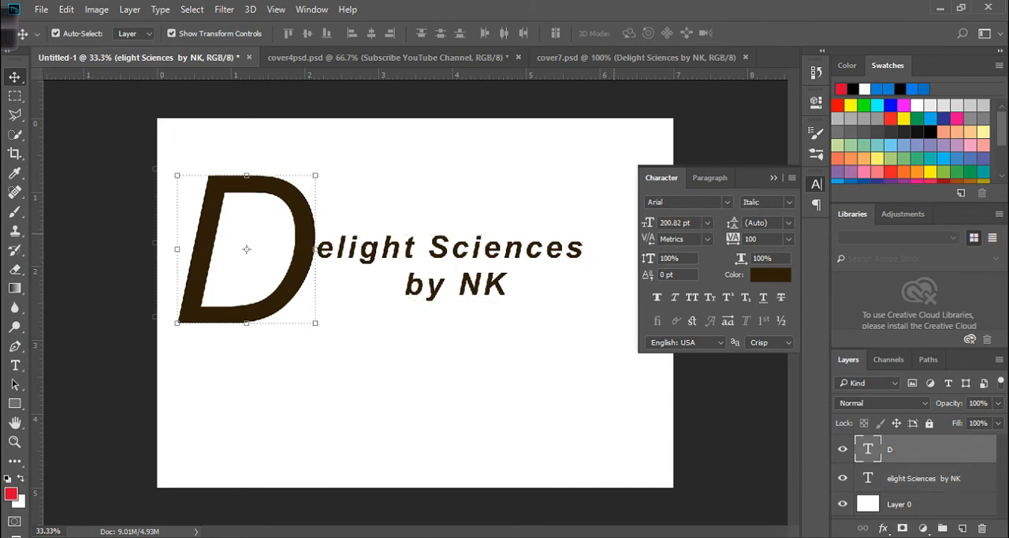
pyautogui.write('30')
pyautogui.press('Return')
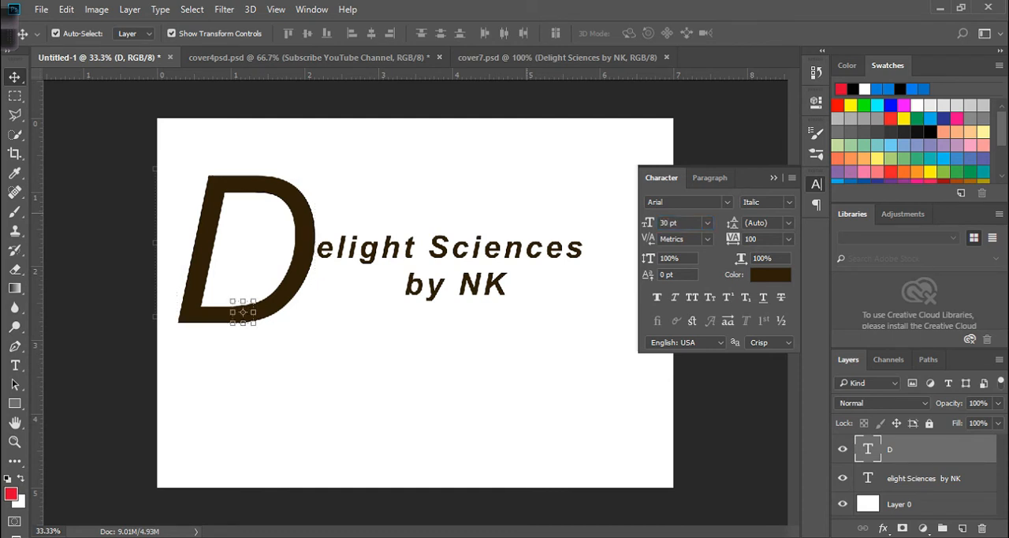
# - Nudge the small "D" up and to the right until it lines up in front of "elight Sciences"
pyautogui.press('Up')
pyautogui.press('Up')
pyautogui.press('Up')
pyautogui.press('Up')
pyautogui.press('Up')
pyautogui.press('Up')
pyautogui.press('Up')
pyautogui.press('Up')
pyautogui.press('Up')
pyautogui.press('Up')
pyautogui.press('Up')
pyautogui.press('Up')
pyautogui.press('Up')
pyautogui.press('Up')
pyautogui.press('Up')
pyautogui.press('Up')
pyautogui.press('Up')
pyautogui.press('Up')
pyautogui.press('Up')
pyautogui.press('Up')
pyautogui.press('Up')
pyautogui.press('Up')
pyautogui.press('Up')
pyautogui.press('Up')
pyautogui.press('Up')
pyautogui.press('Up')
pyautogui.press('Up')
pyautogui.press('Up')
pyautogui.press('Up')
pyautogui.press('Up')
pyautogui.press('Up')
pyautogui.press('Up')
pyautogui.press('Up')
pyautogui.press('Up')
pyautogui.press('Up')
pyautogui.press('Up')
pyautogui.press('Up')
pyautogui.press('Up')
pyautogui.press('Up')
pyautogui.press('Up')
pyautogui.press('Up')
pyautogui.press('Up')
pyautogui.press('Up')
pyautogui.press('Up')
pyautogui.press('Up')
pyautogui.press('Right')
pyautogui.press('Right')
pyautogui.press('Right')
pyautogui.press('Right')
pyautogui.press('Right')
pyautogui.press('Right')
pyautogui.press('Right')
pyautogui.press('Right')
pyautogui.press('Right')
pyautogui.press('Right')
pyautogui.press('Right')
pyautogui.press('Right')
pyautogui.press('Right')
pyautogui.press('Right')
pyautogui.press('Right')
pyautogui.press('Right')
pyautogui.press('Right')
pyautogui.press('Right')
pyautogui.press('Right')
pyautogui.press('Right')
pyautogui.press('Right')
pyautogui.press('Right')
pyautogui.press('Right')
pyautogui.press('Right')
pyautogui.press('Right')
pyautogui.press('Right')
pyautogui.press('Right')
pyautogui.press('Right')
pyautogui.press('Right')
pyautogui.press('Right')
pyautogui.press('Right')
pyautogui.press('Right')
pyautogui.press('Right')
pyautogui.press('Right')
pyautogui.press('Right')
pyautogui.press('Right')
pyautogui.press('Right')
pyautogui.press('Right')
pyautogui.press('Right')
pyautogui.press('Right')
pyautogui.press('Up')
pyautogui.press('Up')
pyautogui.press('Up')
pyautogui.press('Up')
pyautogui.press('Up')
pyautogui.press('Up')
pyautogui.press('Up')
pyautogui.press('Up')
pyautogui.press('Up')
pyautogui.press('Right')
pyautogui.press('Right')
pyautogui.press('Right')
pyautogui.press('Right')
pyautogui.press('Right')
pyautogui.press('Right')
pyautogui.press('Right')
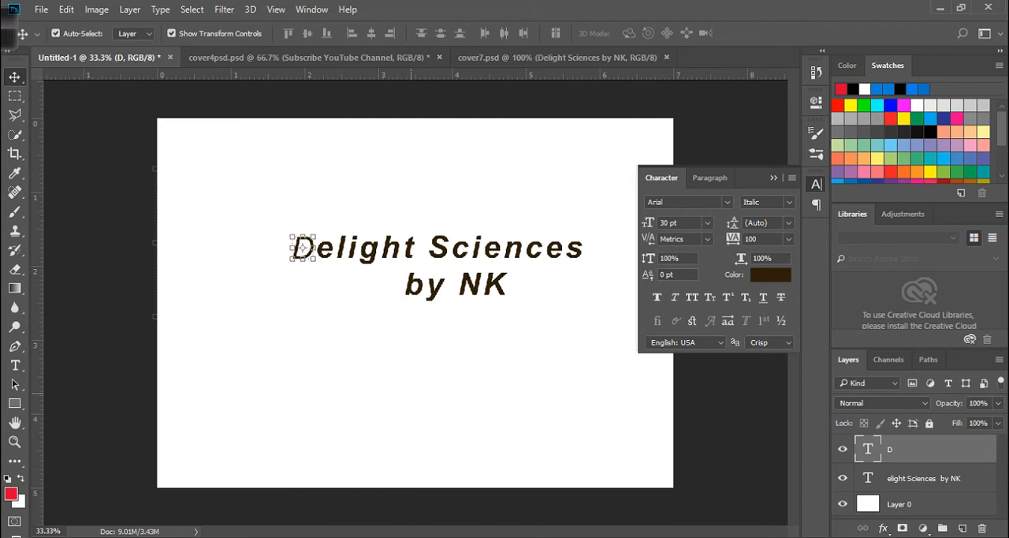
# - Change the text colour of the "D" to teal and collapse the character settings
pyautogui.click(770, 274)
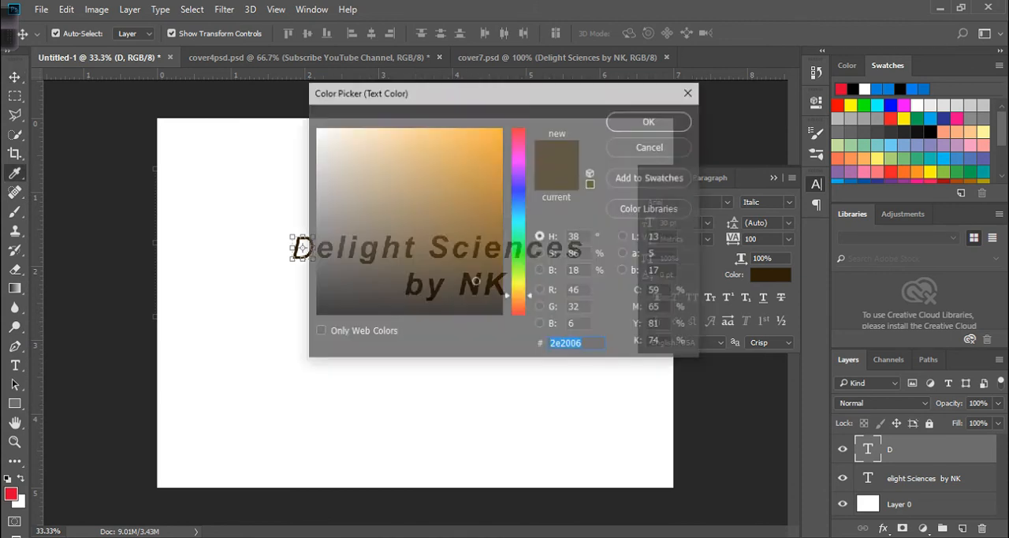
pyautogui.write('01977c')
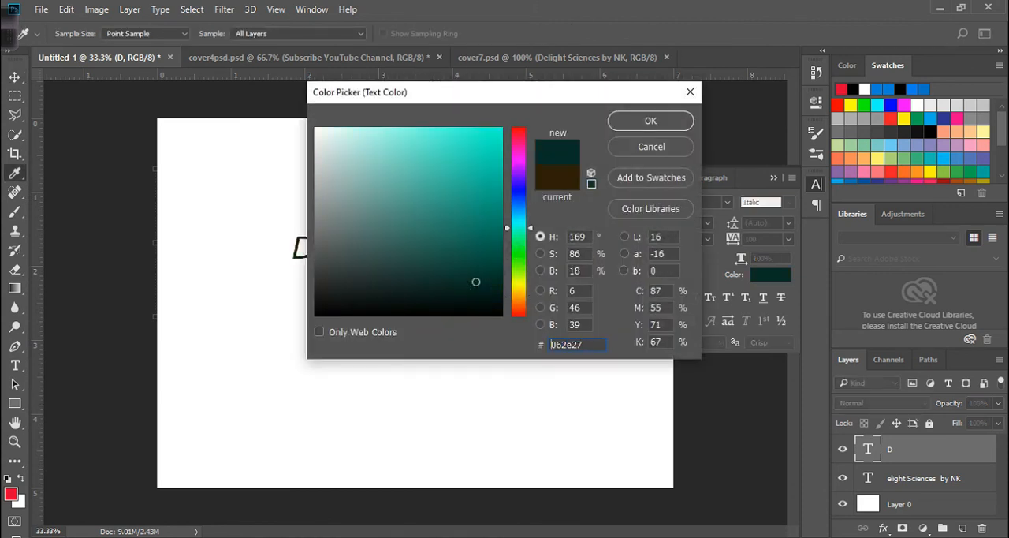
pyautogui.press('Return')
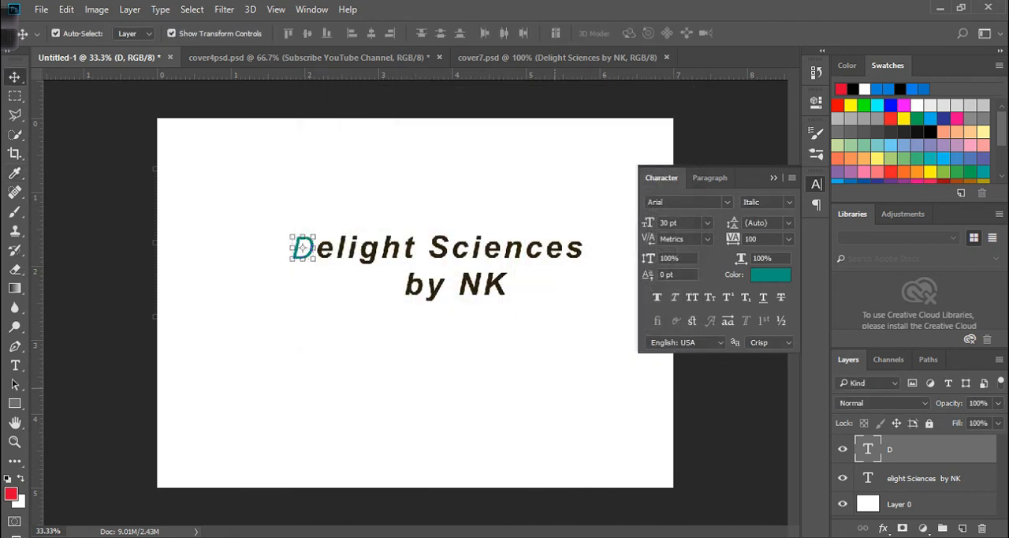
pyautogui.click(773, 177)
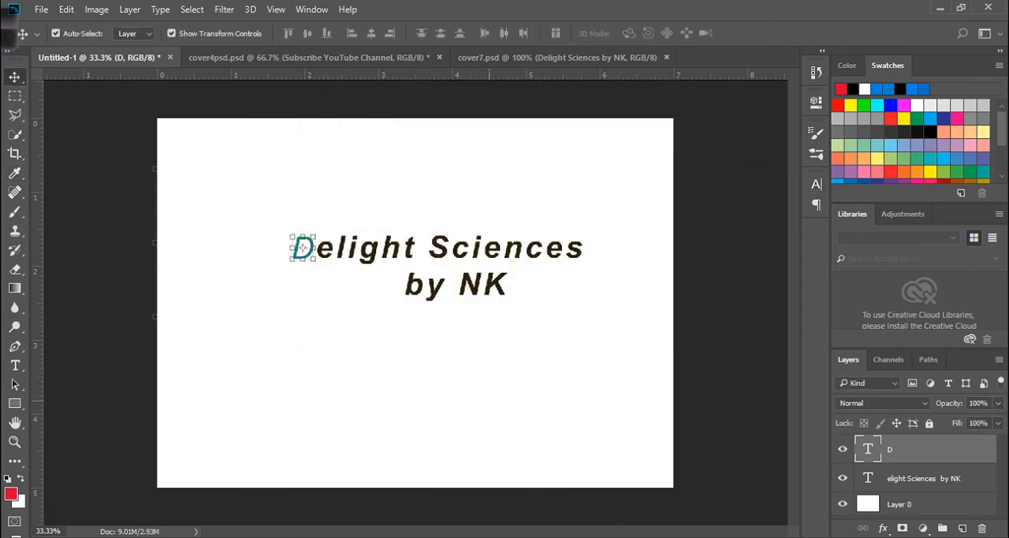
# - Nudge the teal "D" slightly up and right to refine its alignment with the rest of the word
pyautogui.click(457, 331)
pyautogui.click(303, 247)
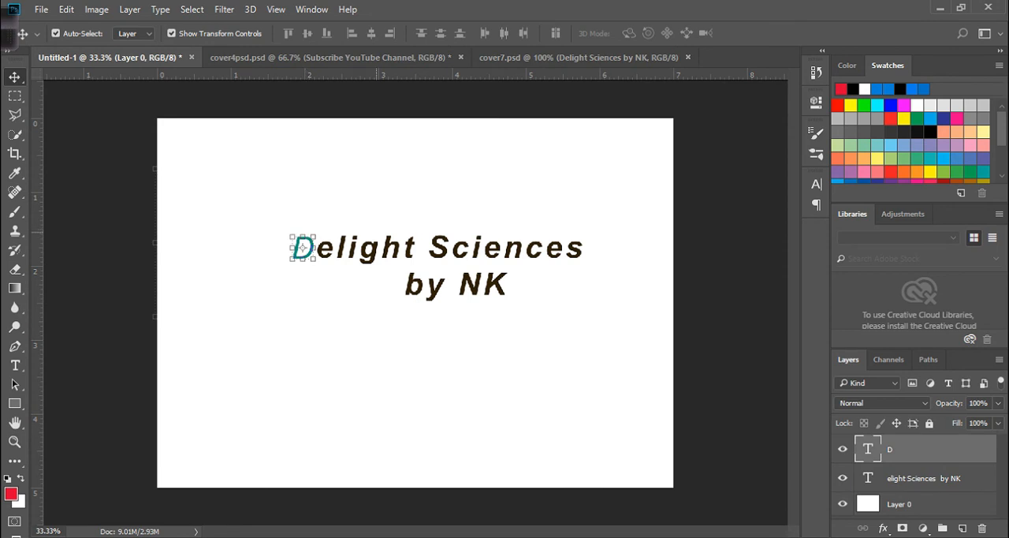
pyautogui.press('Up')
pyautogui.press('Up')
pyautogui.press('Up')
pyautogui.press('Up')
pyautogui.press('Up')
pyautogui.press('Up')
pyautogui.press('Right')
pyautogui.press('Right')
pyautogui.press('Right')
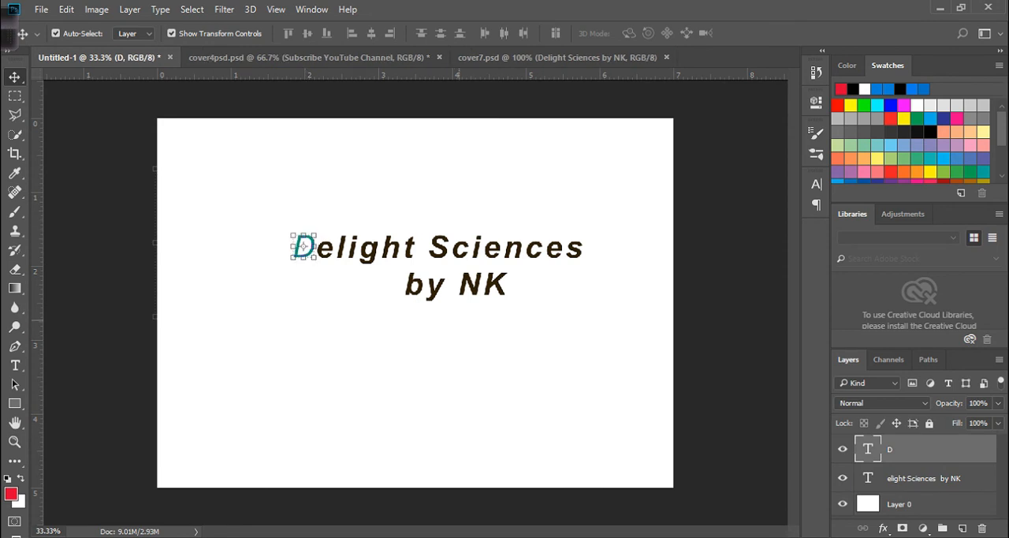
pyautogui.click(304, 320)
# - Recolour only the letters "NK" in the second line to golden orange bc8421 and commit the text edit
pyautogui.press('t')
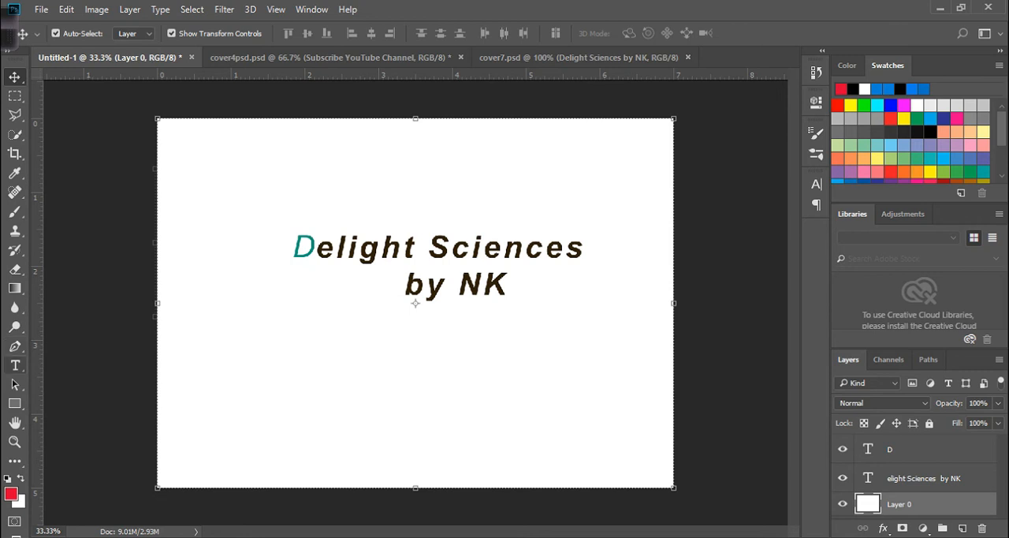
pyautogui.click(457, 285)
pyautogui.moveTo(508, 286); pyautogui.dragTo(464, 285)
pyautogui.click(564, 33)
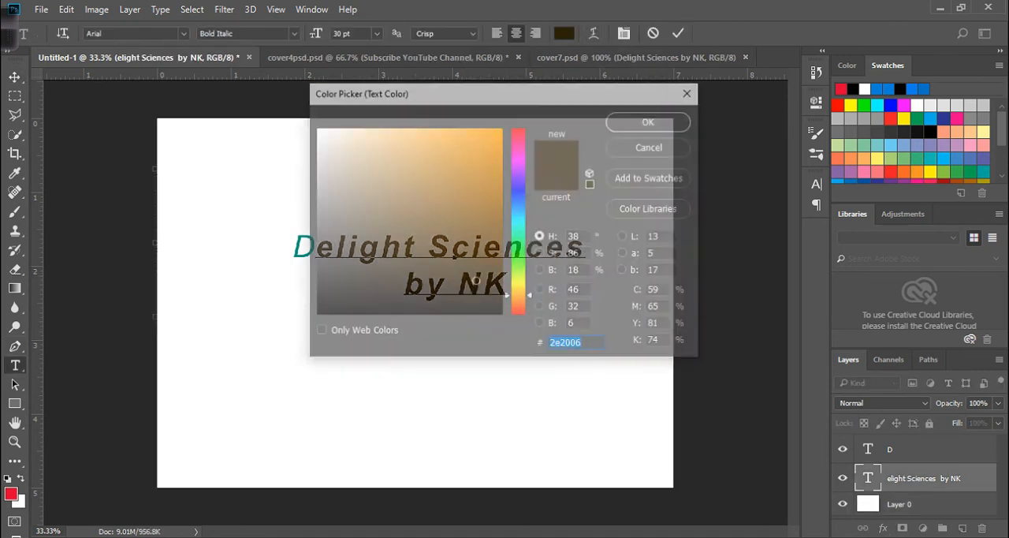
pyautogui.click(469, 177)
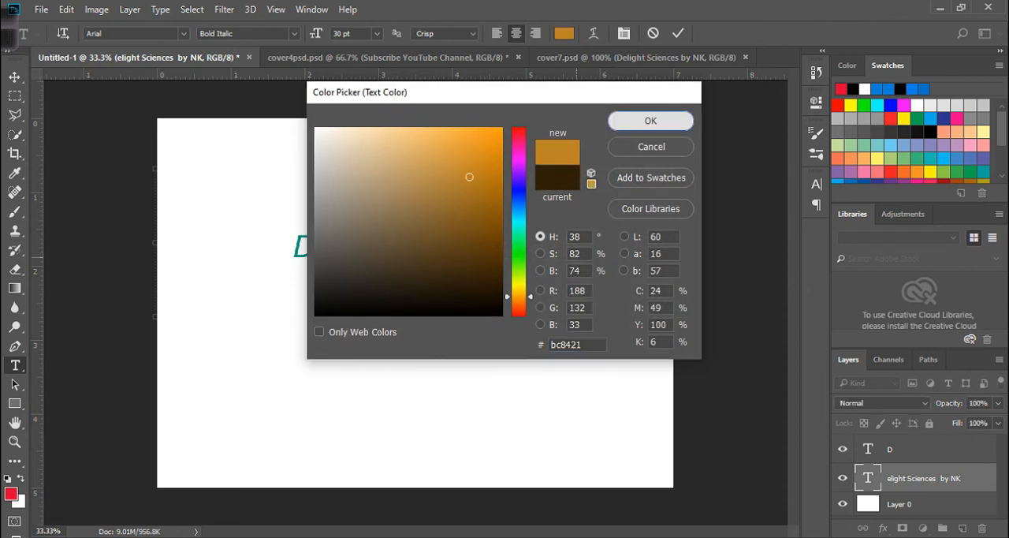
pyautogui.click(650, 120)
pyautogui.click(678, 33)
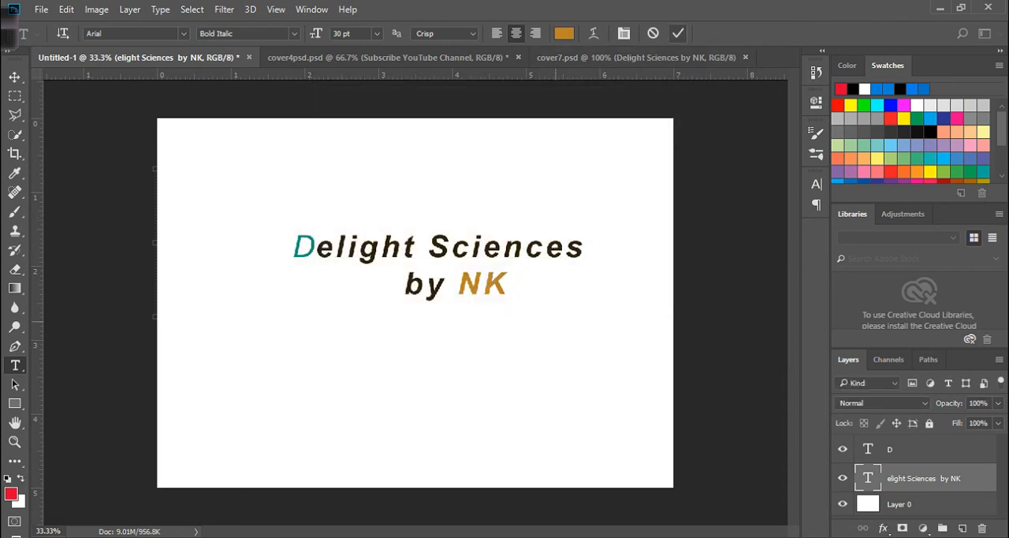
pyautogui.click(15, 77)
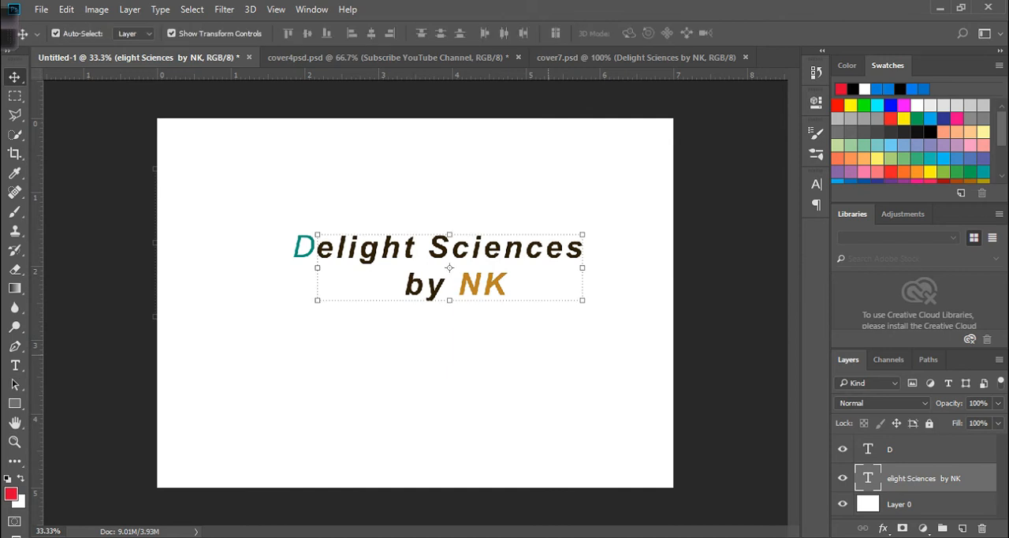
pyautogui.click(548, 356)
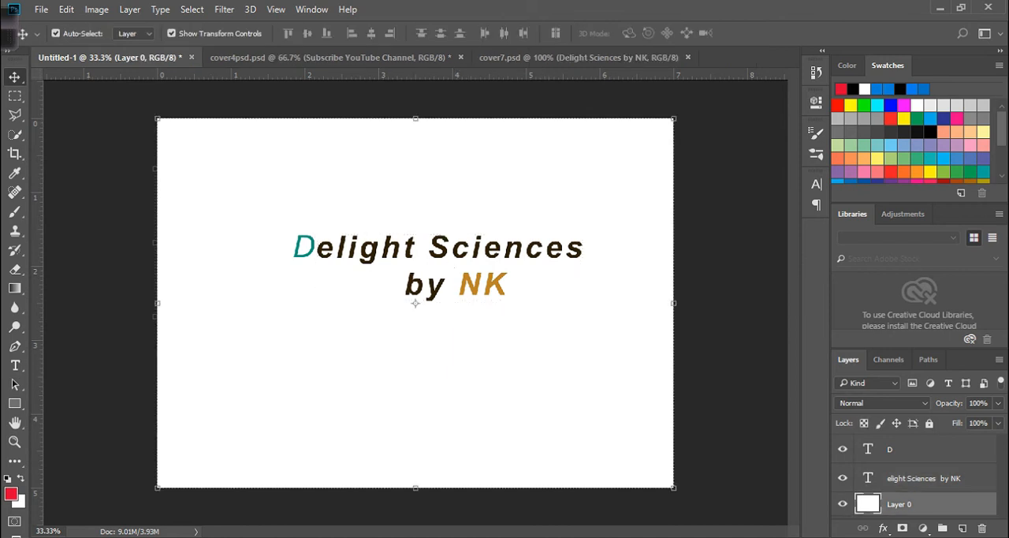
# - Move the "D" and "elight Sciences by NK" layers together up and left on the canvas, and group them
pyautogui.click(439, 249)
pyautogui.click(303, 247)
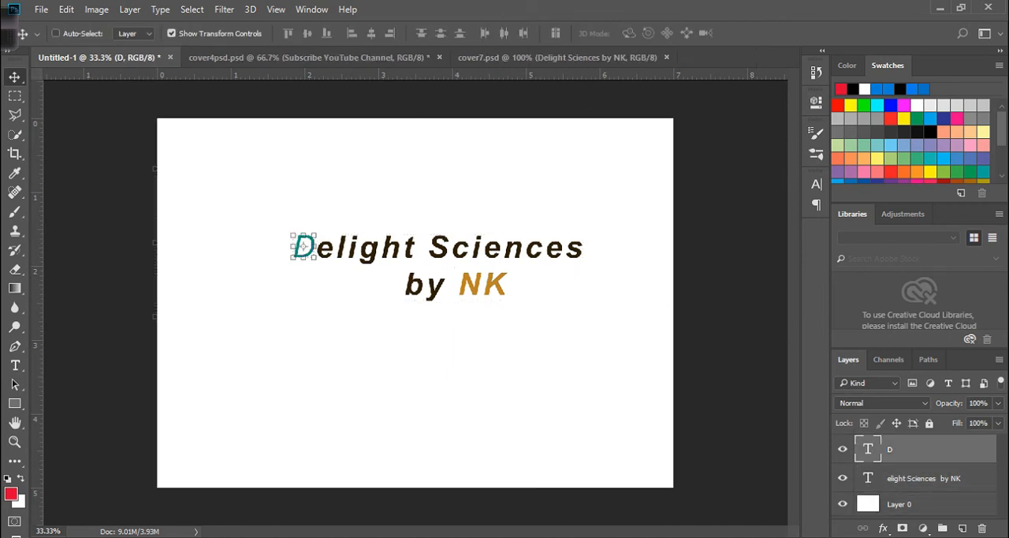
pyautogui.keyDown('ctrl'); pyautogui.click(924, 478); pyautogui.keyUp('ctrl')
pyautogui.moveTo(516, 225); pyautogui.dragTo(482, 204)
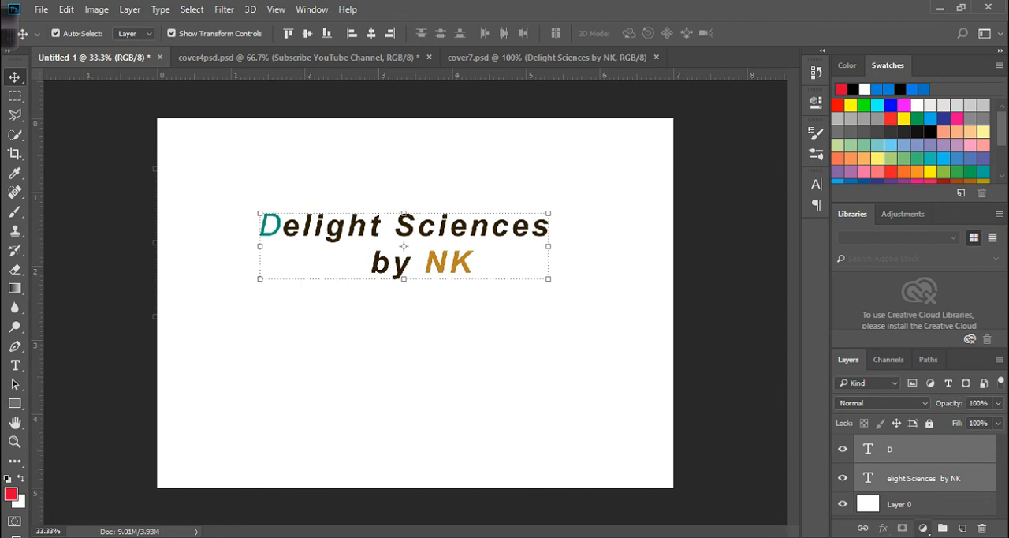
pyautogui.hotkey('ctrl', 'g')
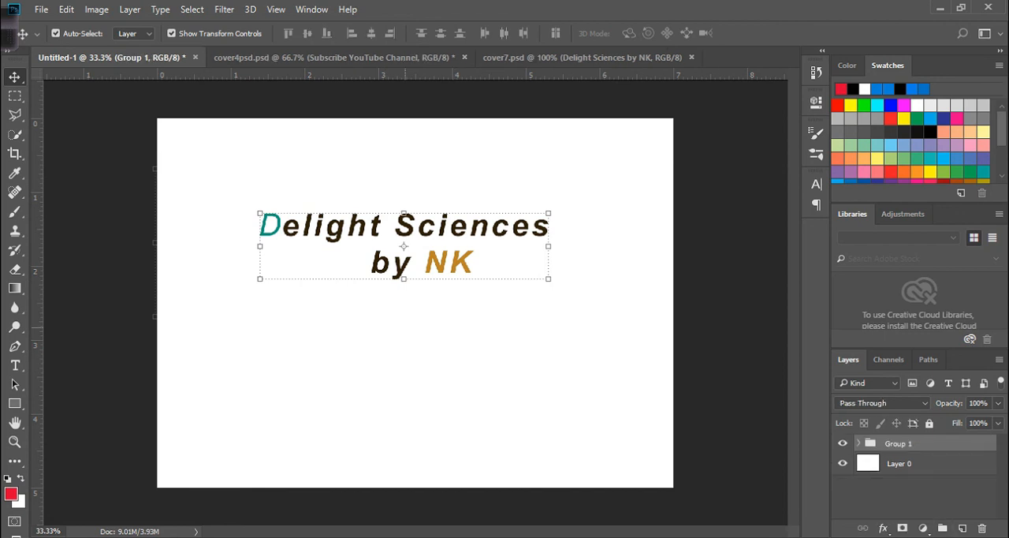
# - Try moving the "elight Sciences by NK" text inside the group downwards, and undo the move
pyautogui.click(470, 343)
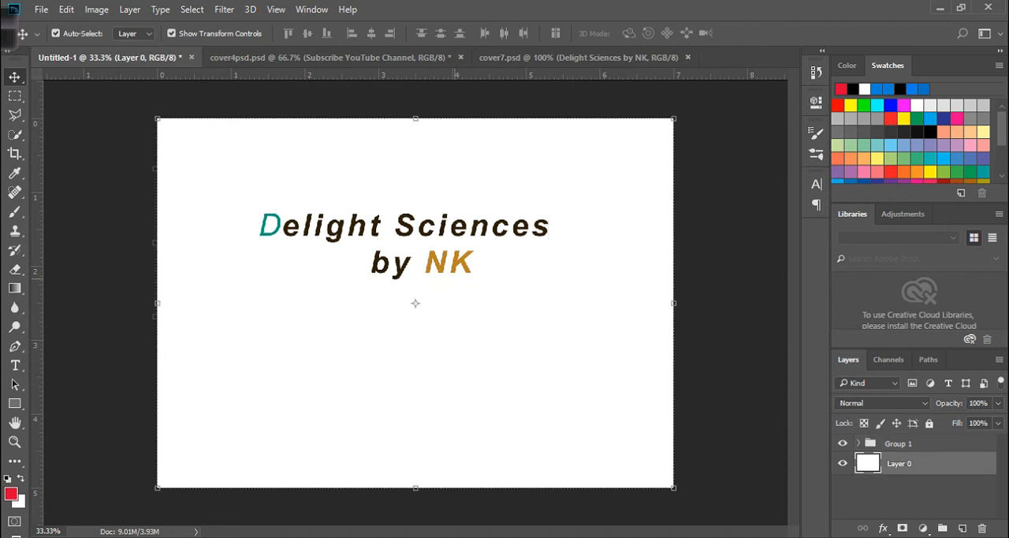
pyautogui.moveTo(457, 227); pyautogui.dragTo(459, 252)
pyautogui.hotkey('ctrl', 'z')
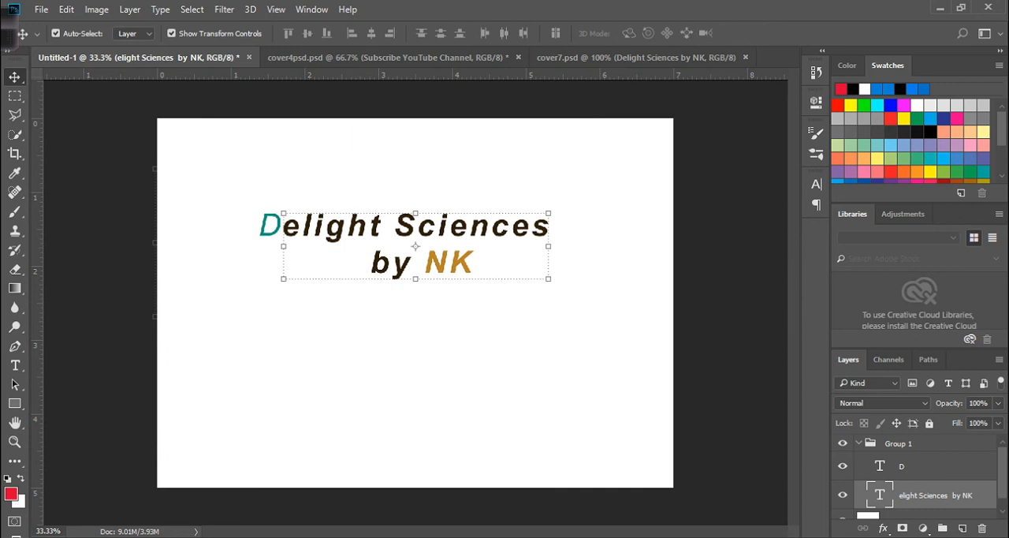
# - Set the Move tool's auto-select to Group and move the whole text group slightly right and down
pyautogui.click(898, 443)
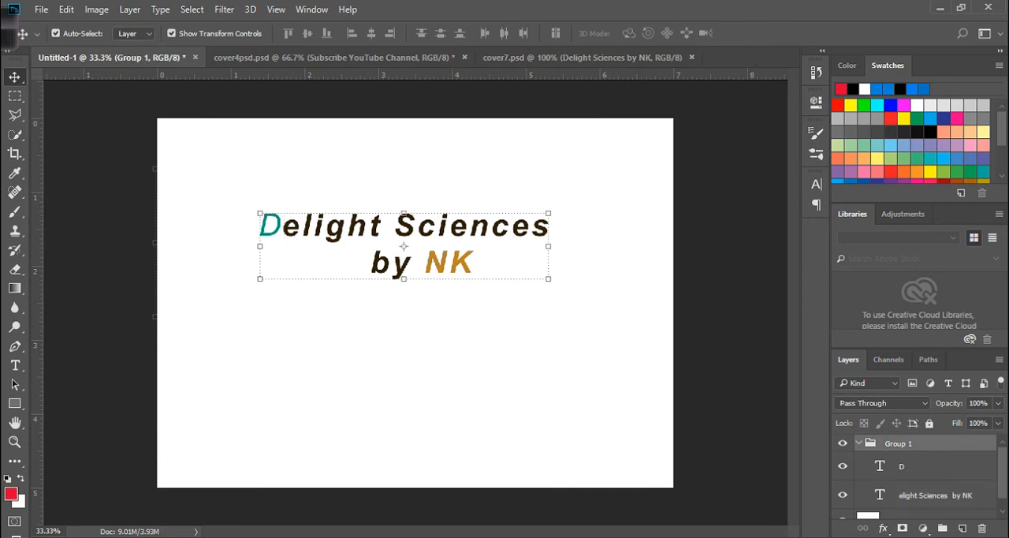
pyautogui.click(130, 34)
pyautogui.click(129, 47)
pyautogui.moveTo(340, 217)
pyautogui.mouseDown()
pyautogui.moveTo(339, 249)
pyautogui.moveTo(343, 197)
pyautogui.moveTo(334, 253)
pyautogui.moveTo(340, 185)
pyautogui.moveTo(336, 200)
pyautogui.moveTo(352, 199)
pyautogui.moveTo(341, 208)
pyautogui.moveTo(344, 230)
pyautogui.mouseUp()
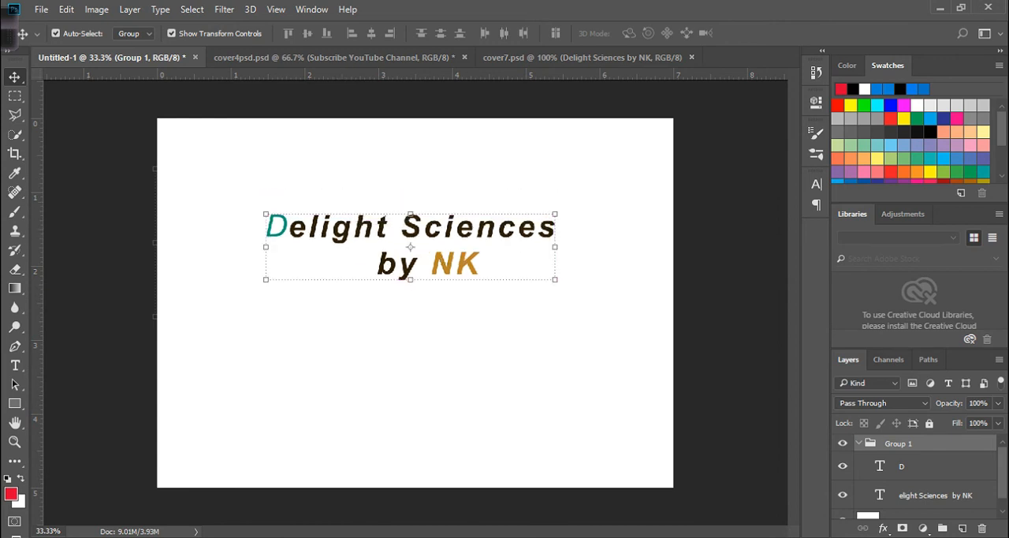
# - Collapse Group 1 and rename the white Layer 0 to bg
pyautogui.scroll(-2, 918, 477)
pyautogui.scroll(1, 919, 477)
pyautogui.click(858, 443)
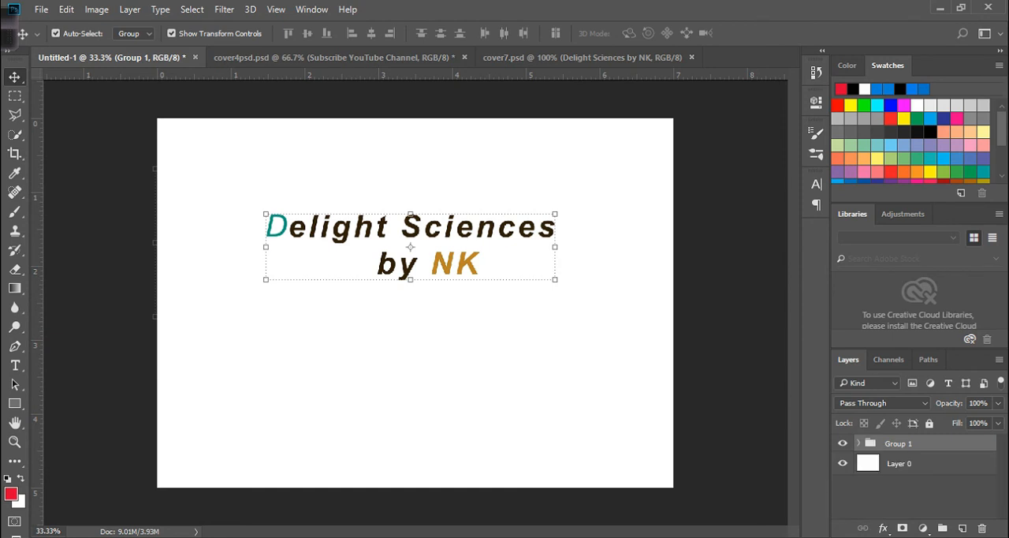
pyautogui.click(900, 464)
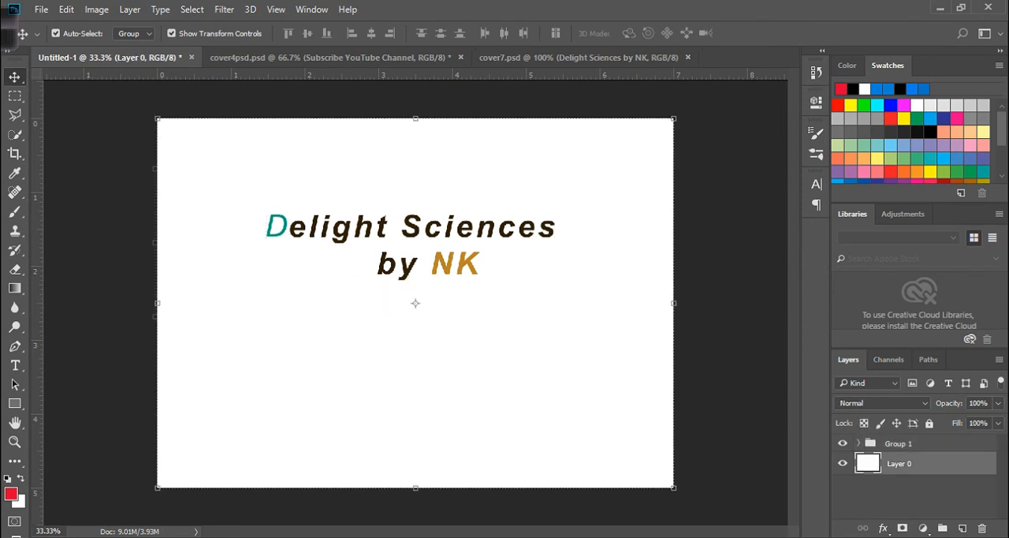
pyautogui.doubleClick(900, 464)
pyautogui.write('bg')
pyautogui.press('Return')
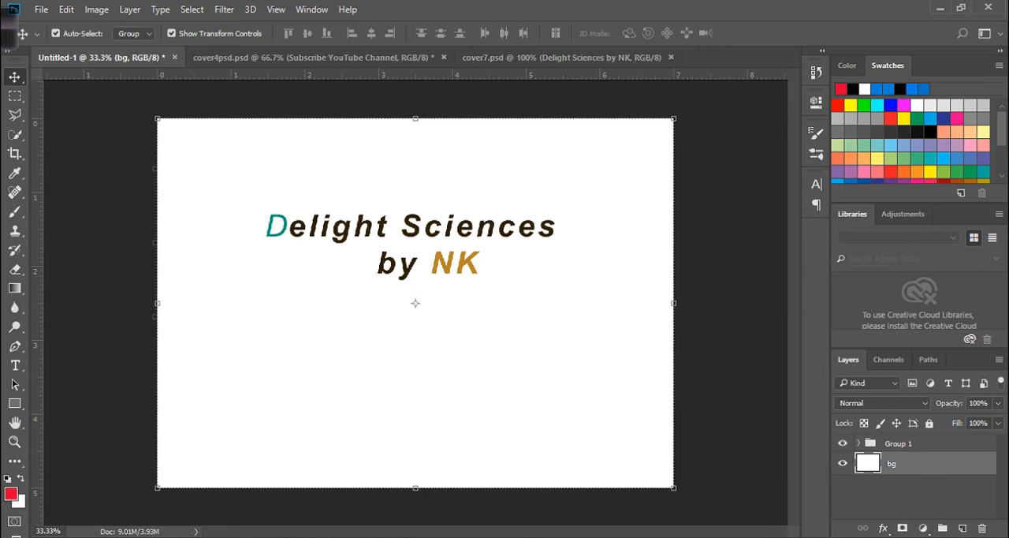
pyautogui.doubleClick(939, 463)
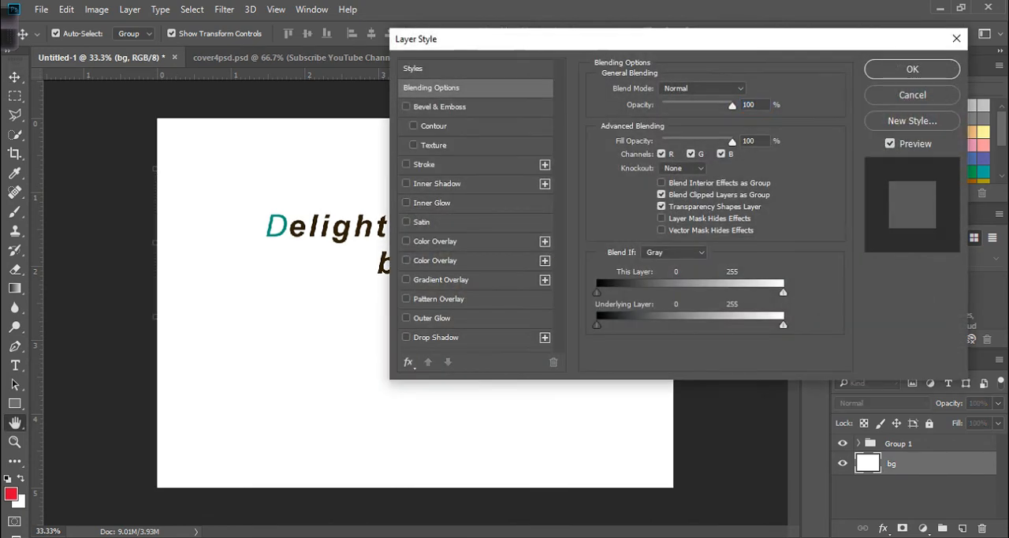
pyautogui.click(956, 38)
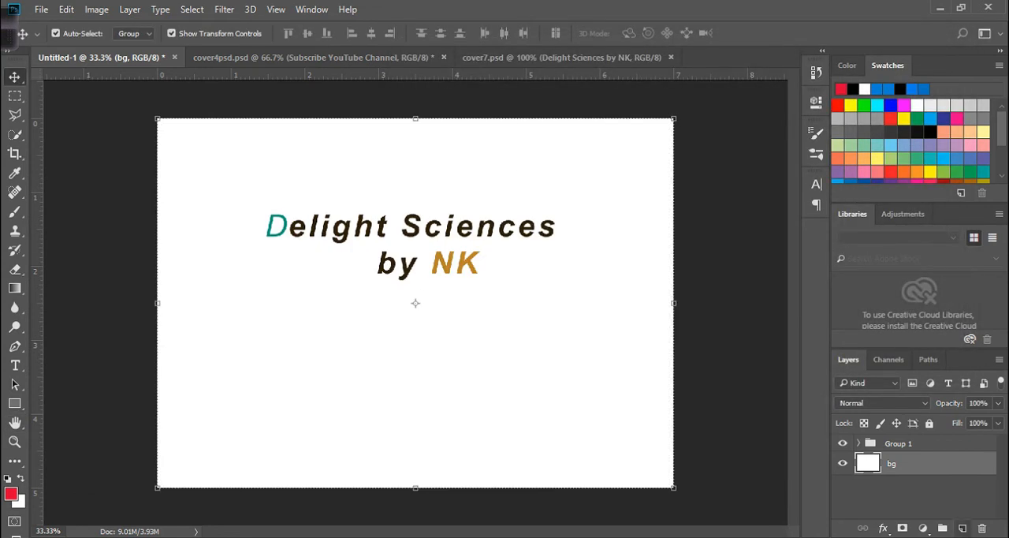
# - Add a new layer above bg with bg hidden, and move the text group down the canvas
pyautogui.click(962, 527)
pyautogui.click(843, 486)
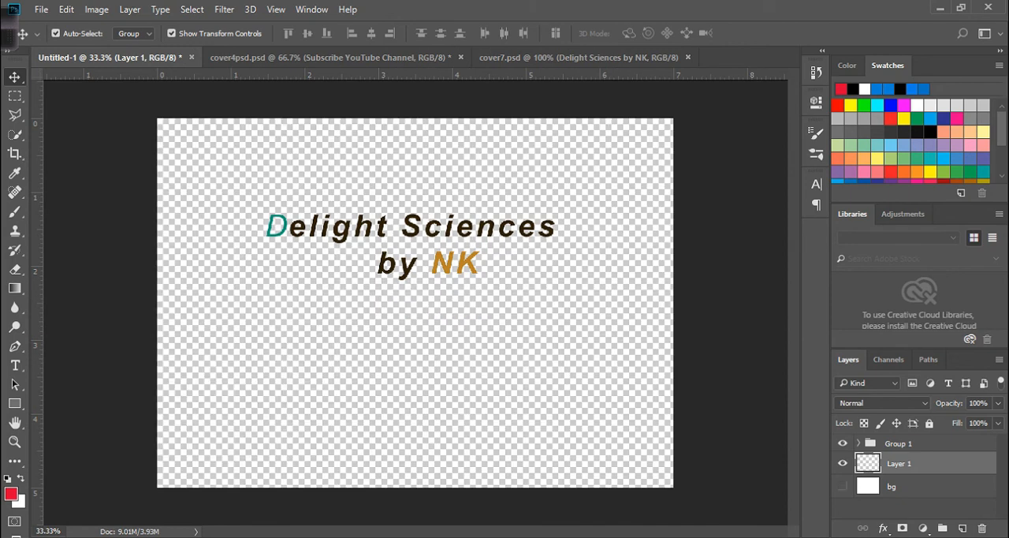
pyautogui.moveTo(367, 229); pyautogui.dragTo(367, 254)
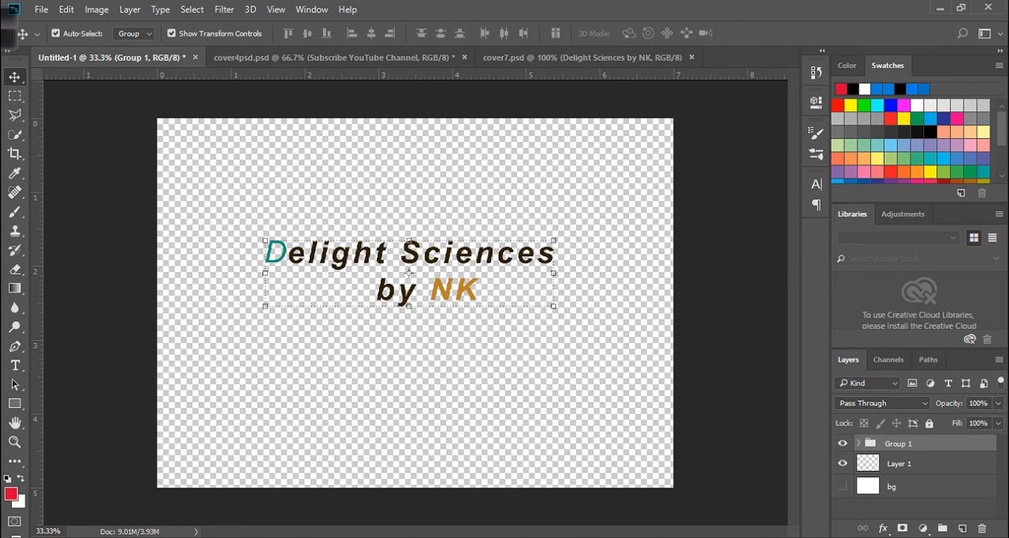
pyautogui.click(842, 486)
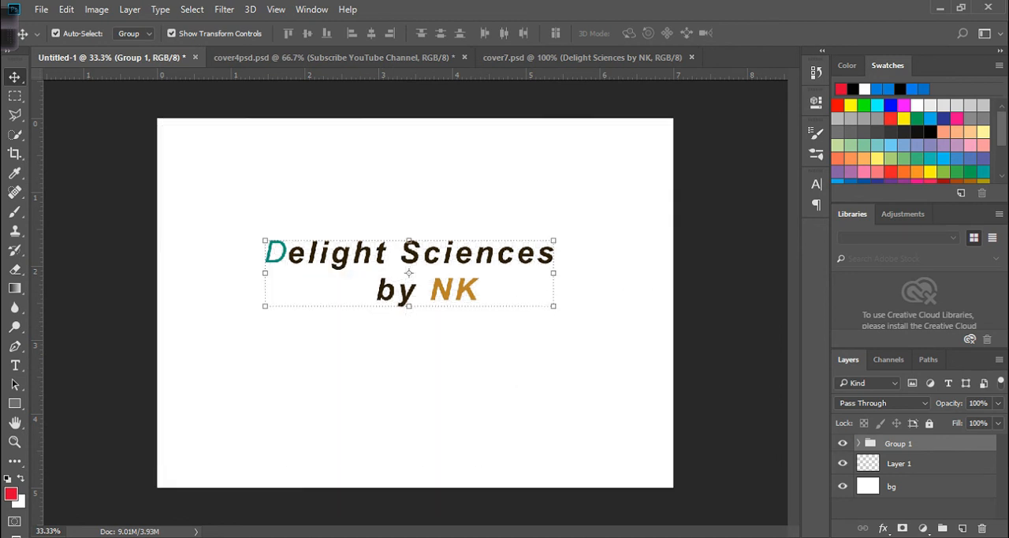
pyautogui.click(842, 486)
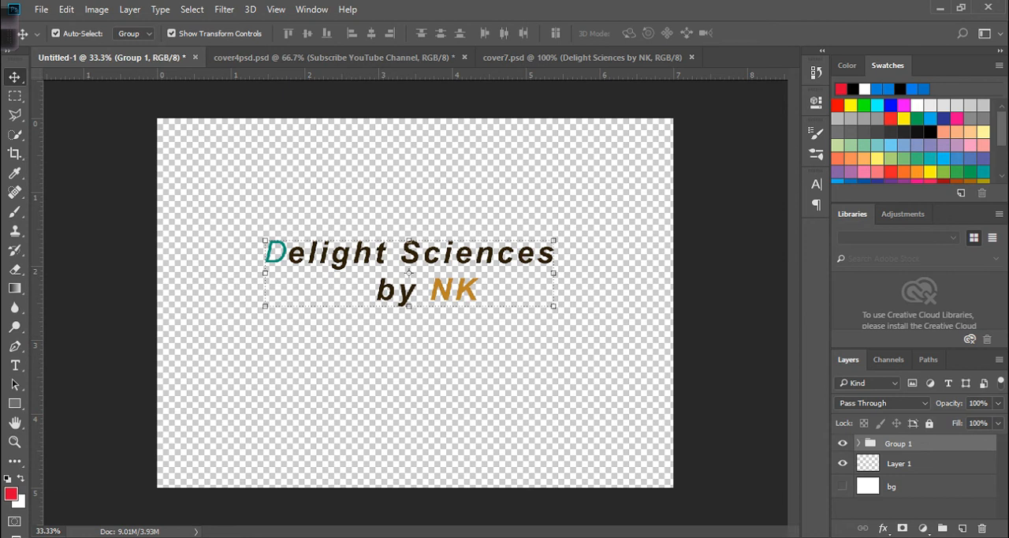
# - Set the foreground colour to blue 0b6593 and fill Layer 1 with it
pyautogui.click(11, 494)
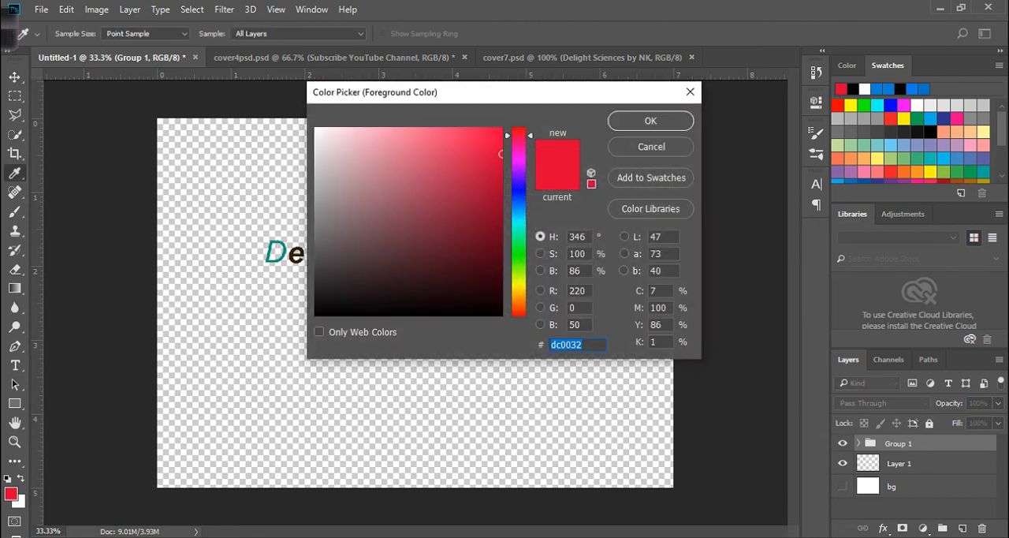
pyautogui.moveTo(360, 218); pyautogui.dragTo(396, 200)
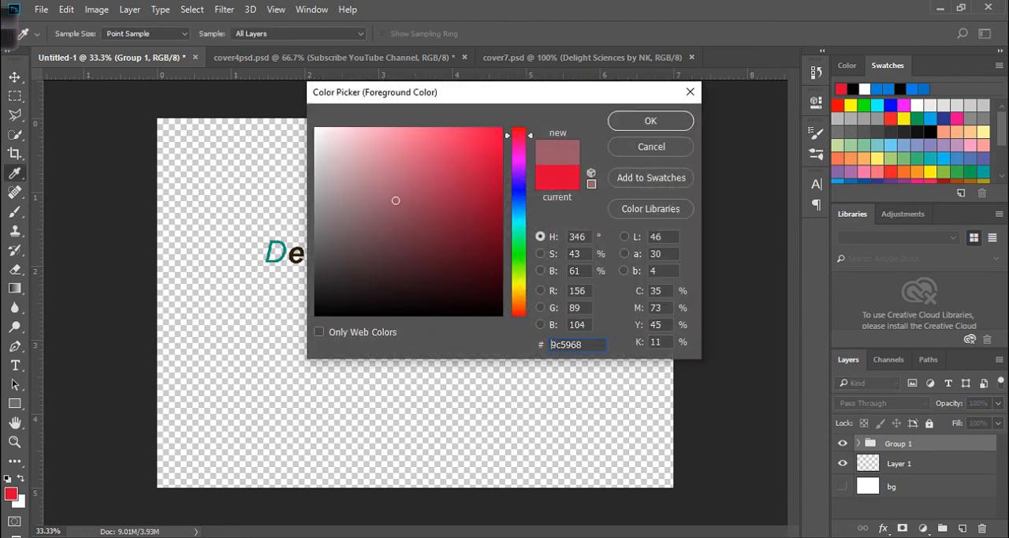
pyautogui.moveTo(519, 222); pyautogui.dragTo(519, 211)
pyautogui.click(488, 206)
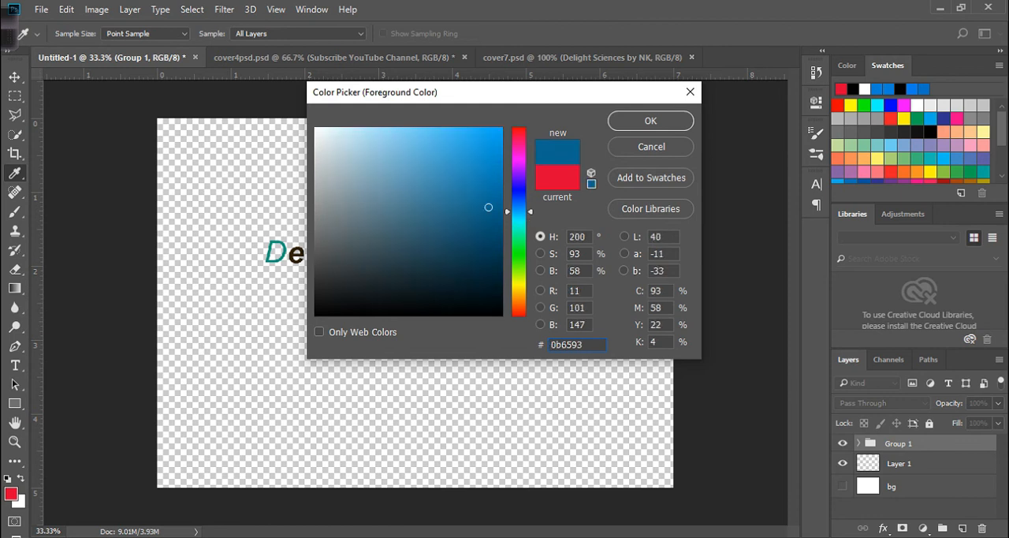
pyautogui.click(651, 120)
pyautogui.click(900, 463)
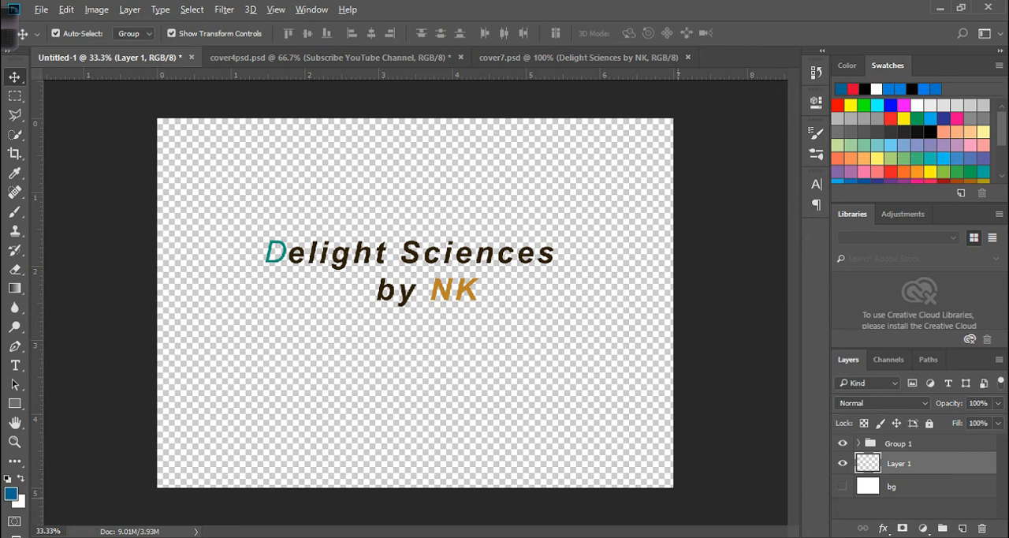
pyautogui.hotkey('alt', 'BackSpace')
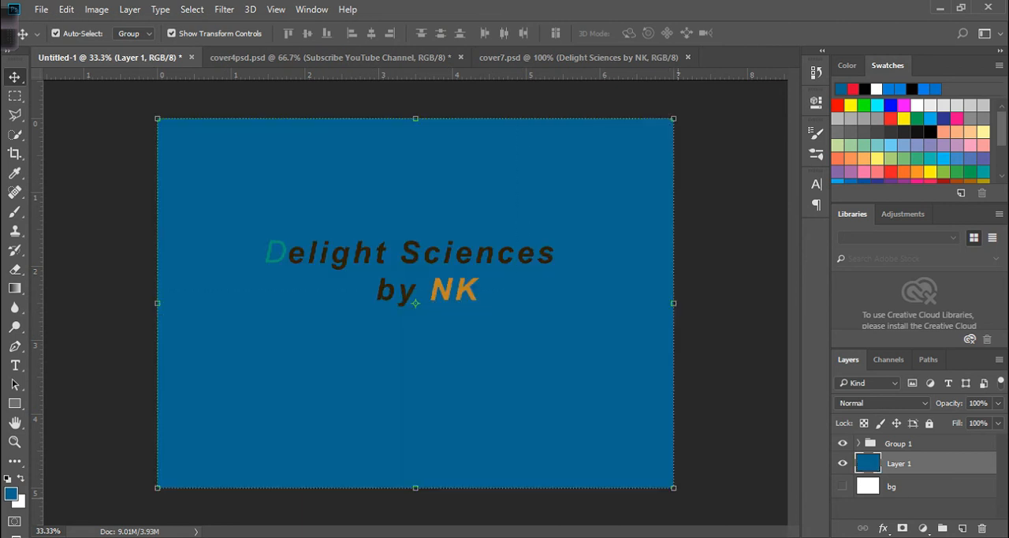
# - Try filling Layer 1 alternately with the white background colour and the blue foreground colour, ending on blue
pyautogui.hotkey('ctrl', 'BackSpace')
pyautogui.hotkey('alt', 'BackSpace')
pyautogui.hotkey('ctrl', 'BackSpace')
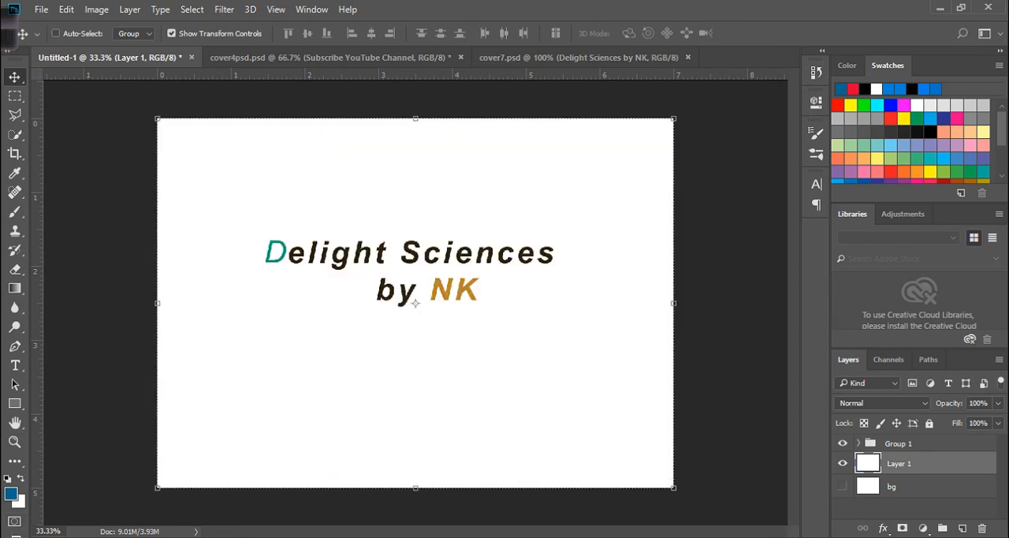
pyautogui.hotkey('alt', 'BackSpace')
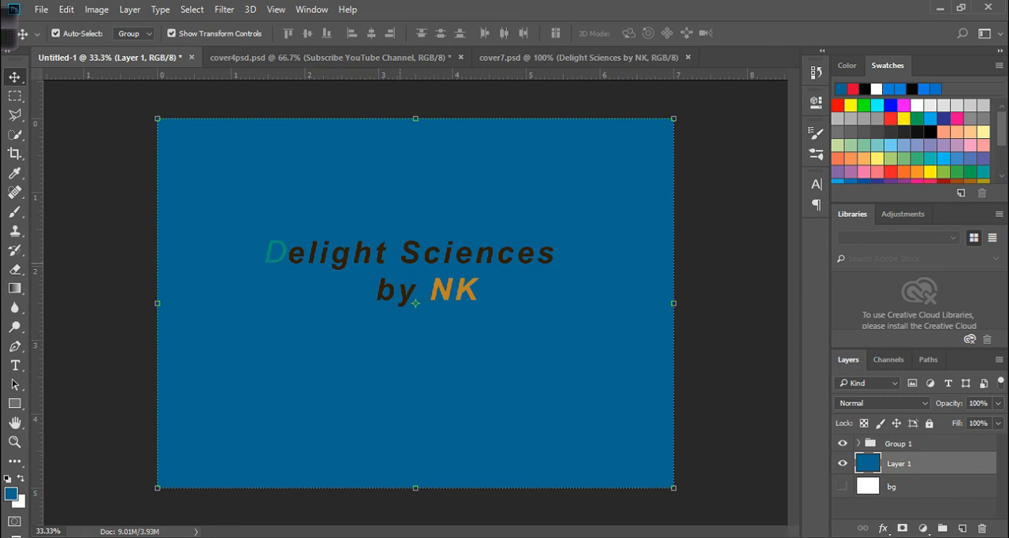
# - Enlarge the text group proportionally to about 166%, roughly centre it on the blue canvas, and commit the transform
pyautogui.moveTo(427, 253); pyautogui.dragTo(429, 263)
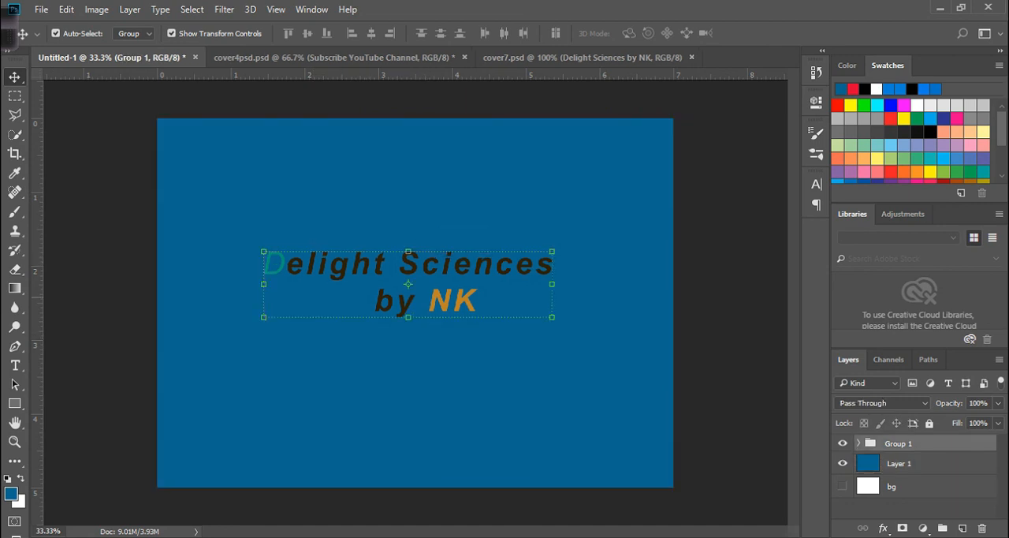
pyautogui.hotkey('ctrl', 't')
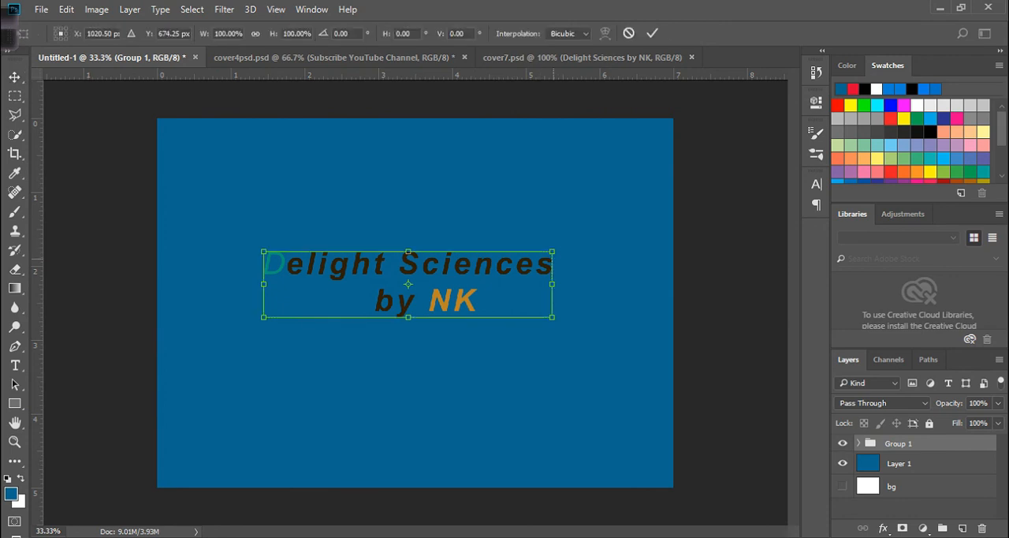
pyautogui.moveTo(552, 252); pyautogui.dragTo(645, 230)
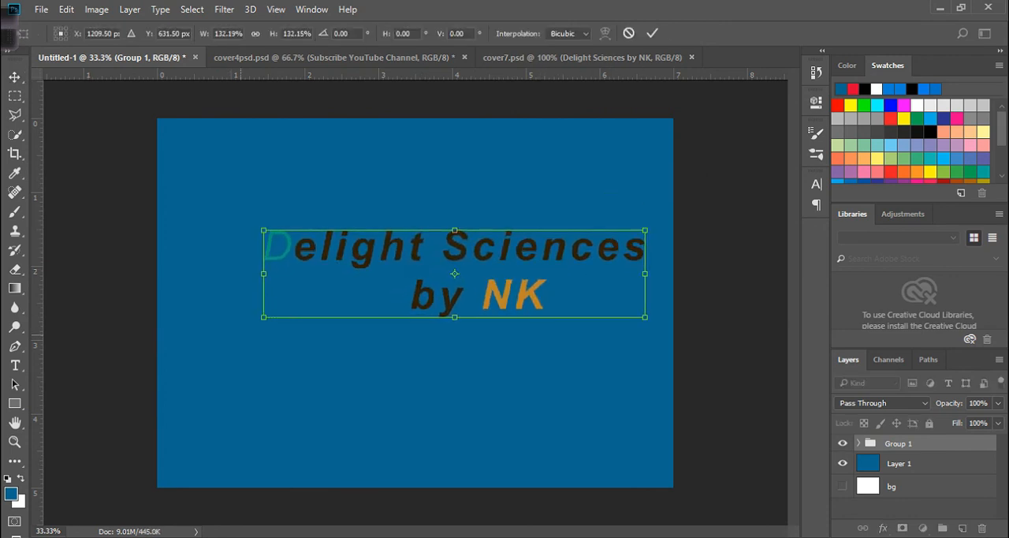
pyautogui.moveTo(263, 317); pyautogui.dragTo(185, 335)
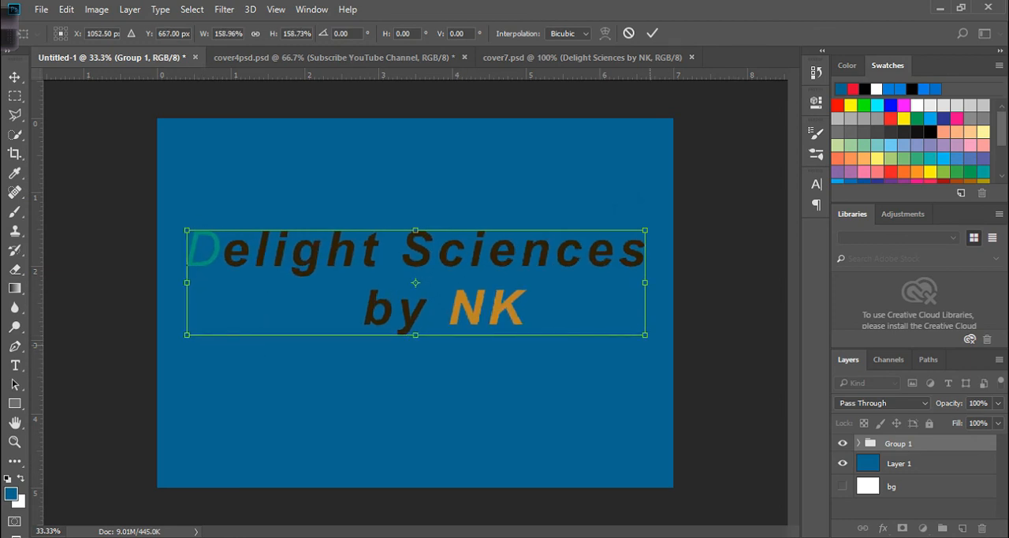
pyautogui.moveTo(645, 334); pyautogui.dragTo(665, 339)
pyautogui.moveTo(523, 242)
pyautogui.mouseDown()
pyautogui.moveTo(513, 264)
pyautogui.moveTo(512, 251)
pyautogui.mouseUp()
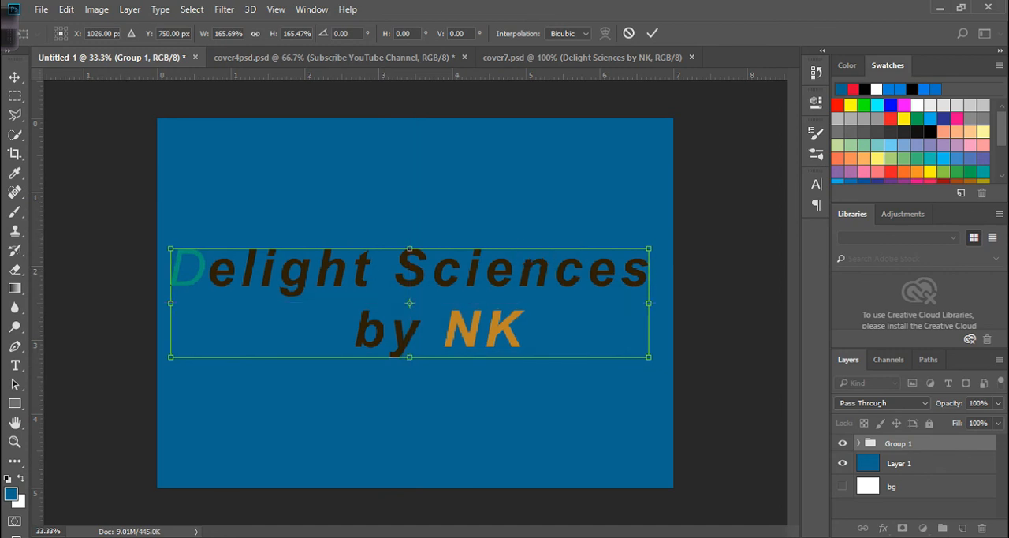
pyautogui.click(652, 33)
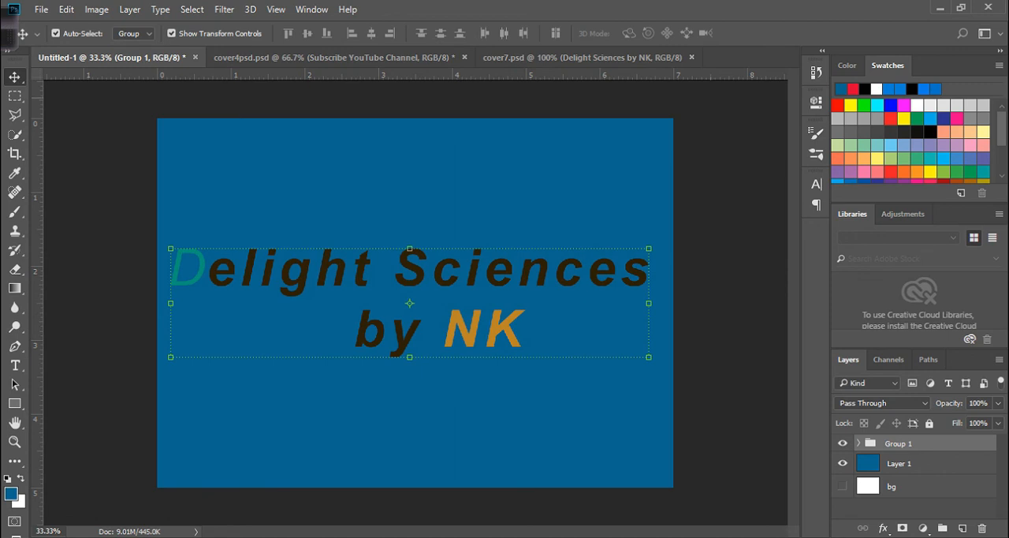
# - Try recolouring the grouped text bright blue through the Character settings, and move the group slightly up and right
pyautogui.click(816, 184)
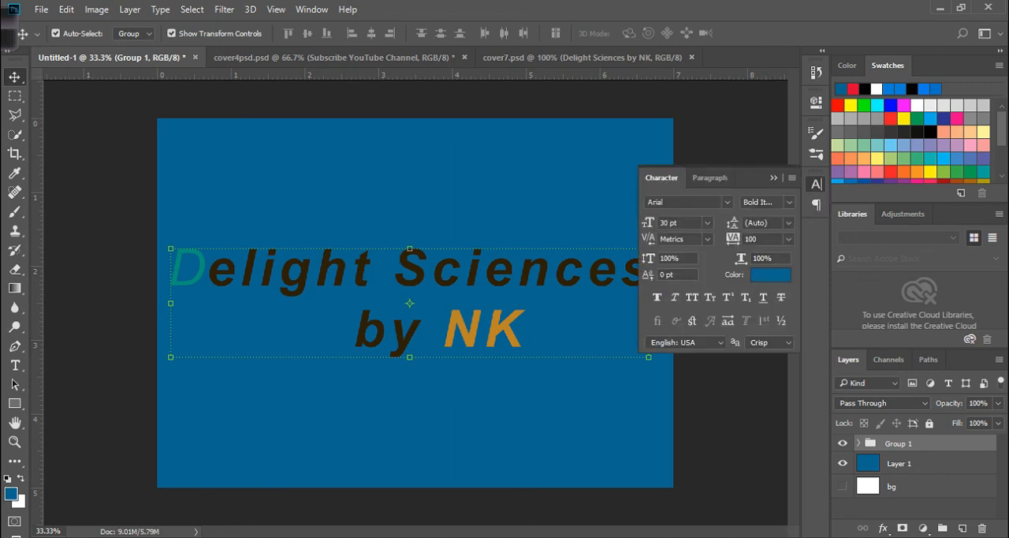
pyautogui.click(770, 274)
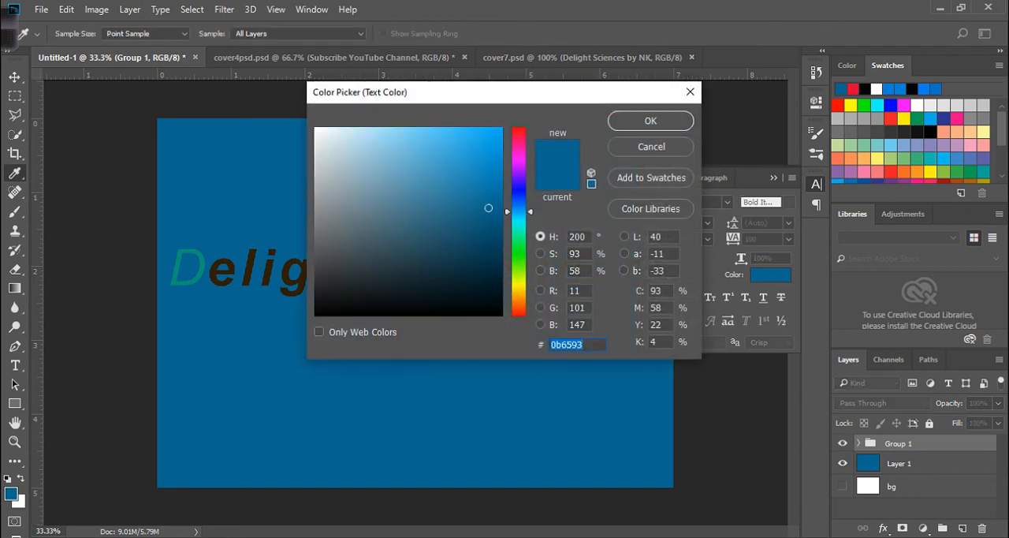
pyautogui.click(489, 245)
pyautogui.click(493, 129)
pyautogui.click(650, 120)
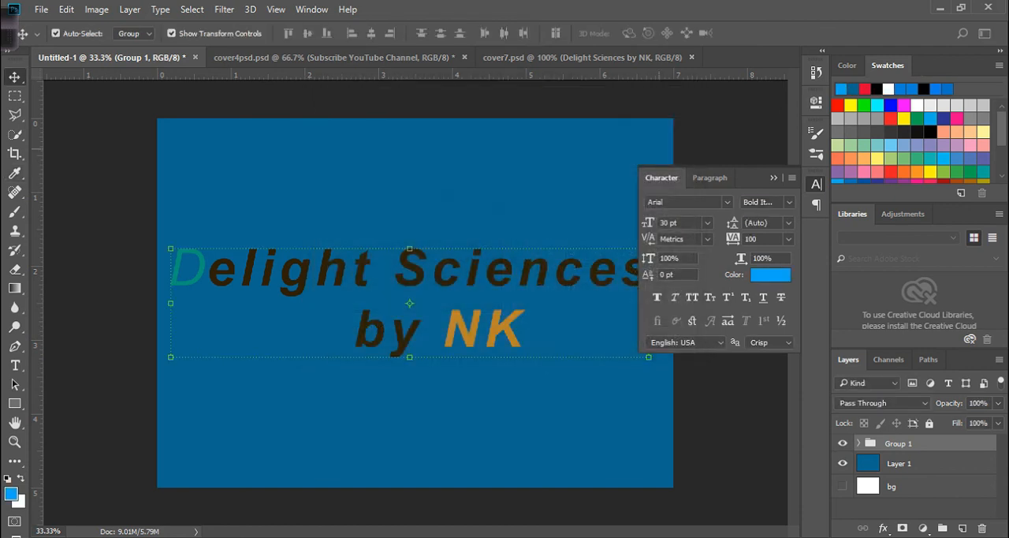
pyautogui.click(773, 177)
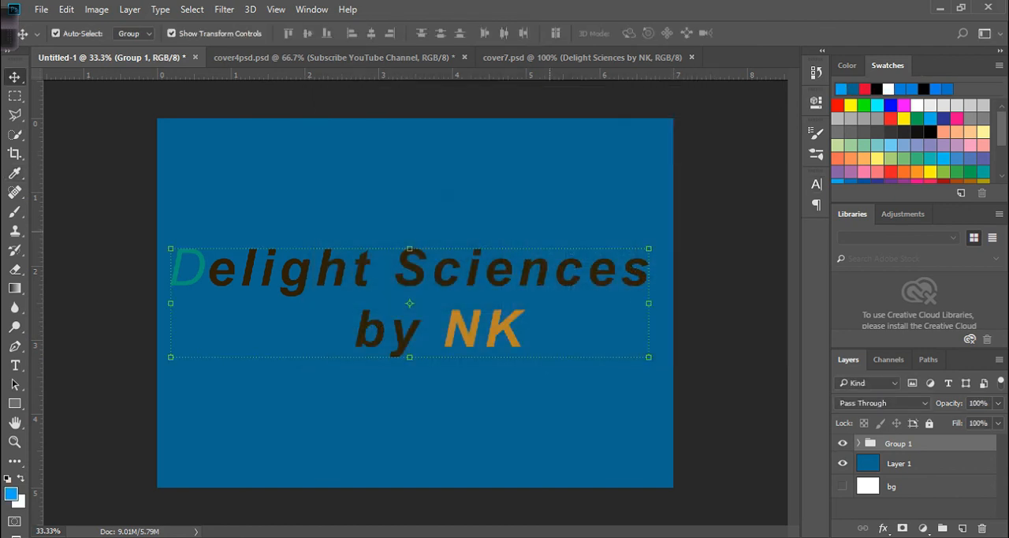
pyautogui.moveTo(571, 264); pyautogui.dragTo(577, 253)
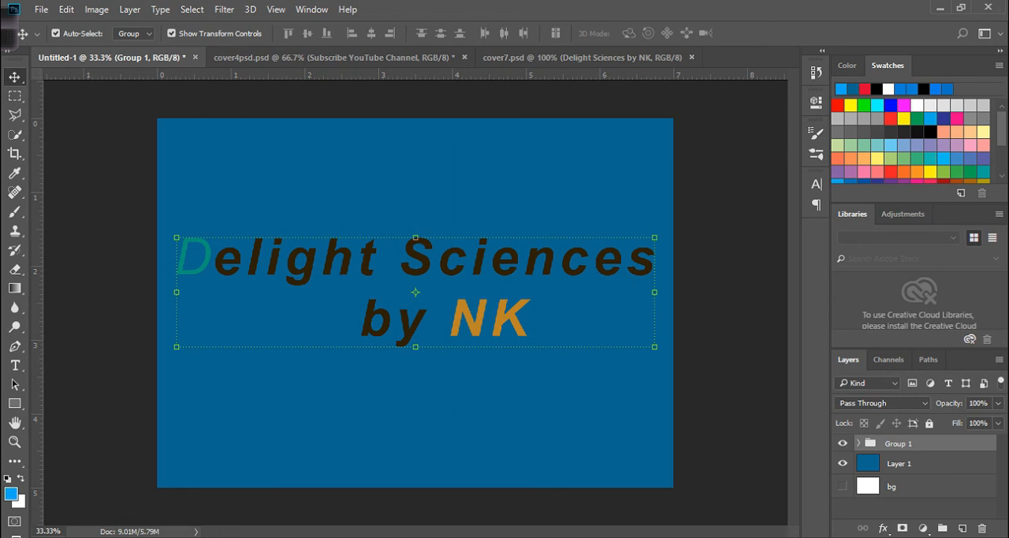
# - Try a white ffffff Color Overlay at 100% opacity on the text group, and discard the layer style
pyautogui.doubleClick(945, 444)
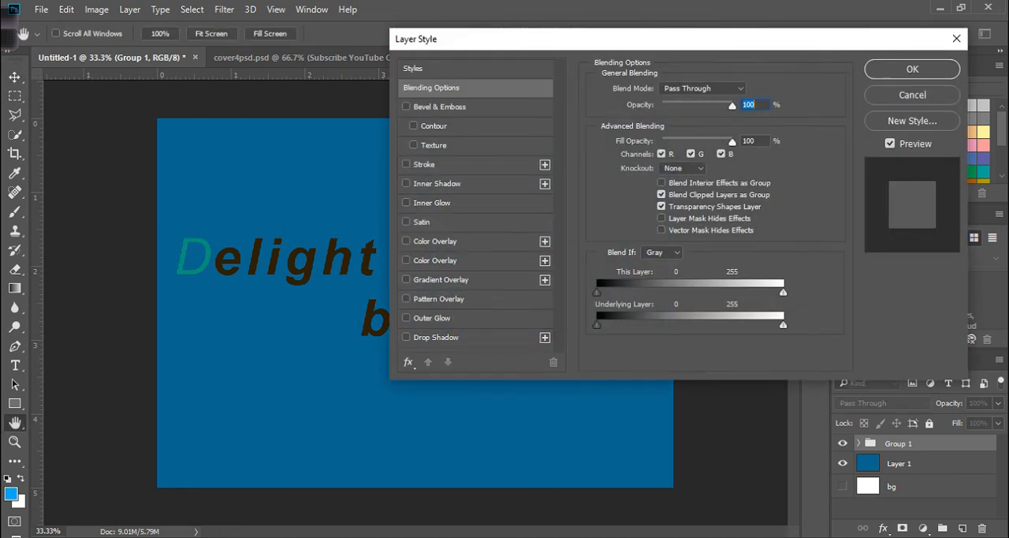
pyautogui.moveTo(552, 38); pyautogui.dragTo(653, 14)
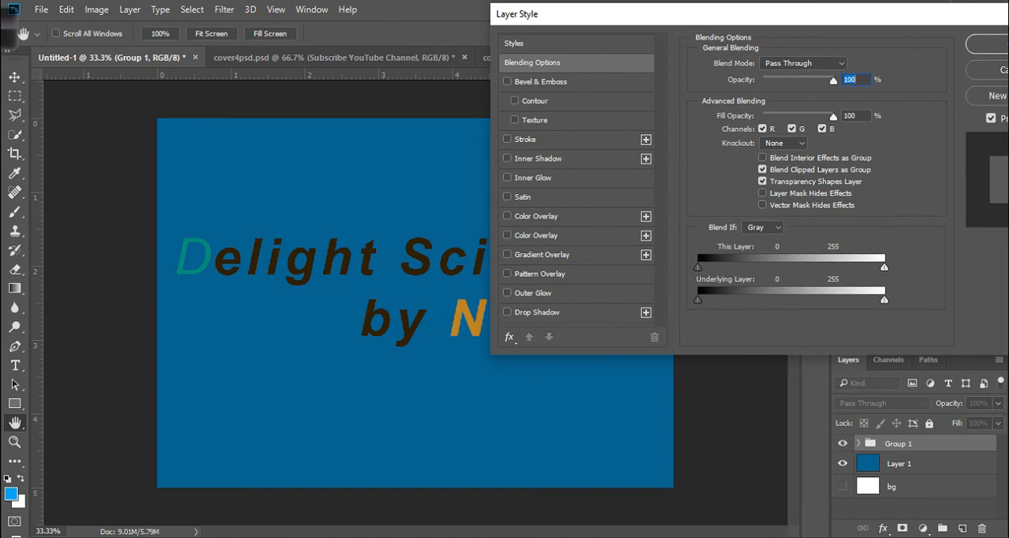
pyautogui.click(536, 236)
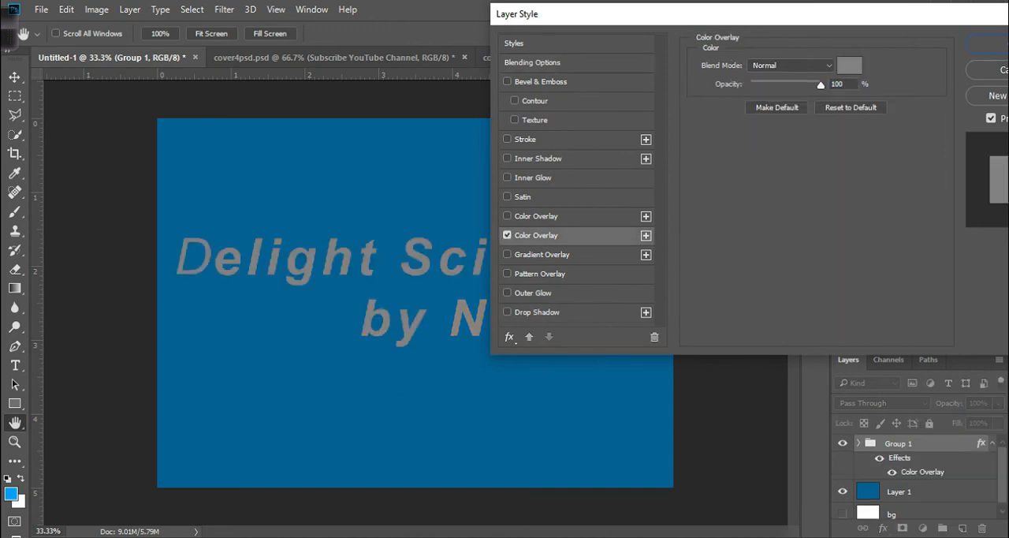
pyautogui.click(849, 65)
pyautogui.click(467, 272)
pyautogui.moveTo(466, 272)
pyautogui.mouseDown()
pyautogui.moveTo(496, 218)
pyautogui.moveTo(354, 153)
pyautogui.moveTo(343, 130)
pyautogui.moveTo(327, 158)
pyautogui.moveTo(316, 127)
pyautogui.mouseUp()
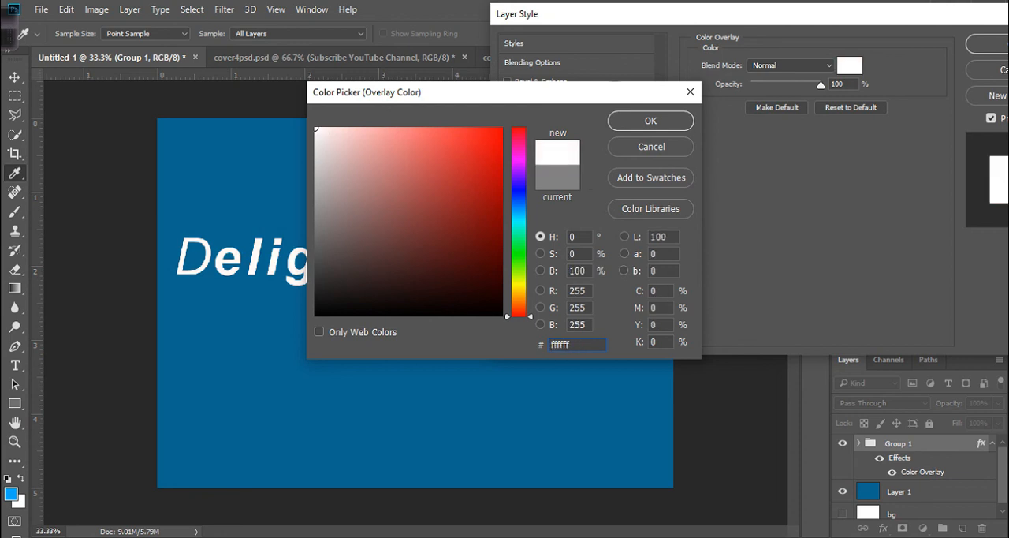
pyautogui.press('Escape')
pyautogui.press('Escape')
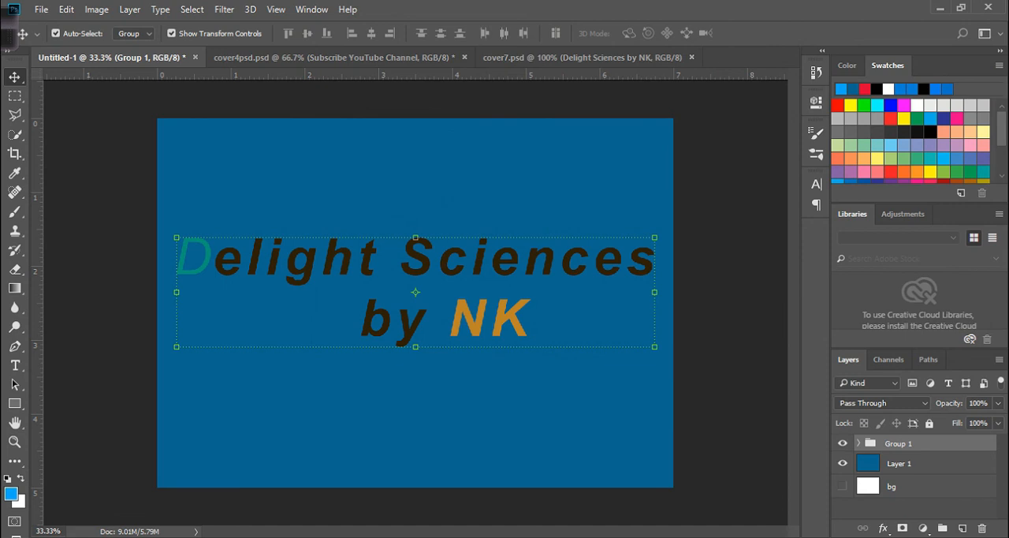
# - Set the text colour of the D layer inside Group 1 to white, ffffff
pyautogui.click(859, 443)
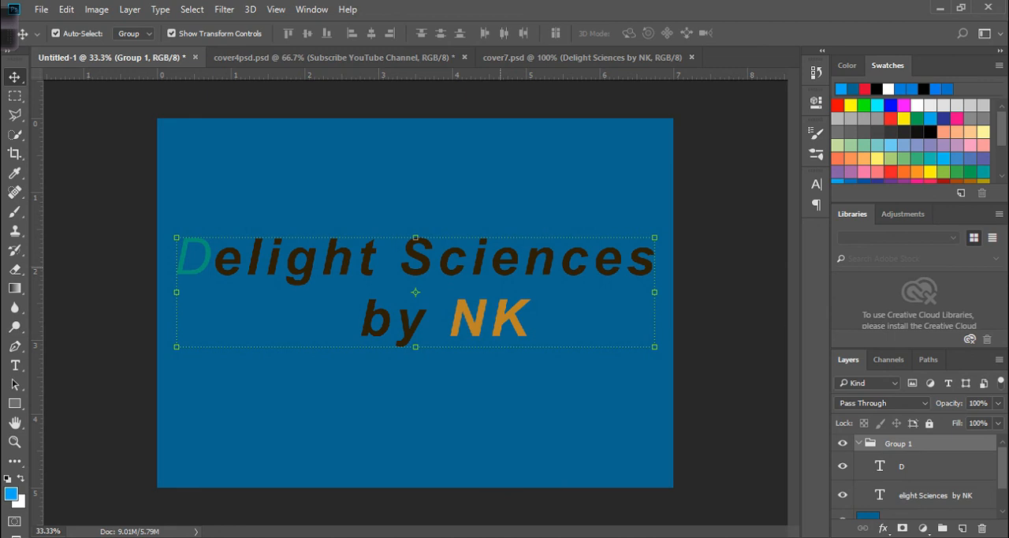
pyautogui.click(902, 466)
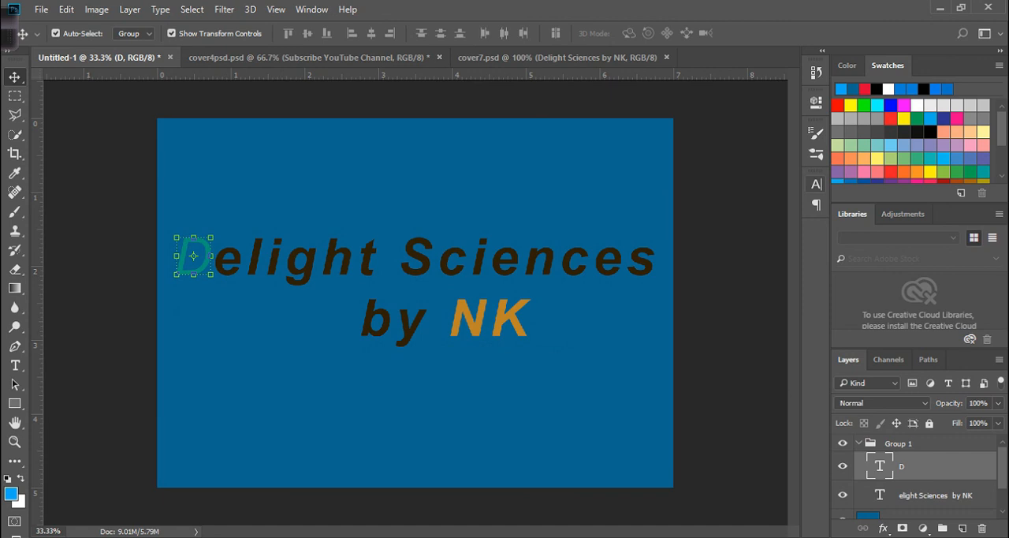
pyautogui.click(816, 183)
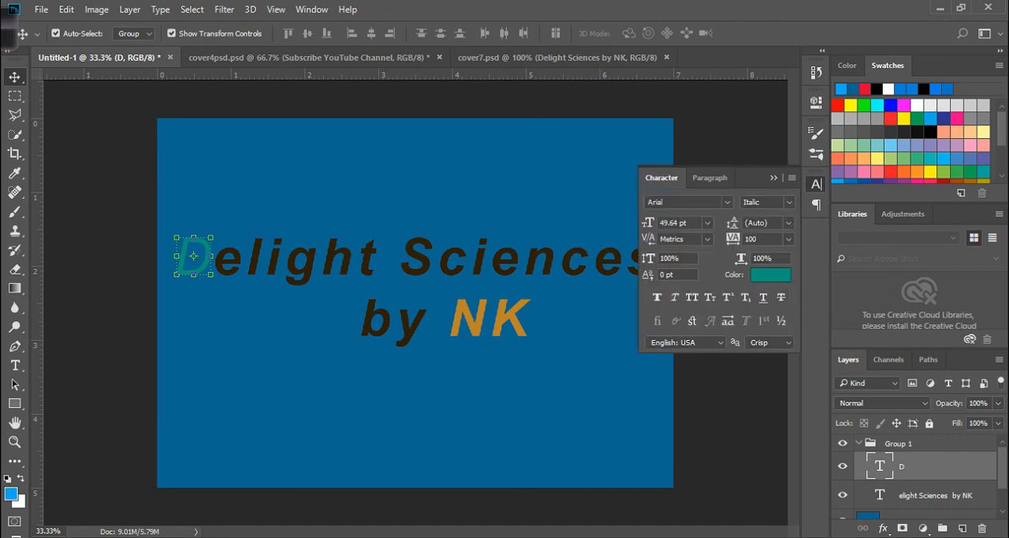
pyautogui.click(770, 275)
pyautogui.write('ffffff')
pyautogui.press('Return')
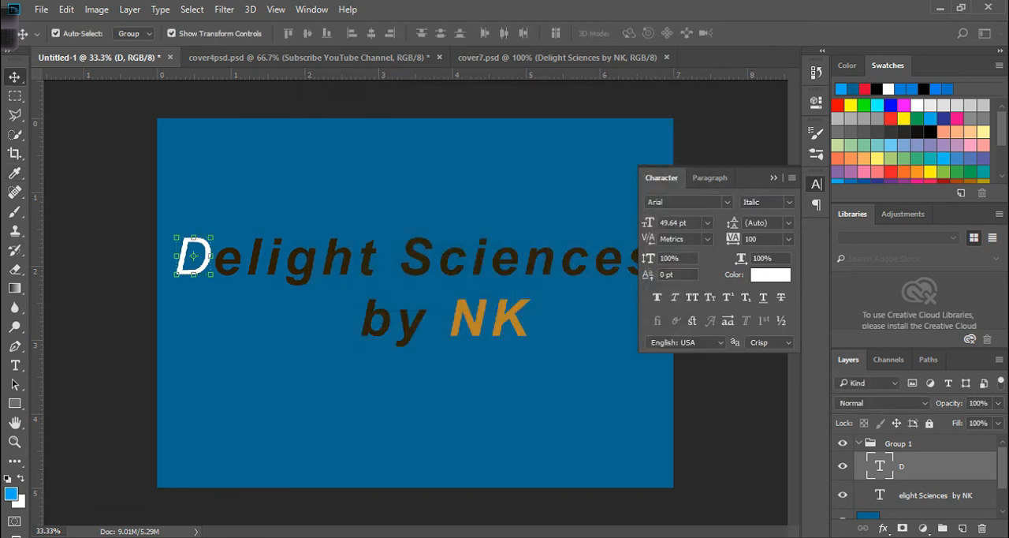
pyautogui.click(774, 178)
# - Recolour the whole "elight Sciences by NK" text layer to white, ffffff
pyautogui.click(423, 262)
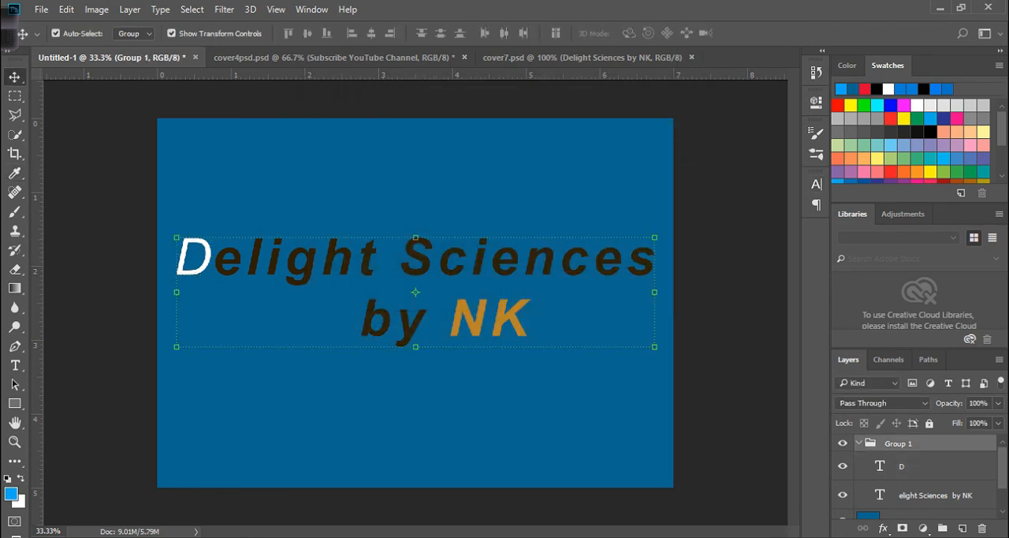
pyautogui.click(936, 495)
pyautogui.click(816, 185)
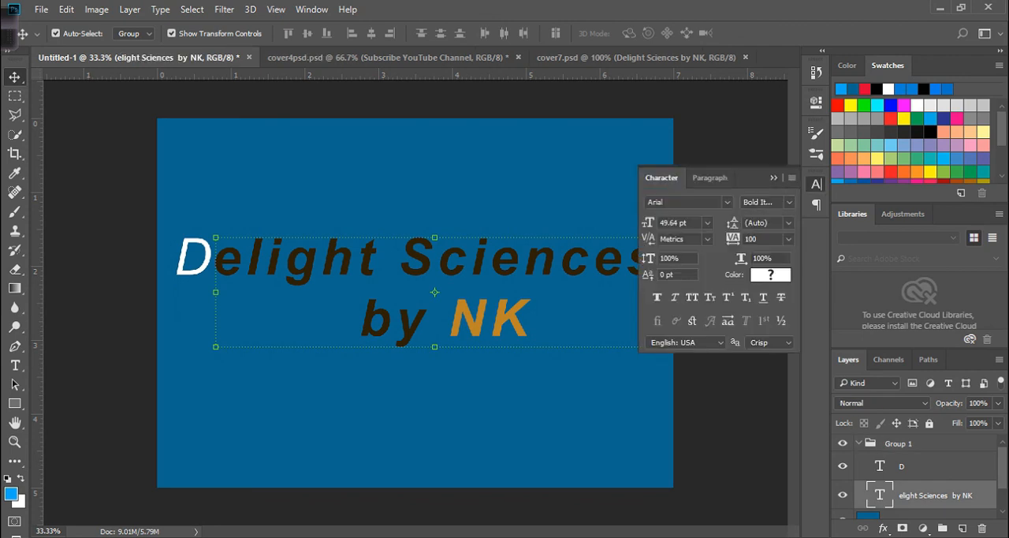
pyautogui.click(770, 275)
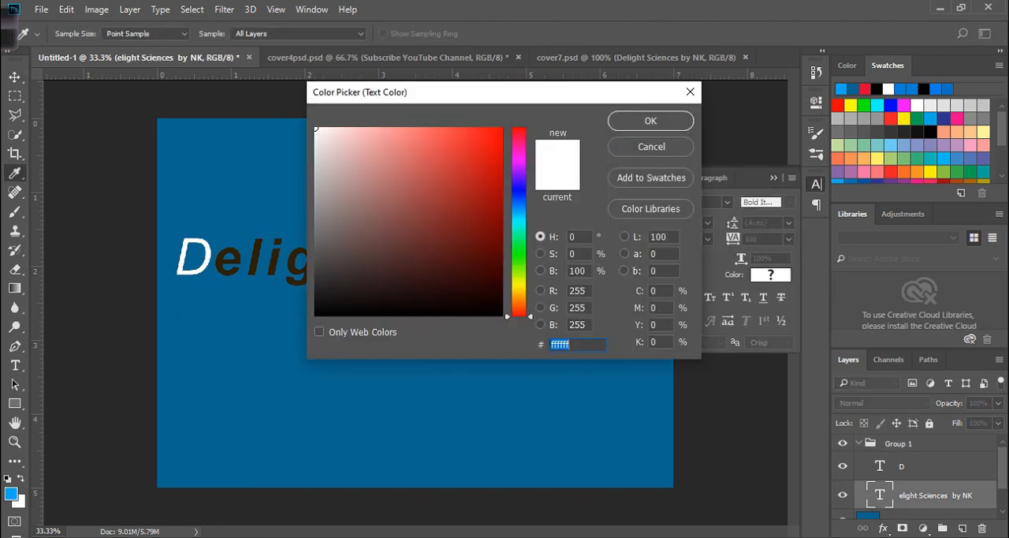
pyautogui.moveTo(464, 220)
pyautogui.mouseDown()
pyautogui.moveTo(376, 207)
pyautogui.moveTo(352, 145)
pyautogui.moveTo(338, 142)
pyautogui.moveTo(342, 174)
pyautogui.mouseUp()
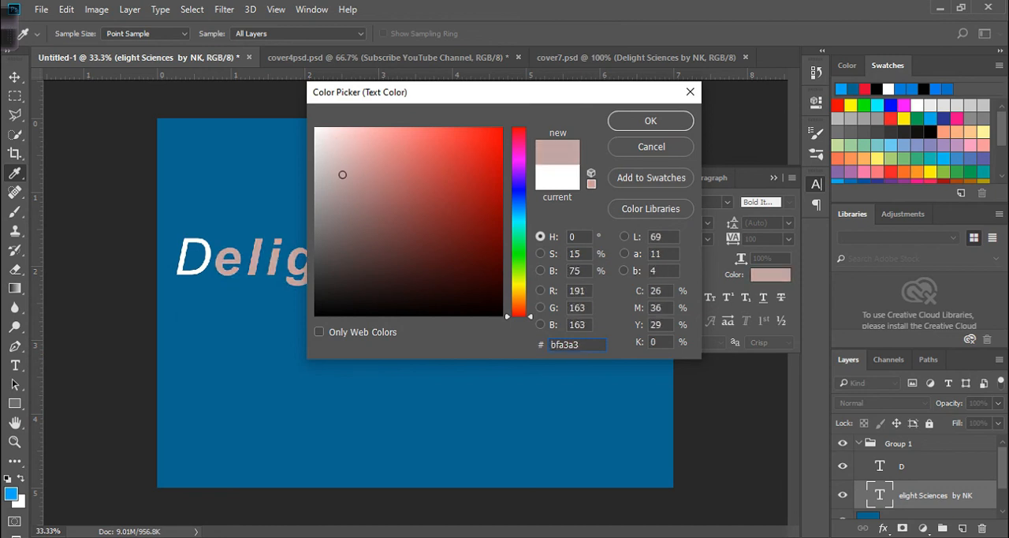
pyautogui.moveTo(519, 313); pyautogui.dragTo(519, 171)
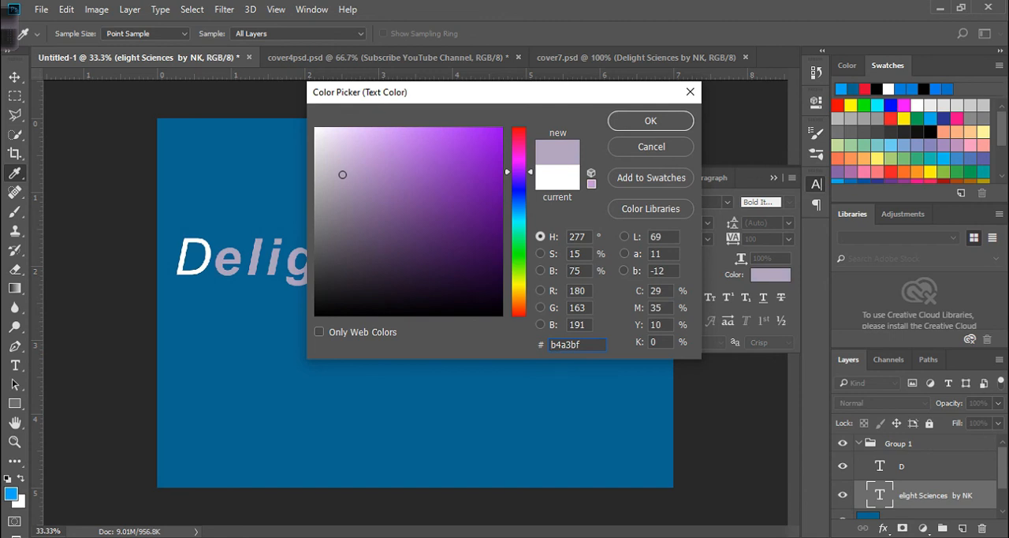
pyautogui.moveTo(342, 174); pyautogui.dragTo(314, 127)
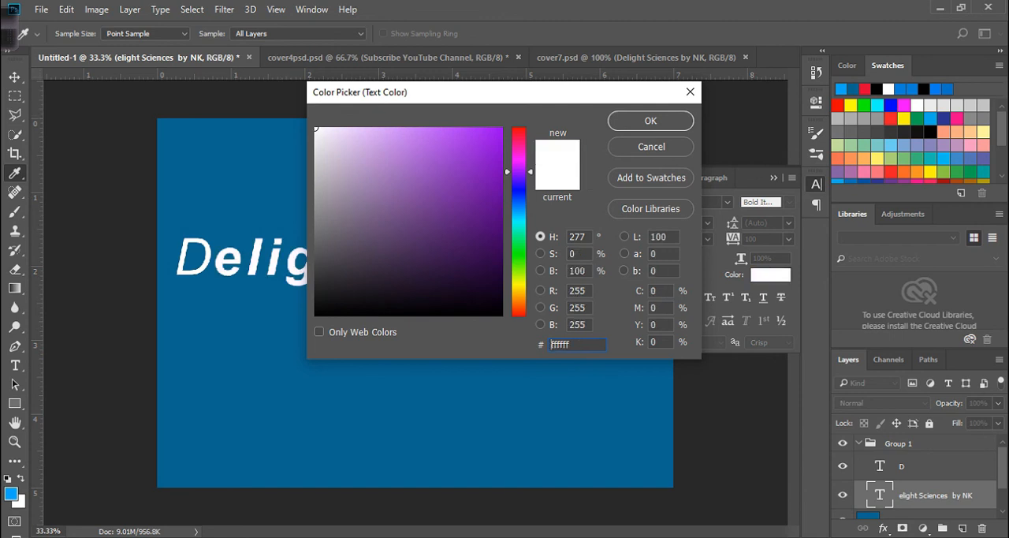
pyautogui.click(651, 121)
pyautogui.press('v')
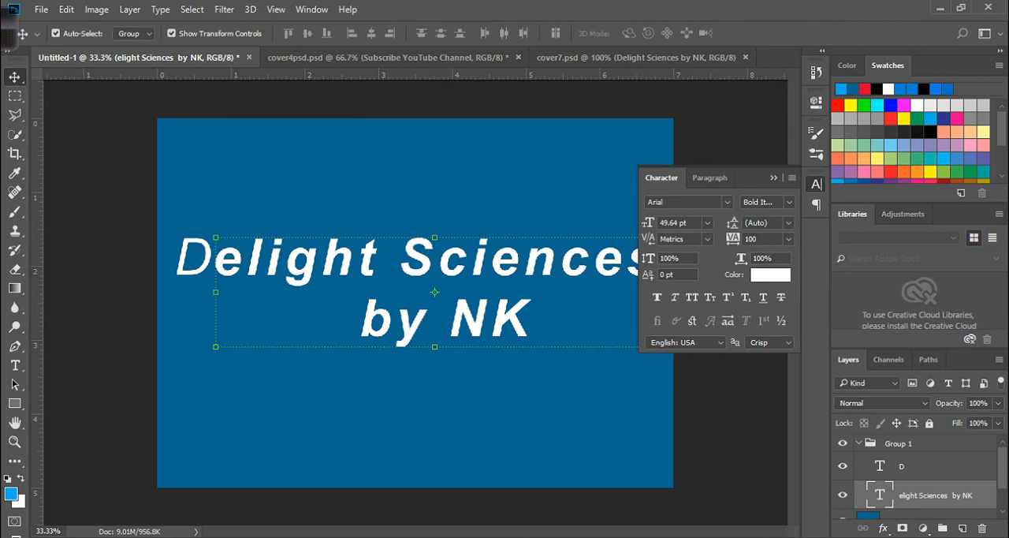
pyautogui.click(774, 177)
# - Show the white bg layer, hide the blue Layer 1, and collapse Group 1
pyautogui.click(454, 372)
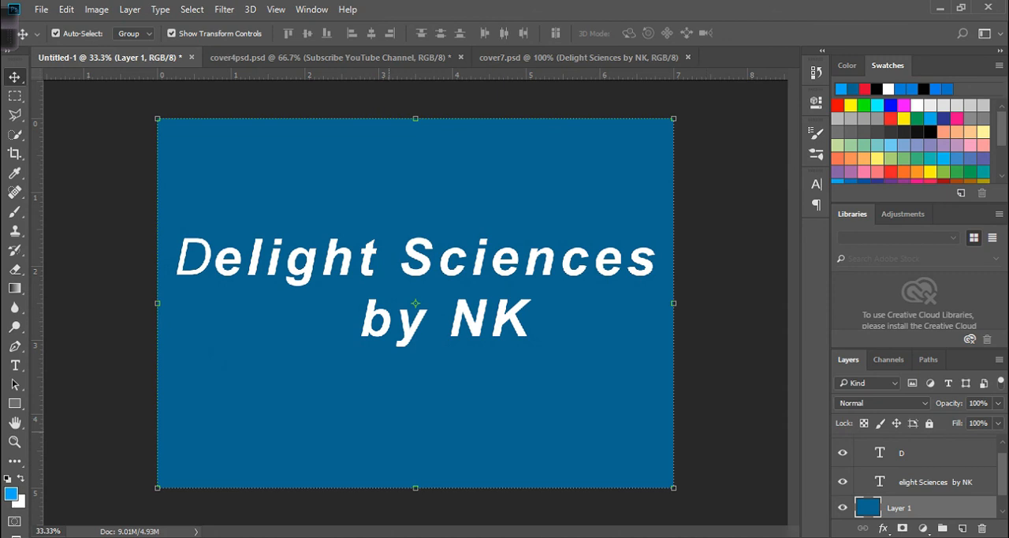
pyautogui.scroll(-1, 915, 481)
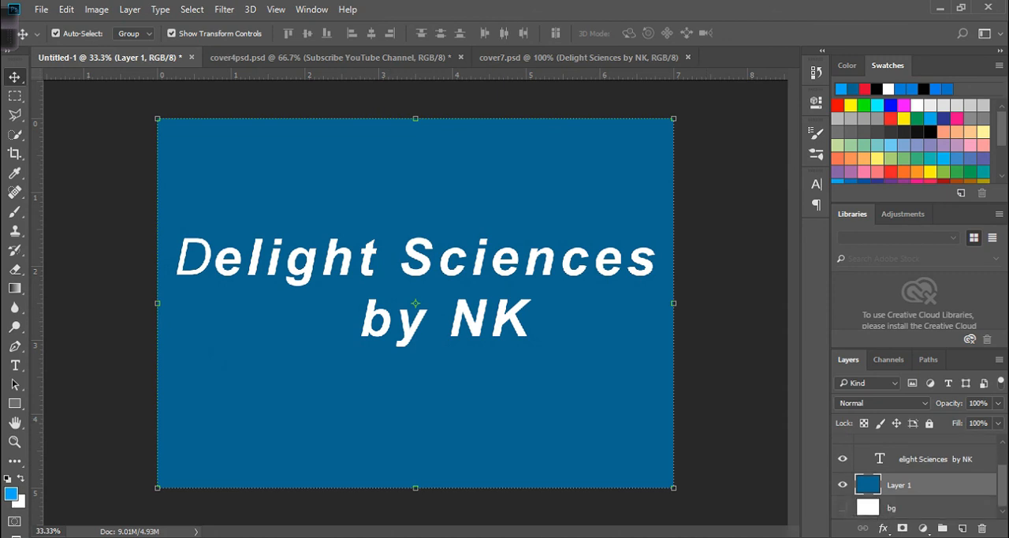
pyautogui.click(843, 508)
pyautogui.click(843, 484)
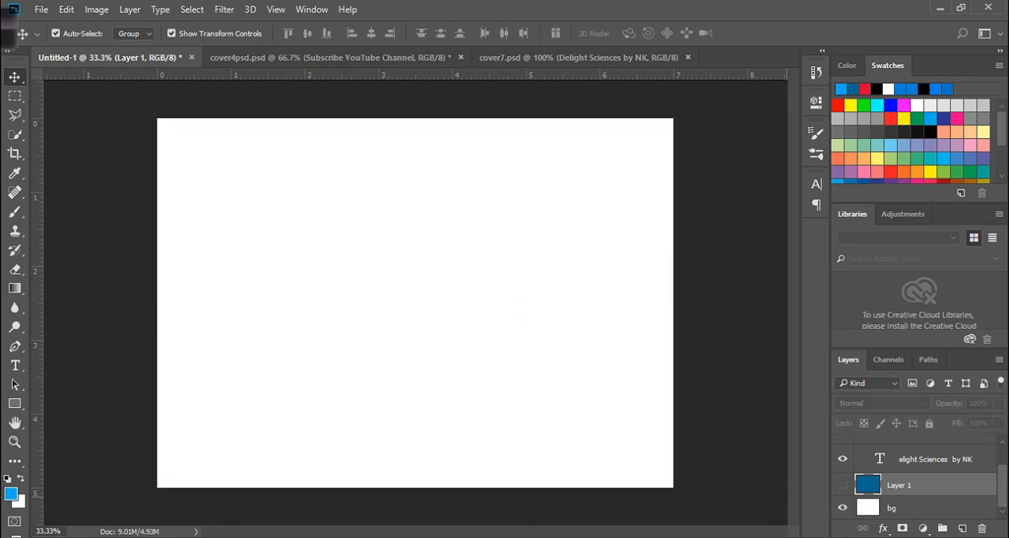
pyautogui.scroll(2, 915, 481)
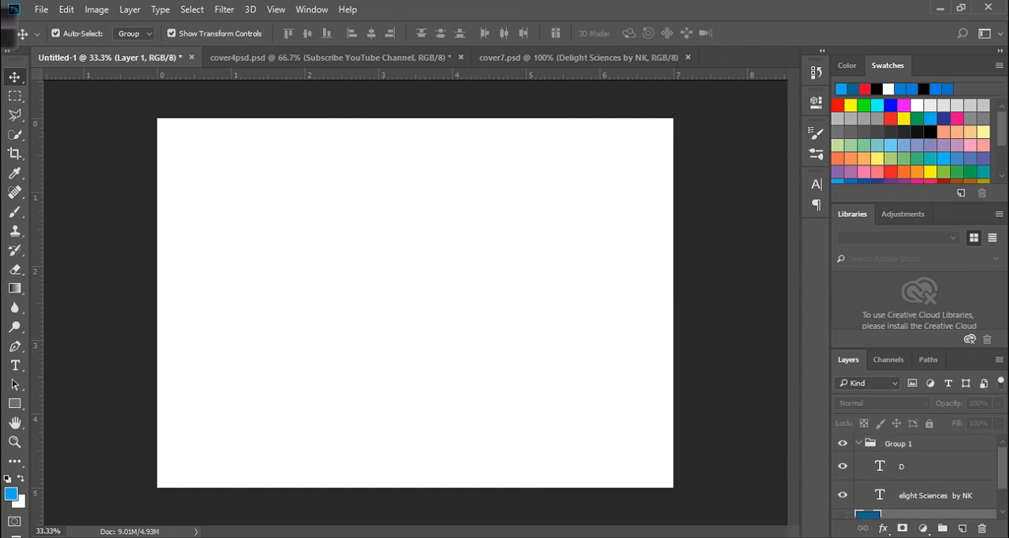
pyautogui.click(858, 443)
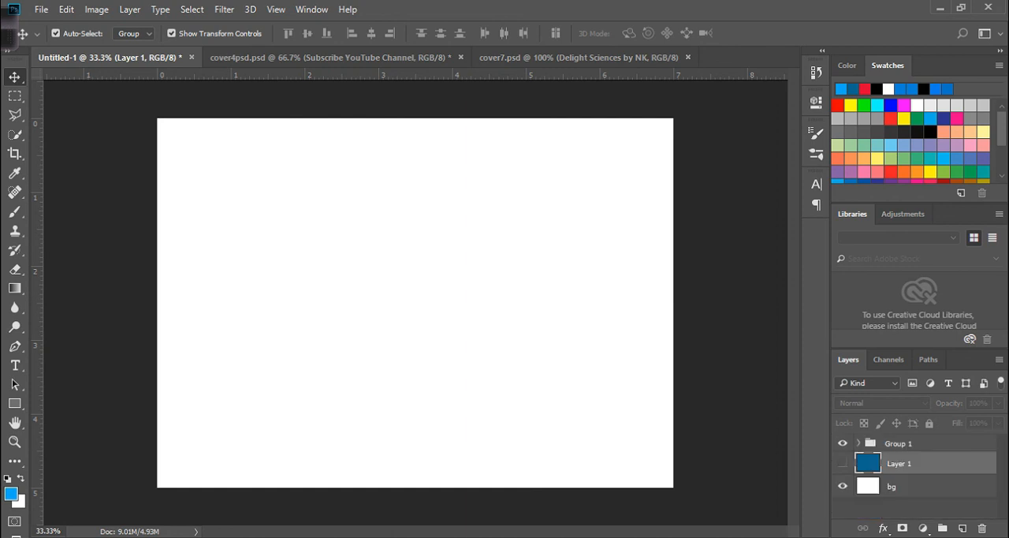
# - Apply a dark red 790d0d Color Overlay at 100% opacity to Group 1, and move the group slightly up
pyautogui.doubleClick(940, 443)
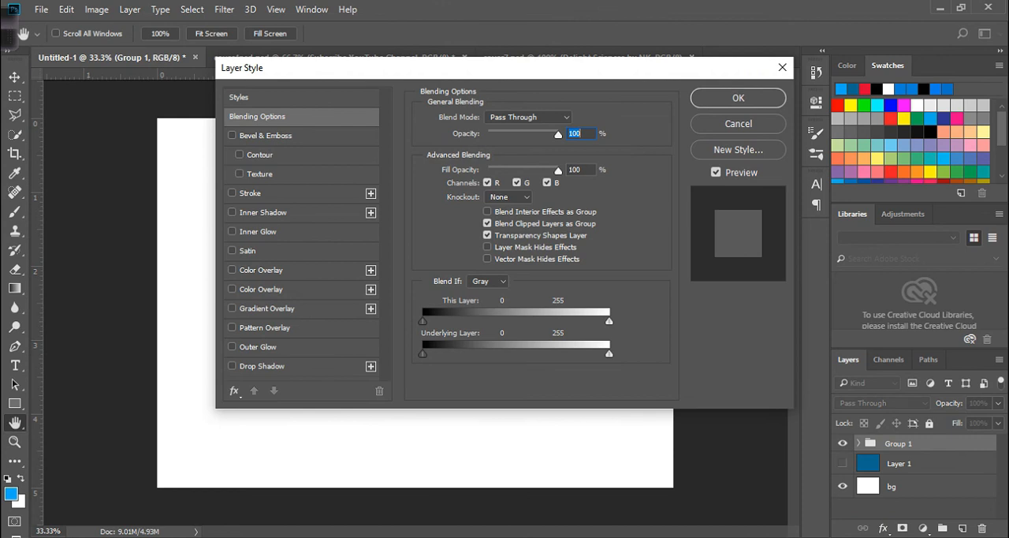
pyautogui.click(261, 289)
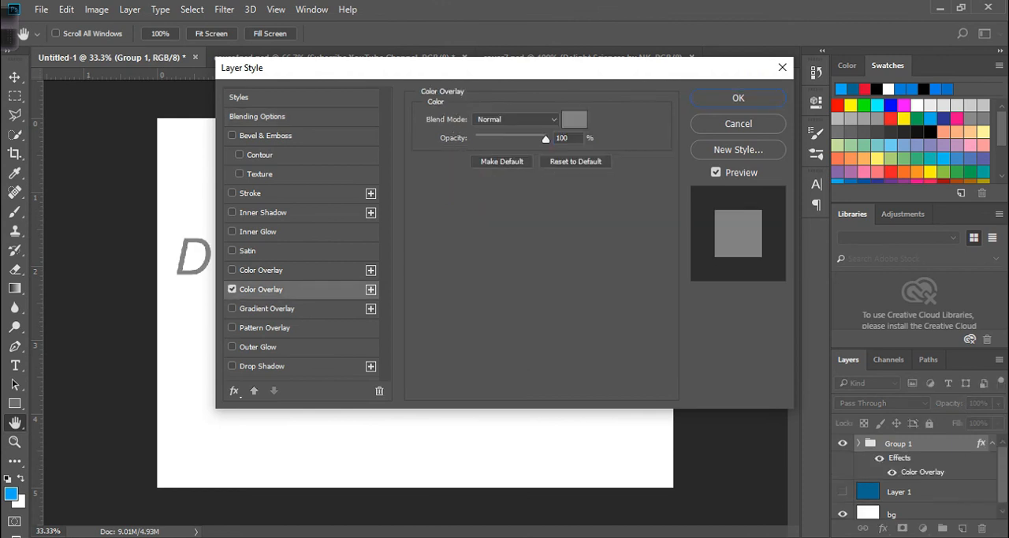
pyautogui.click(574, 119)
pyautogui.click(482, 226)
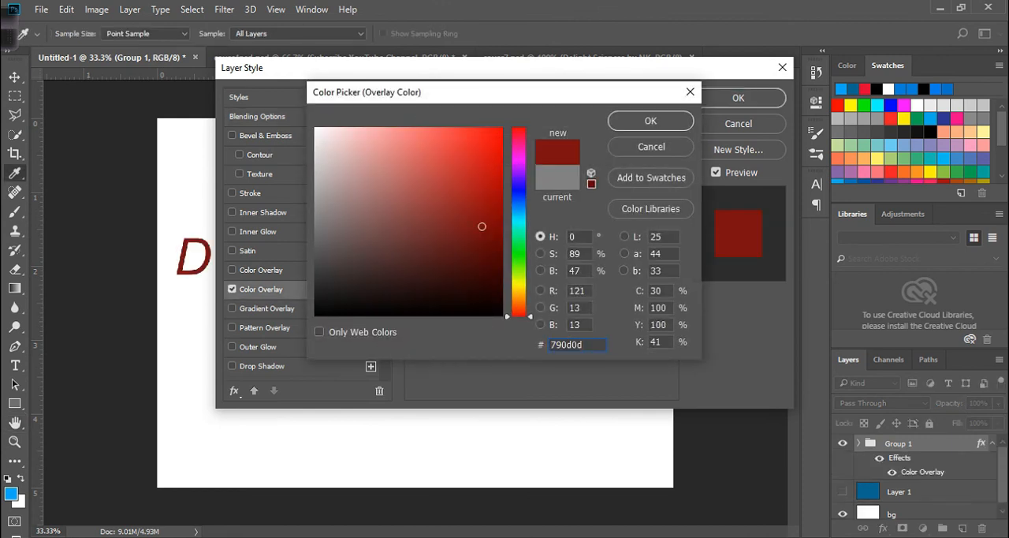
pyautogui.click(650, 121)
pyautogui.click(738, 98)
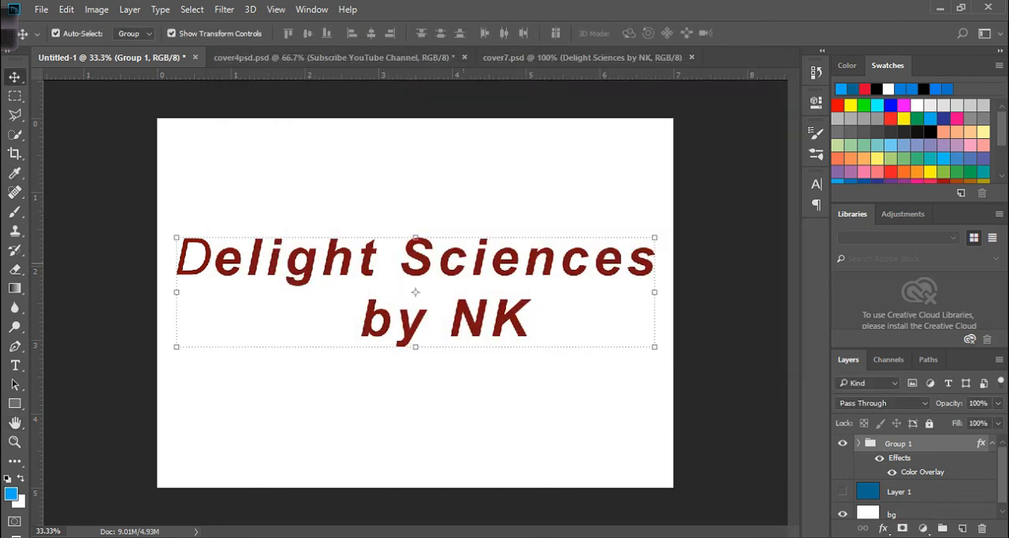
pyautogui.moveTo(473, 253)
pyautogui.mouseDown()
pyautogui.moveTo(480, 242)
pyautogui.moveTo(464, 256)
pyautogui.mouseUp()
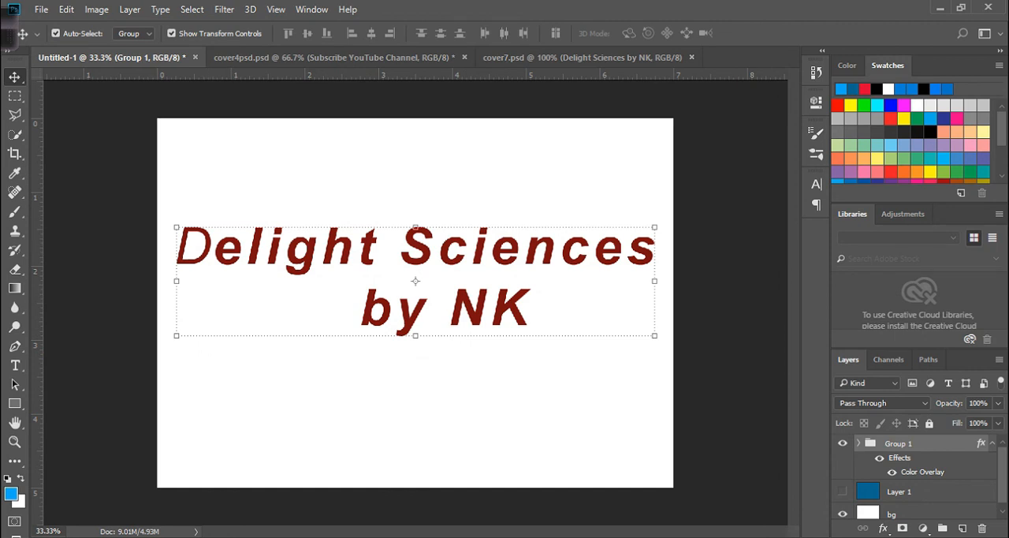
# - Replace the hidden separate D layer with a D inserted before "elight Sciences", and move the group down and left to roughly centre it
pyautogui.click(859, 443)
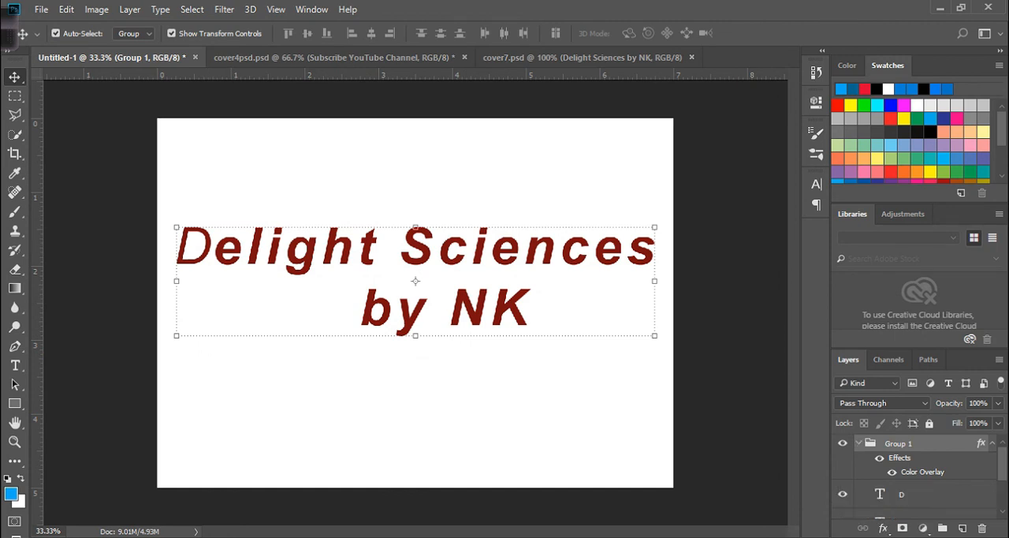
pyautogui.click(842, 494)
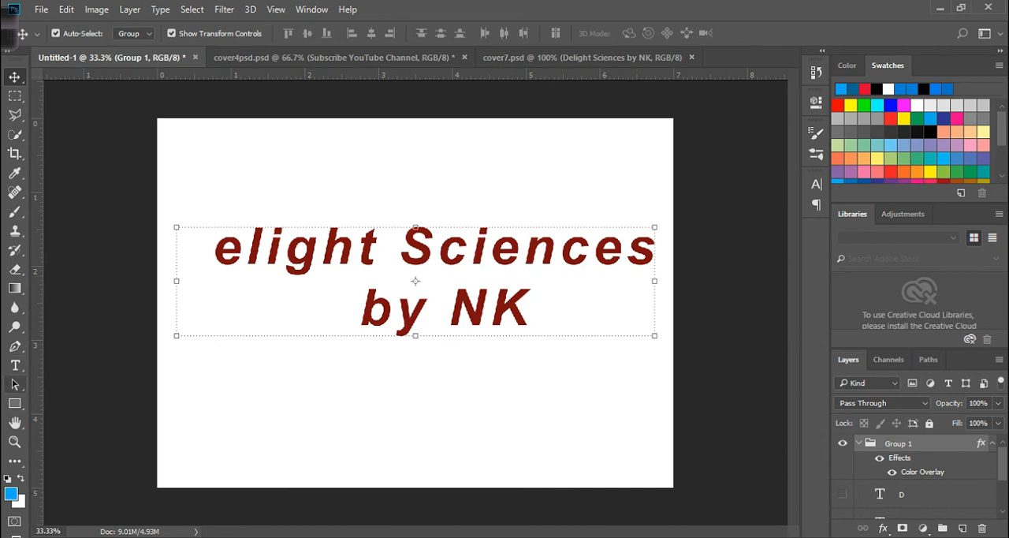
pyautogui.click(15, 365)
pyautogui.click(213, 248)
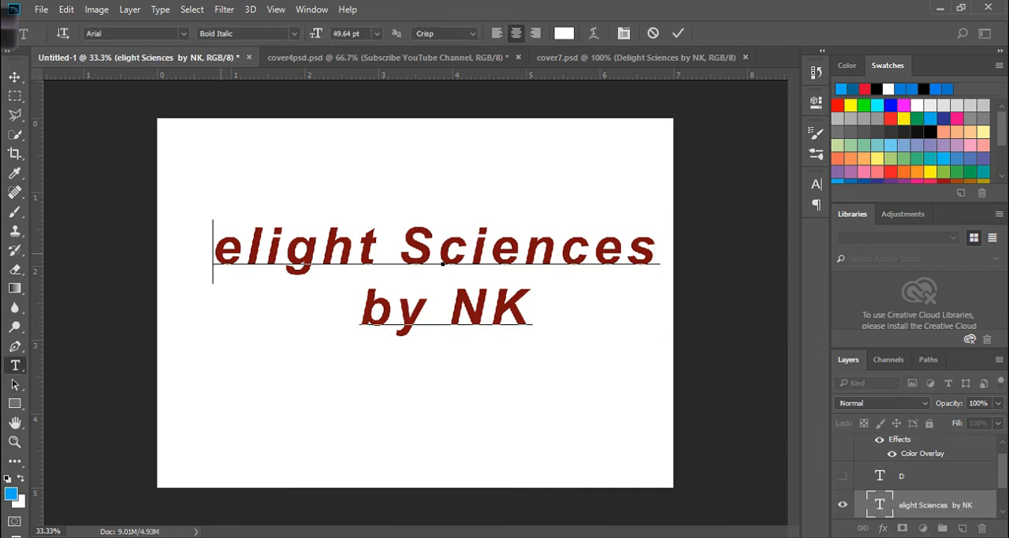
pyautogui.write('D')
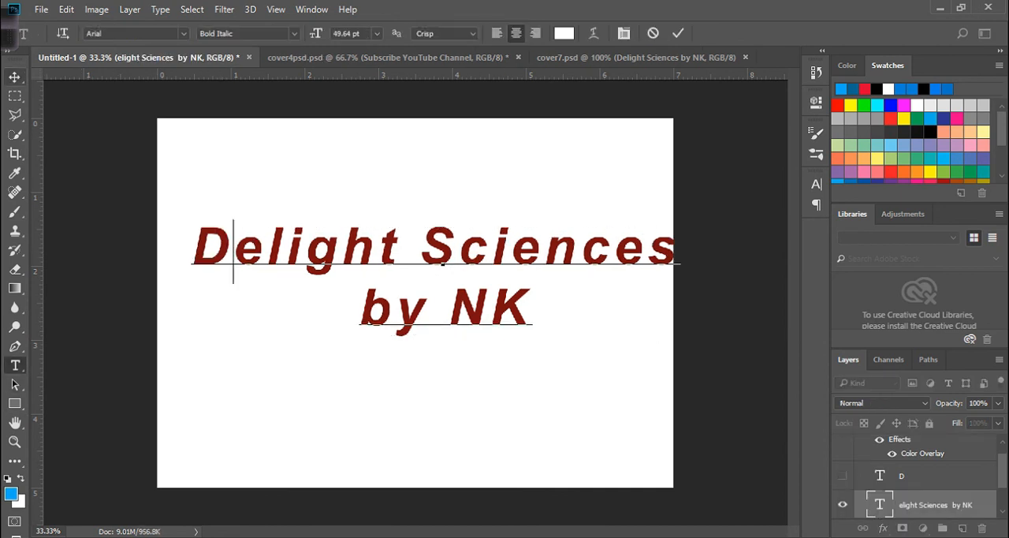
pyautogui.click(15, 77)
pyautogui.moveTo(537, 246); pyautogui.dragTo(514, 267)
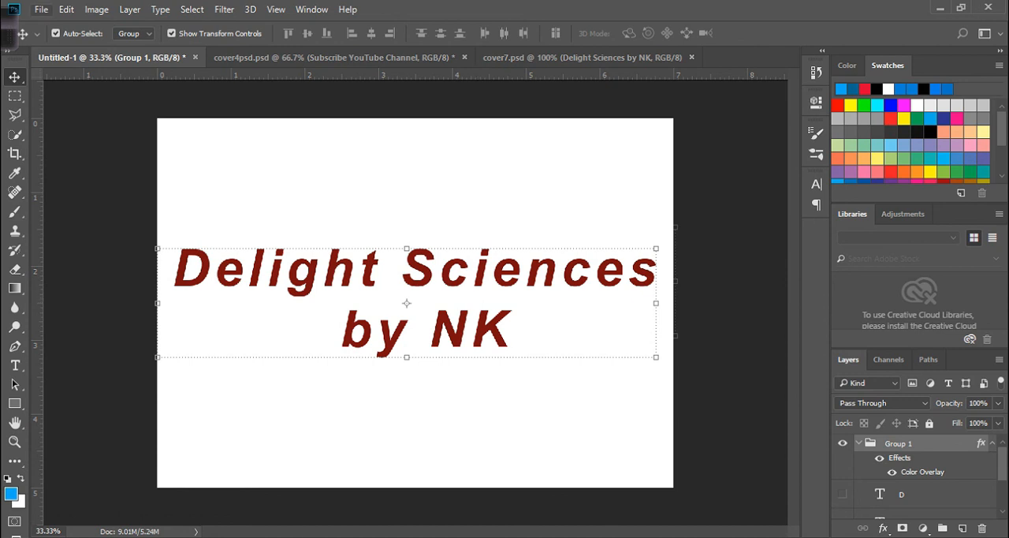
# - Save the document to the Desktop in Photoshop format under the file name delight, keeping its layers
pyautogui.click(41, 10)
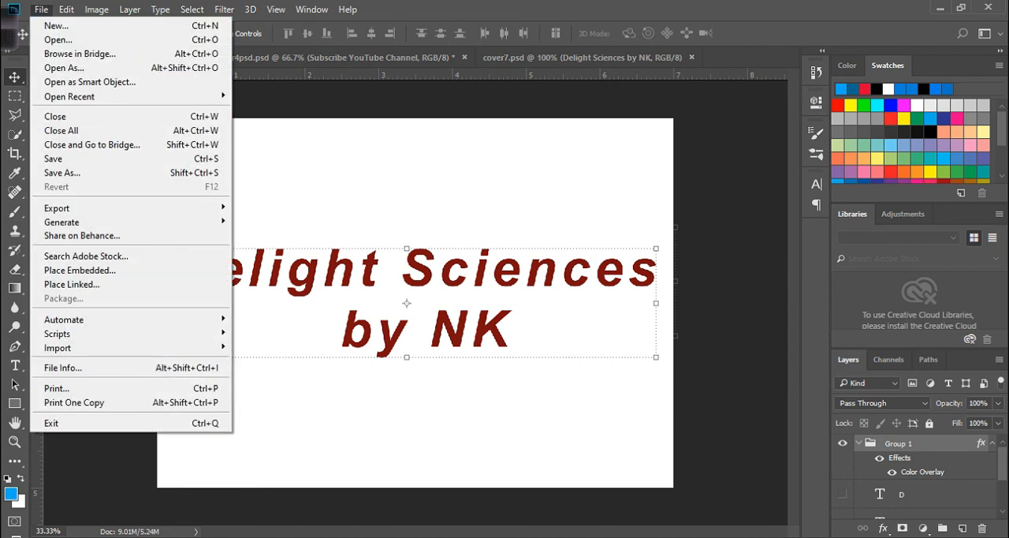
pyautogui.moveTo(118, 207)
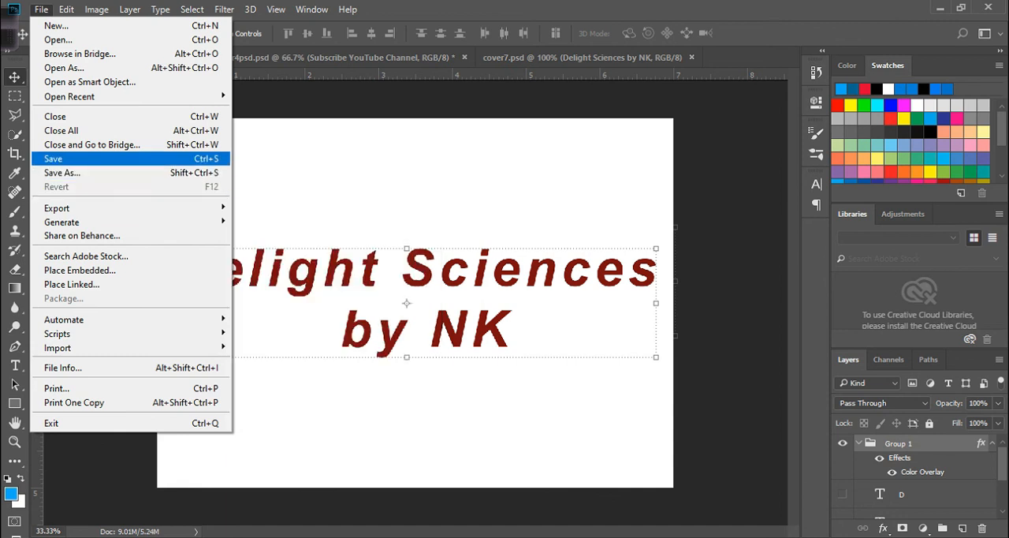
pyautogui.click(71, 159)
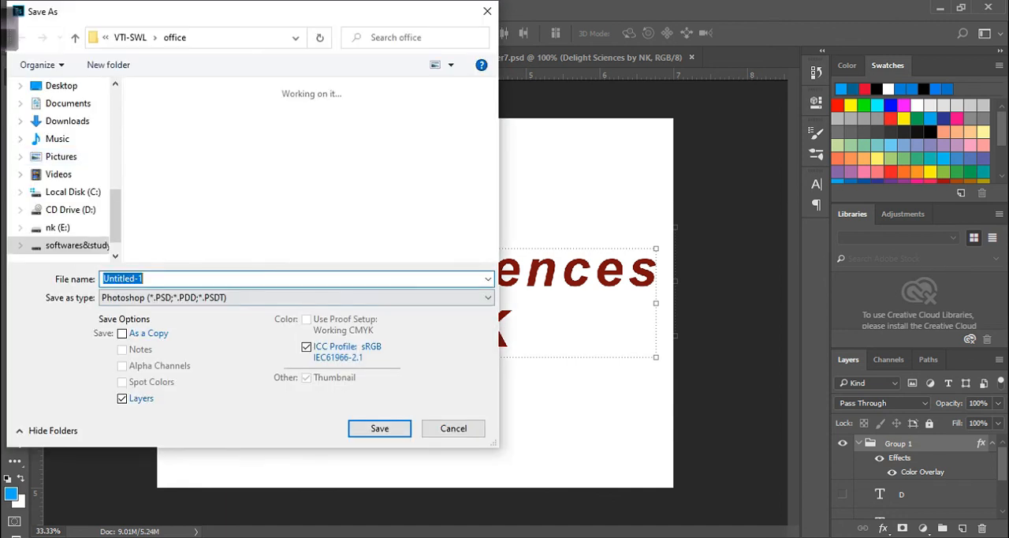
pyautogui.click(296, 297)
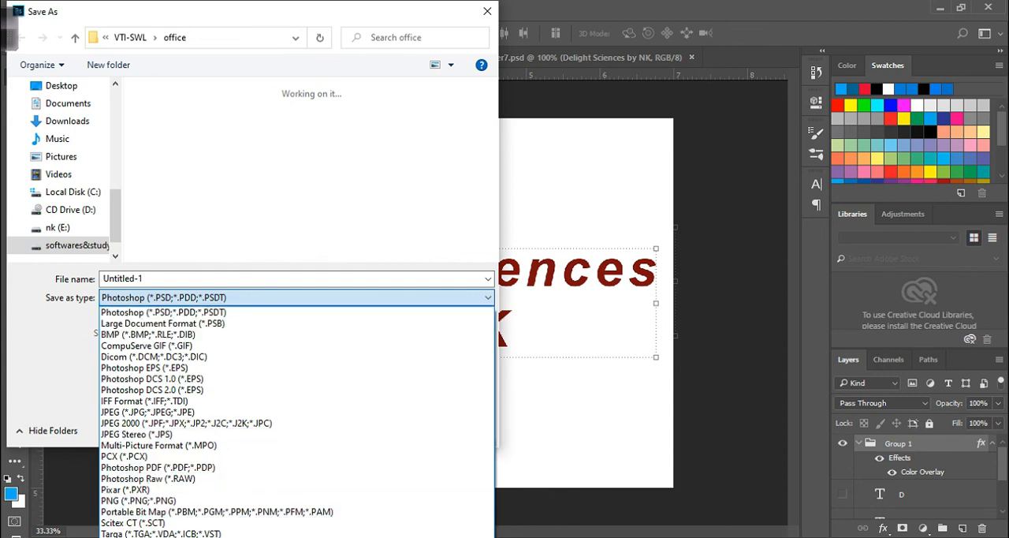
pyautogui.click(297, 298)
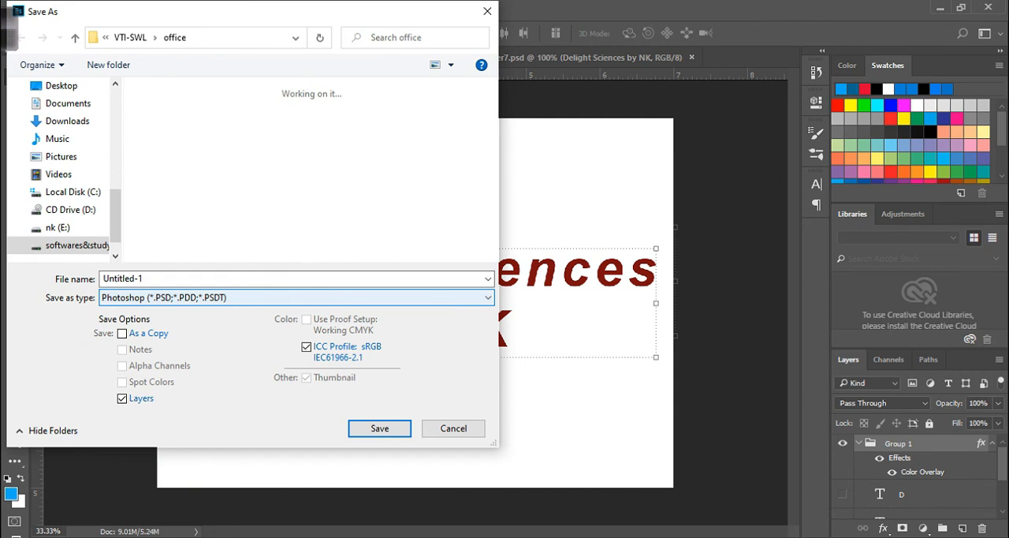
pyautogui.click(292, 279)
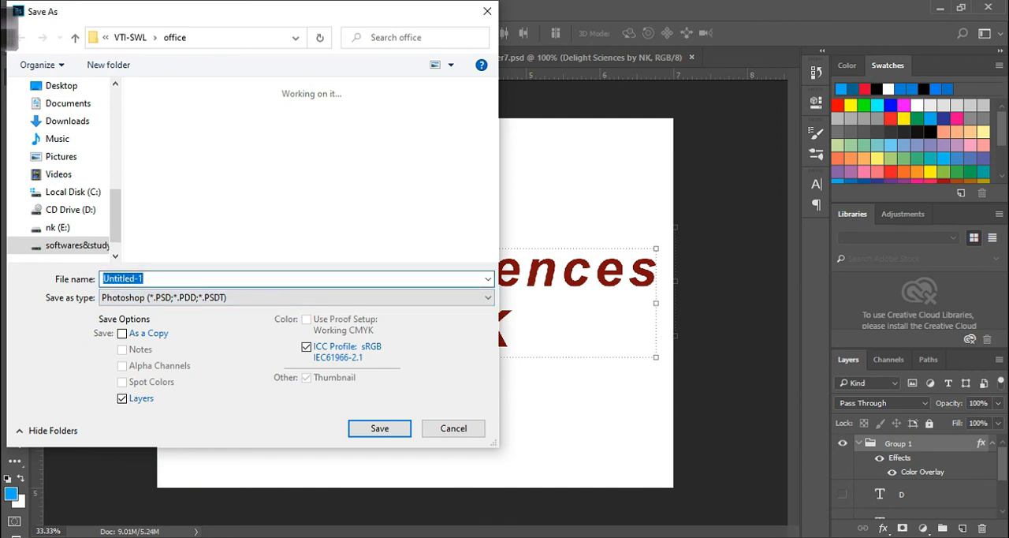
pyautogui.write('delight')
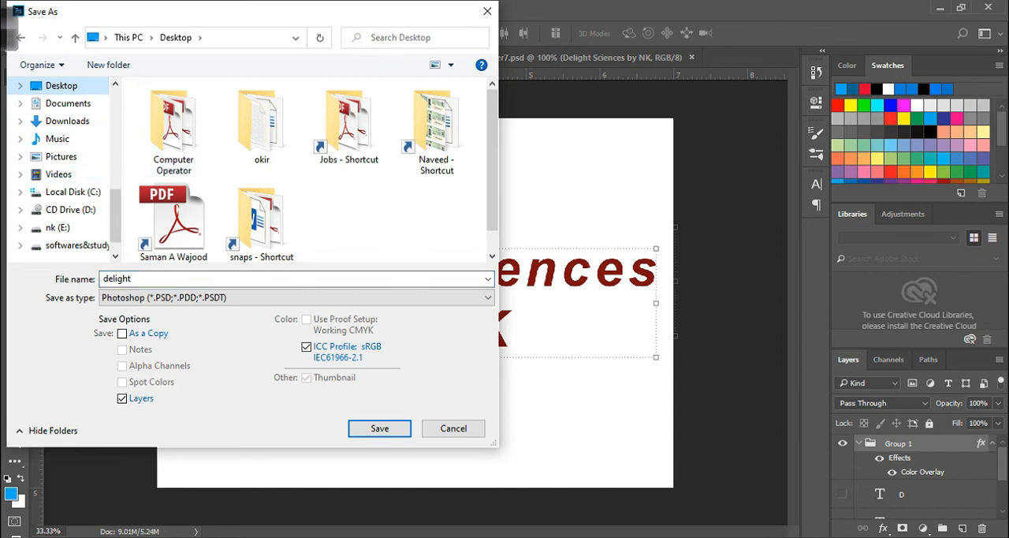
pyautogui.press('Return')
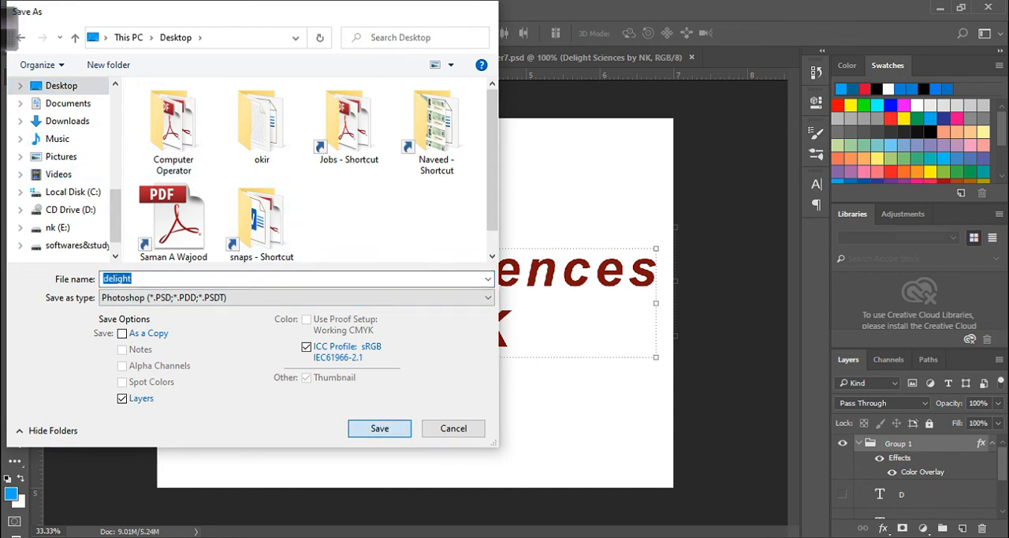
pyautogui.press('Return')
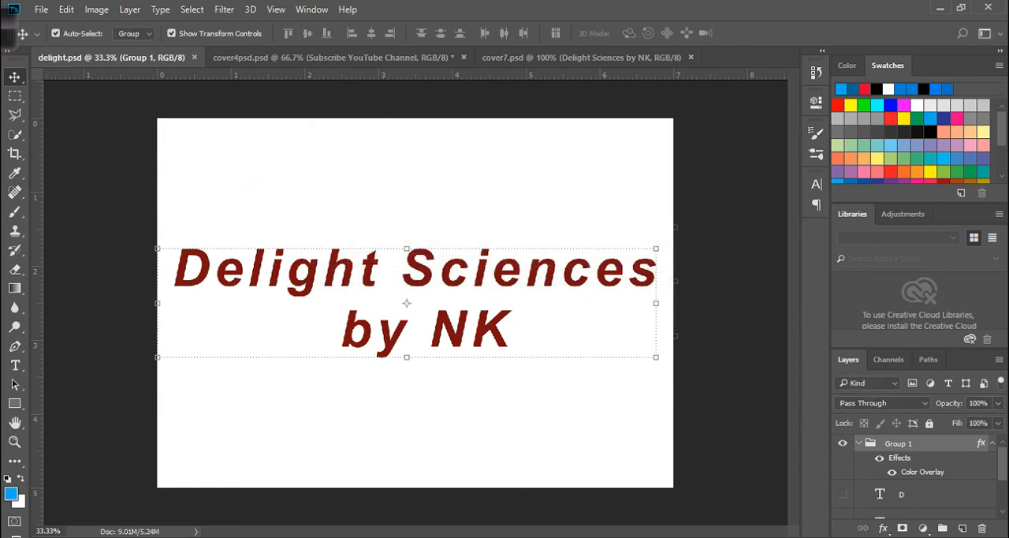
# - Save a copy of the document to the Desktop as a JPEG named delight, at Maximum quality 12 with the Baseline ("Standard") format
pyautogui.click(41, 9)
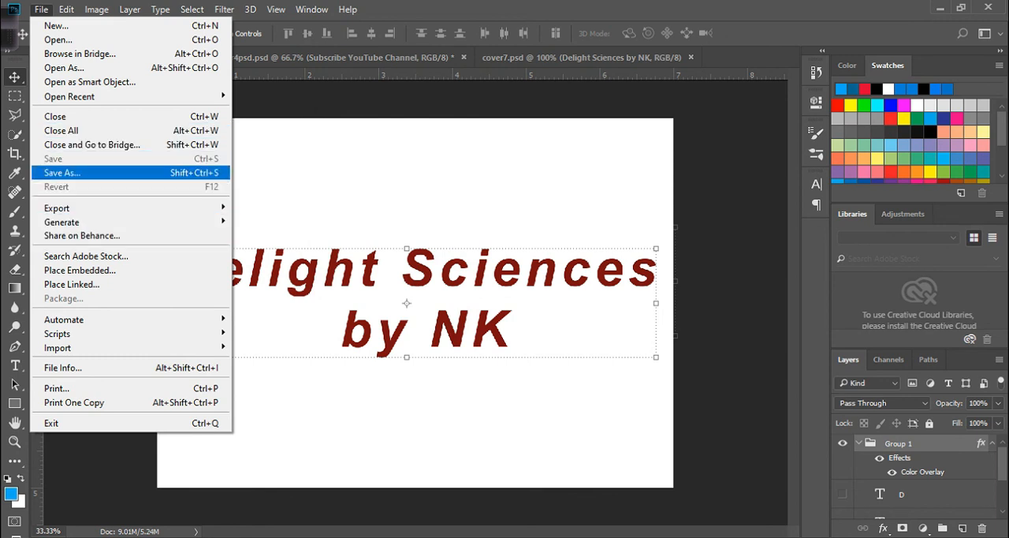
pyautogui.click(63, 173)
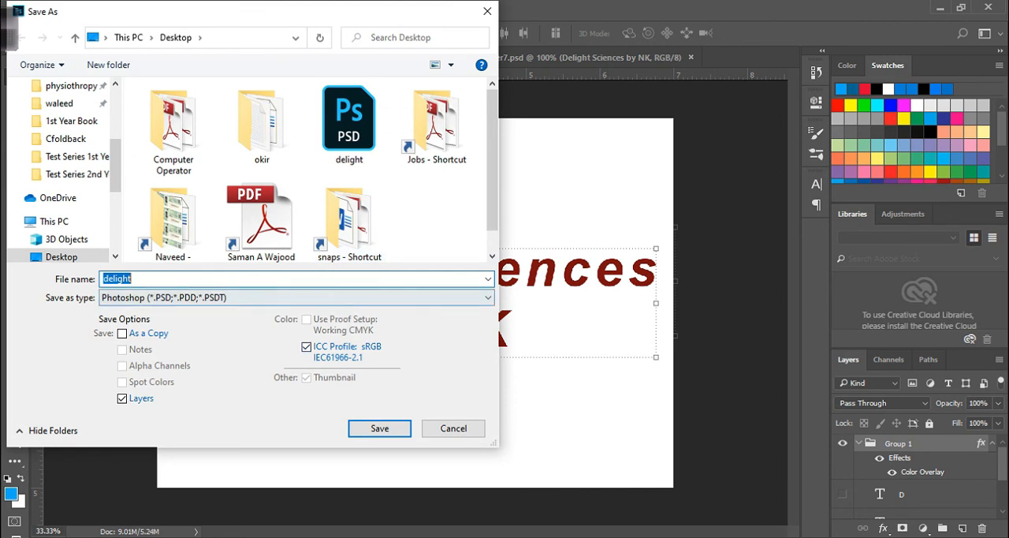
pyautogui.click(296, 297)
pyautogui.click(147, 412)
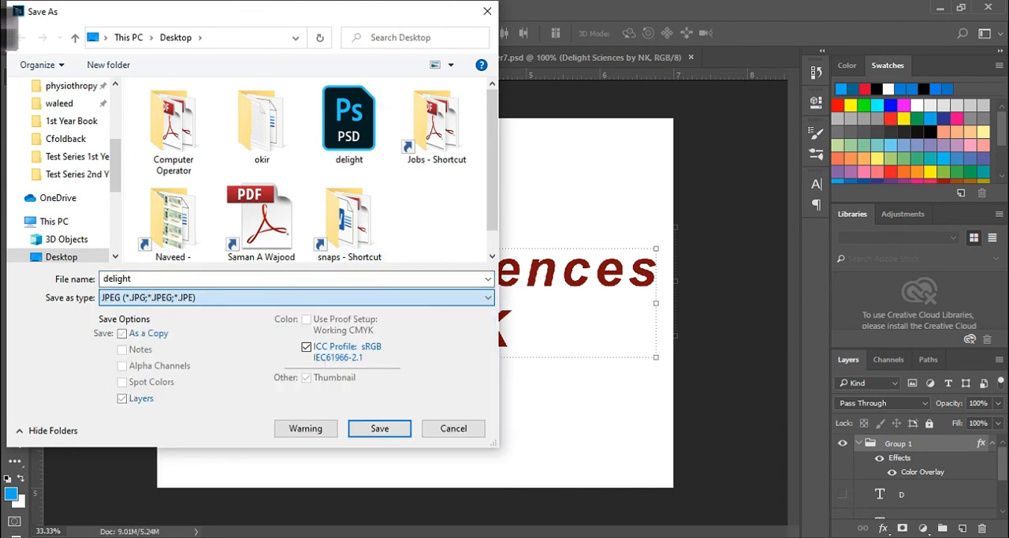
pyautogui.press('Return')
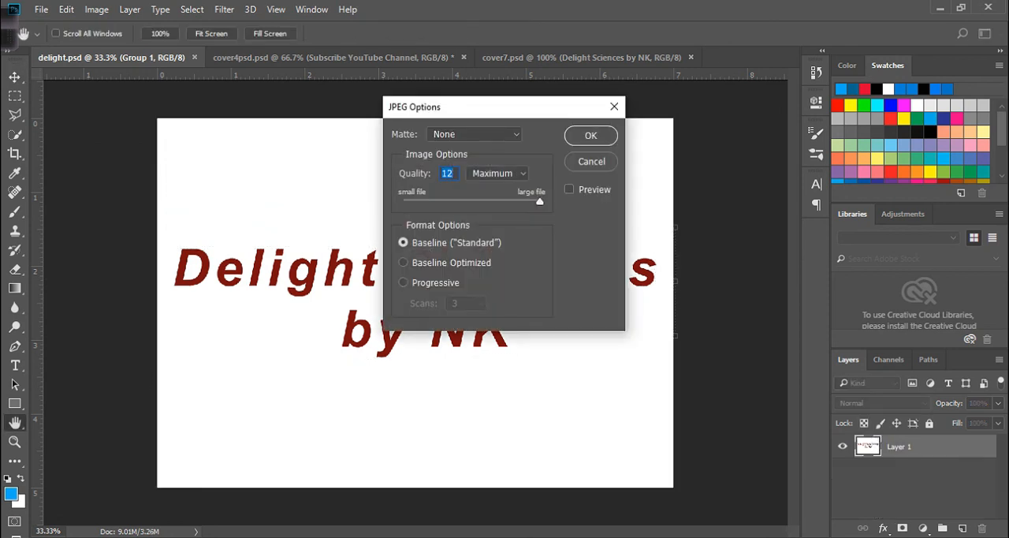
pyautogui.press('Return')
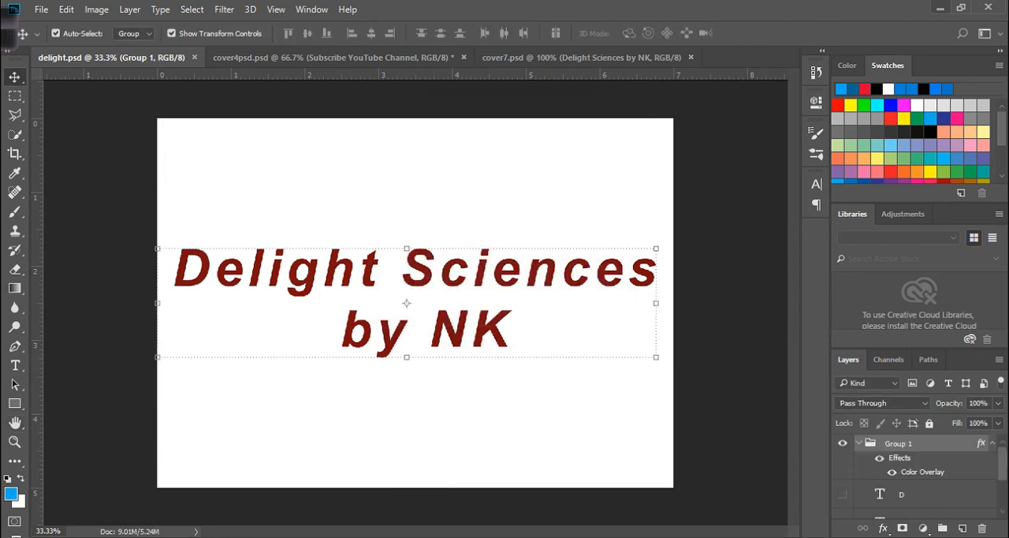
# - Switch to the desktop, view the exported delight JPEG in the image viewer, and close the viewer
pyautogui.click(940, 8)
pyautogui.click(922, 8)
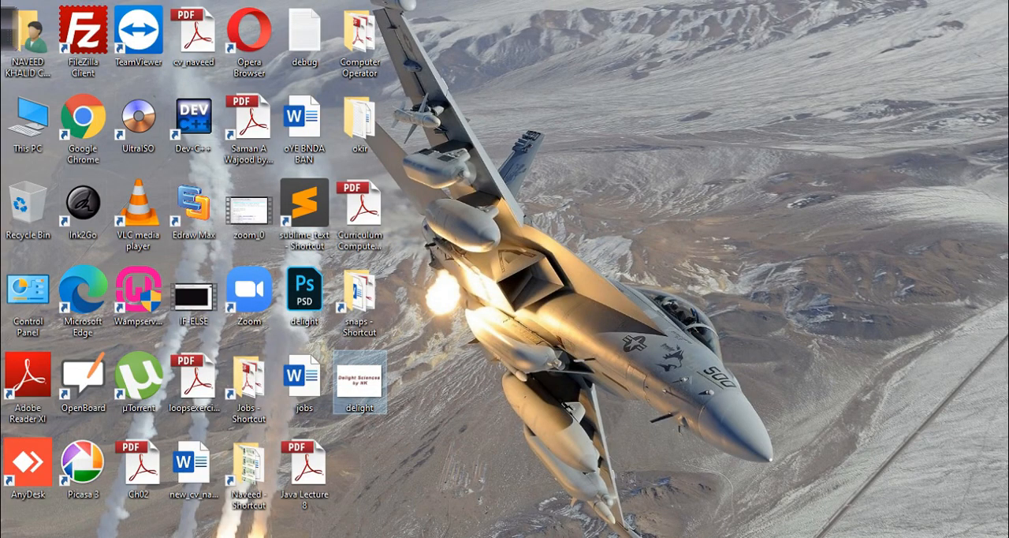
pyautogui.doubleClick(360, 382)
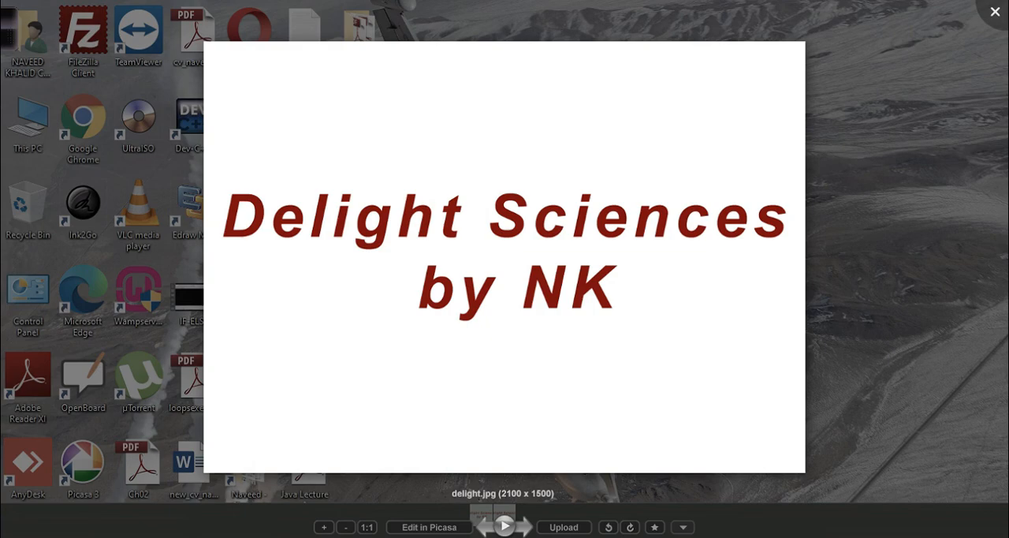
pyautogui.click(995, 11)
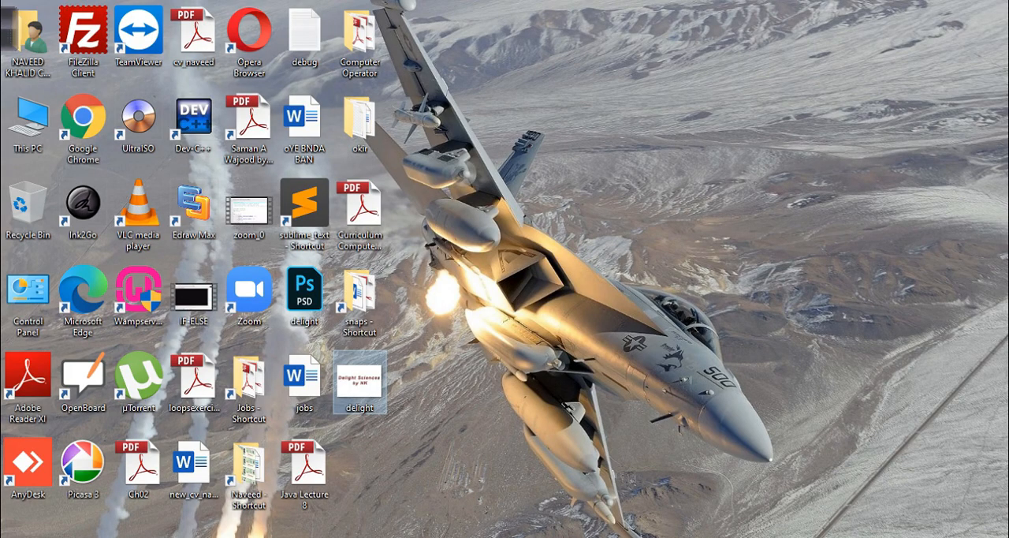